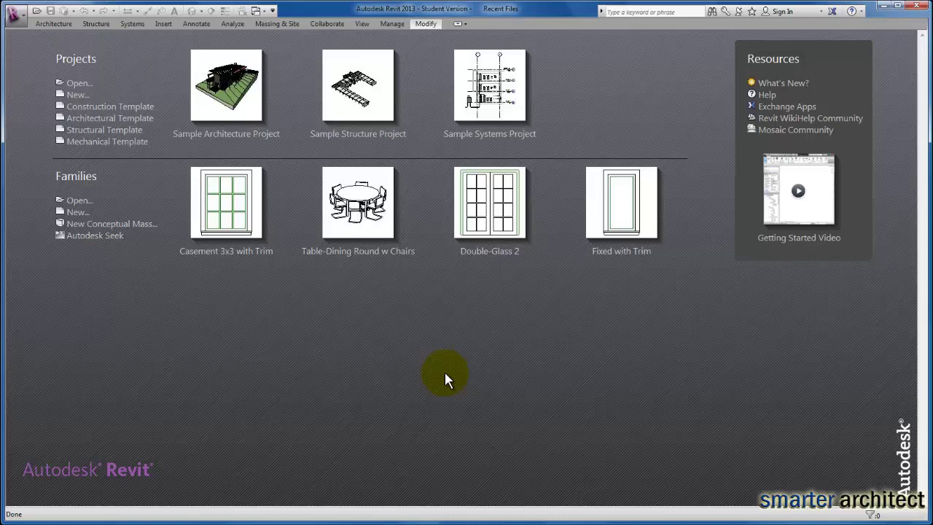
- Create a new family from the Window template
{"action": "left_click", "coordinate": [77, 212]}
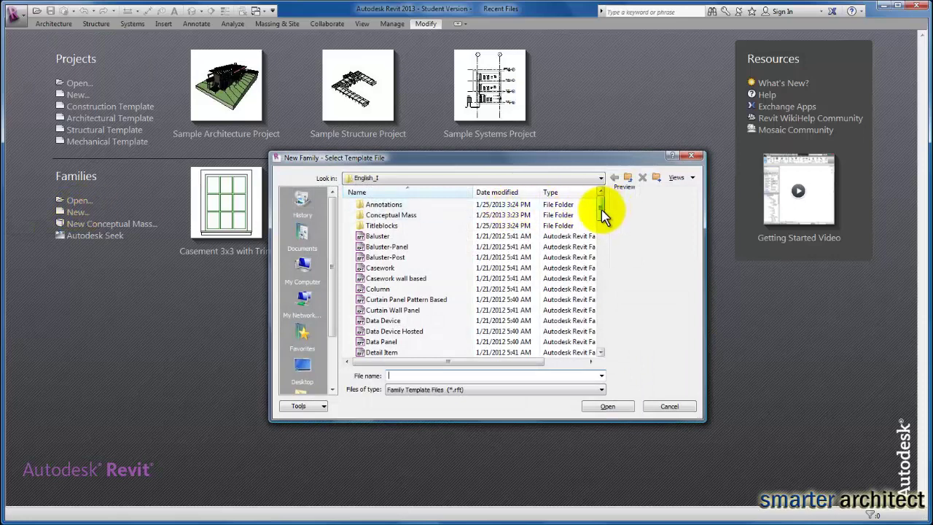
{"action": "left_click_drag", "start_coordinate": [602, 212], "coordinate": [599, 344]}
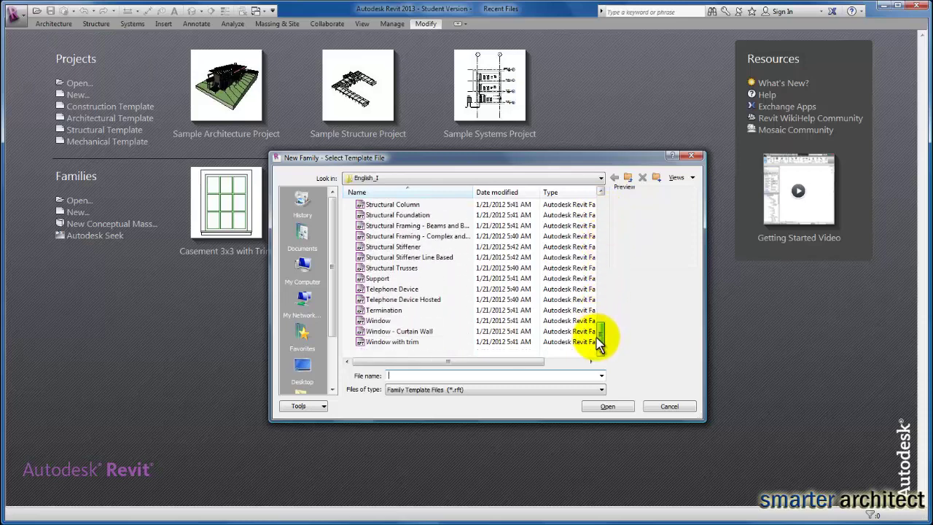
{"action": "left_click", "coordinate": [387, 322]}
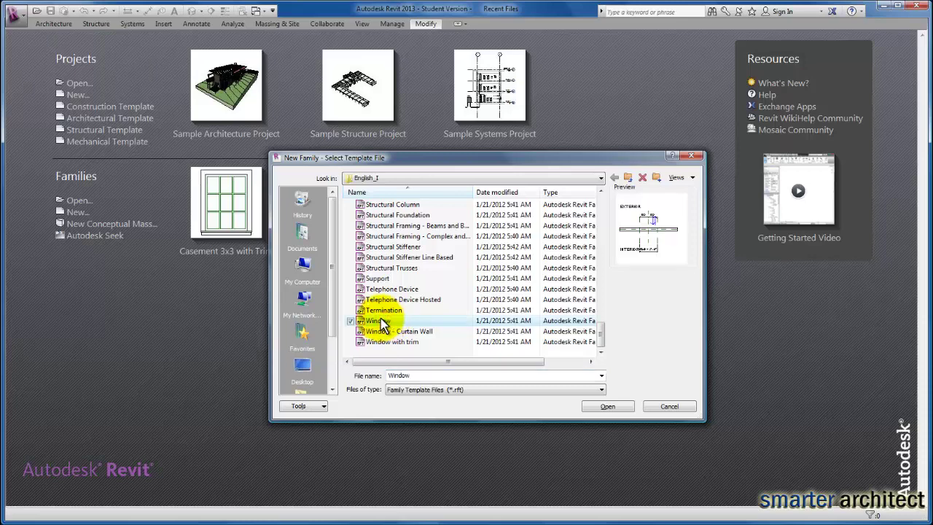
{"action": "left_click", "coordinate": [609, 406]}
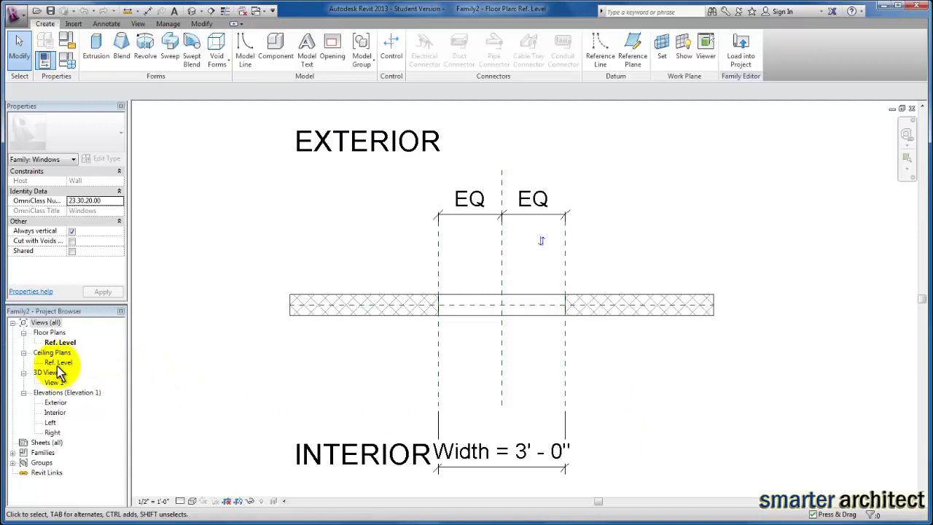
- Open the Exterior elevation and set the window family's Height parameter to 7' 0"
{"action": "double_click", "coordinate": [57, 403]}
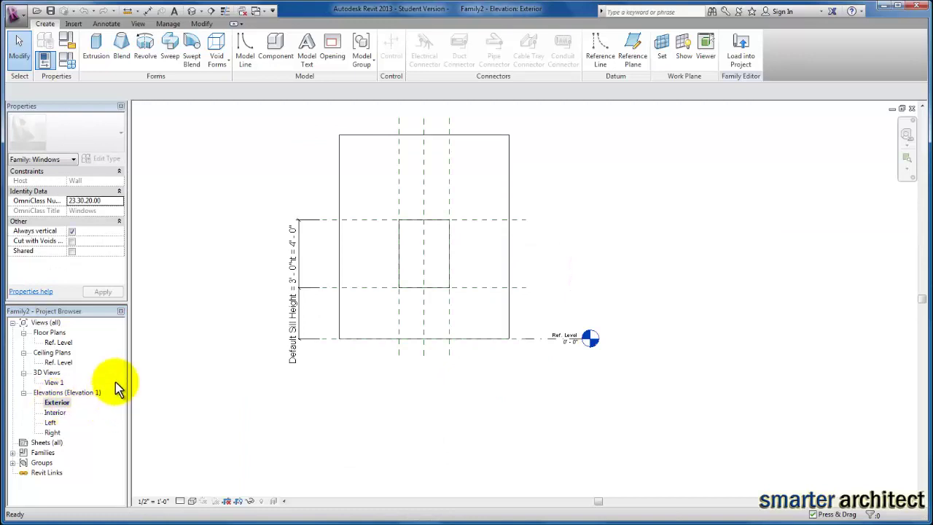
{"action": "left_click", "coordinate": [67, 61]}
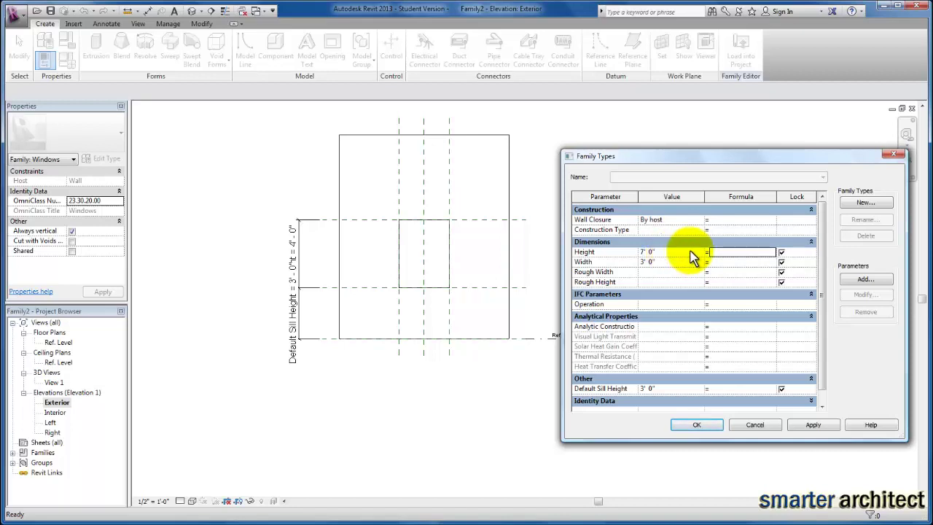
{"action": "left_click", "coordinate": [812, 425]}
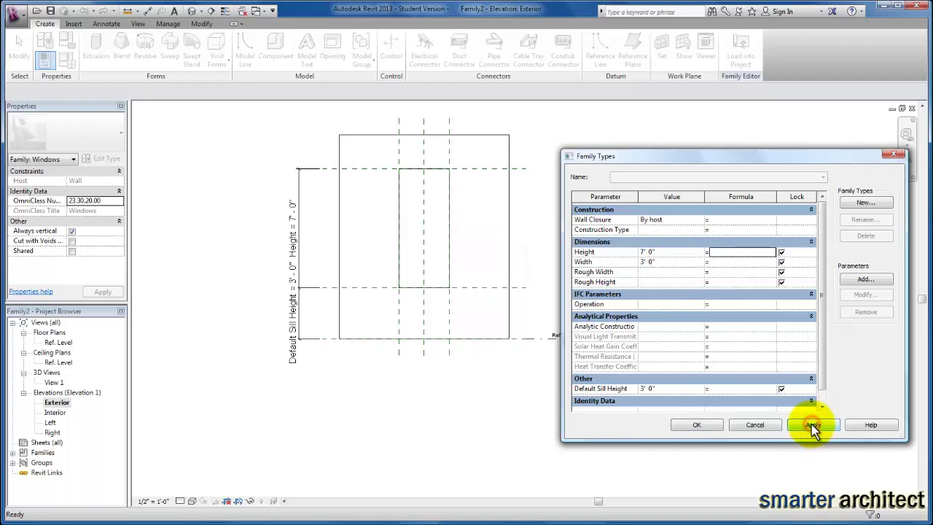
{"action": "left_click", "coordinate": [698, 424]}
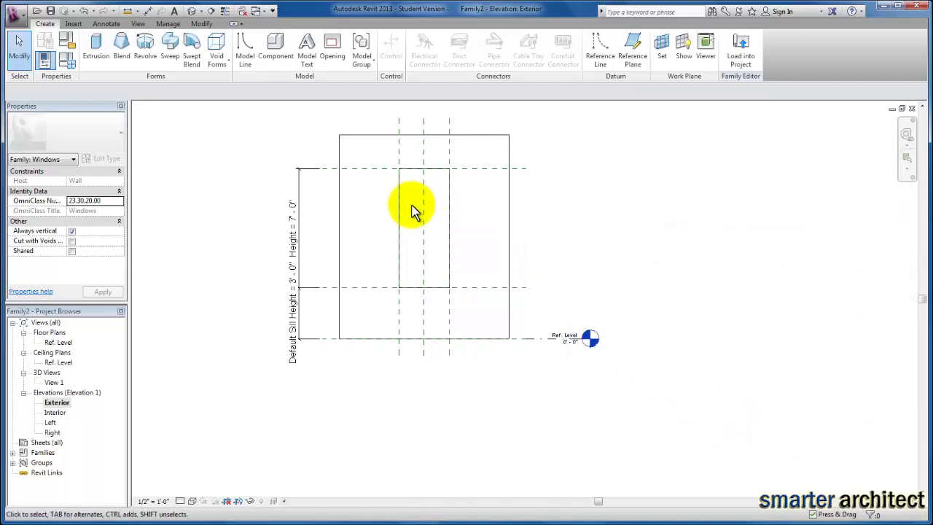
- Draw two vertical reference planes inside the window opening, about 2" from its left edge and 3" from its right edge
{"action": "scroll", "coordinate": [413, 210], "scroll_direction": "up", "scroll_amount": 2}
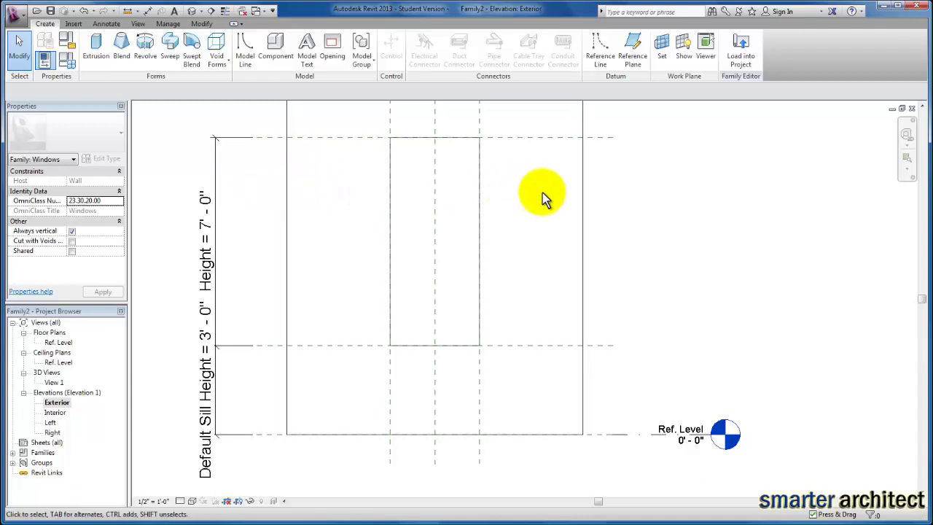
{"action": "left_click", "coordinate": [638, 58]}
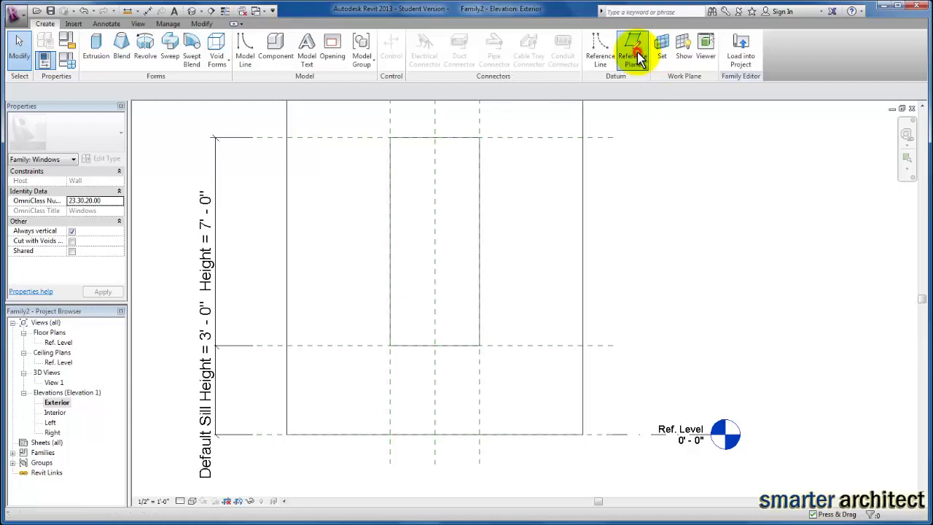
{"action": "middle_click_drag", "start_coordinate": [412, 123], "coordinate": [419, 170]}
{"action": "scroll", "coordinate": [412, 160], "scroll_direction": "down", "scroll_amount": 1}
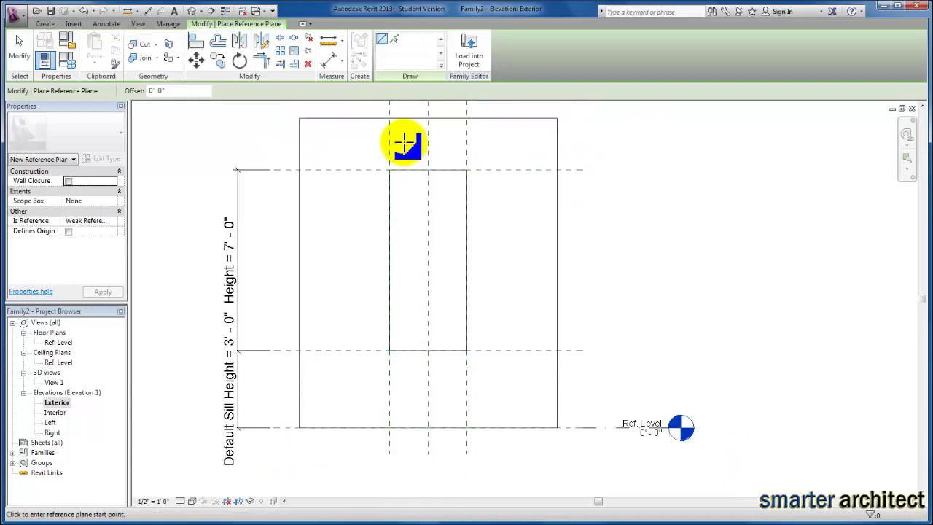
{"action": "left_click", "coordinate": [393, 124]}
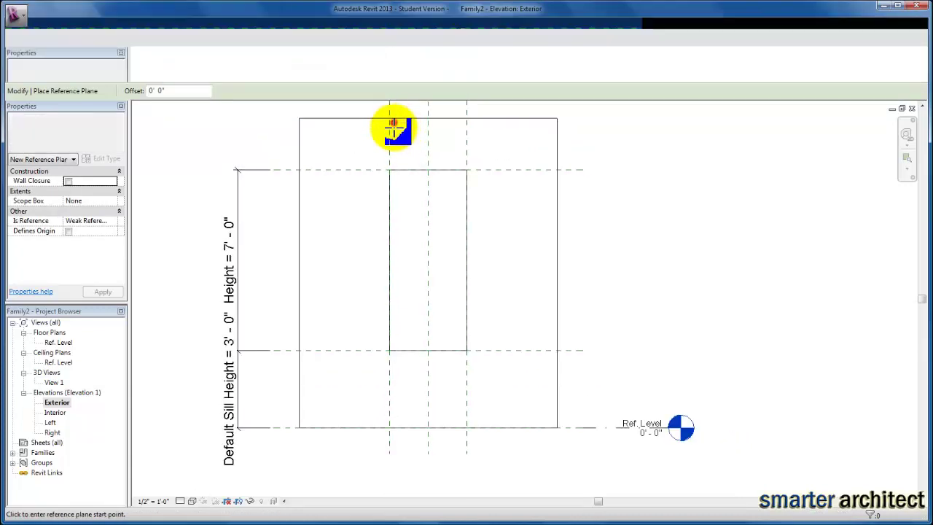
{"action": "left_click", "coordinate": [393, 383]}
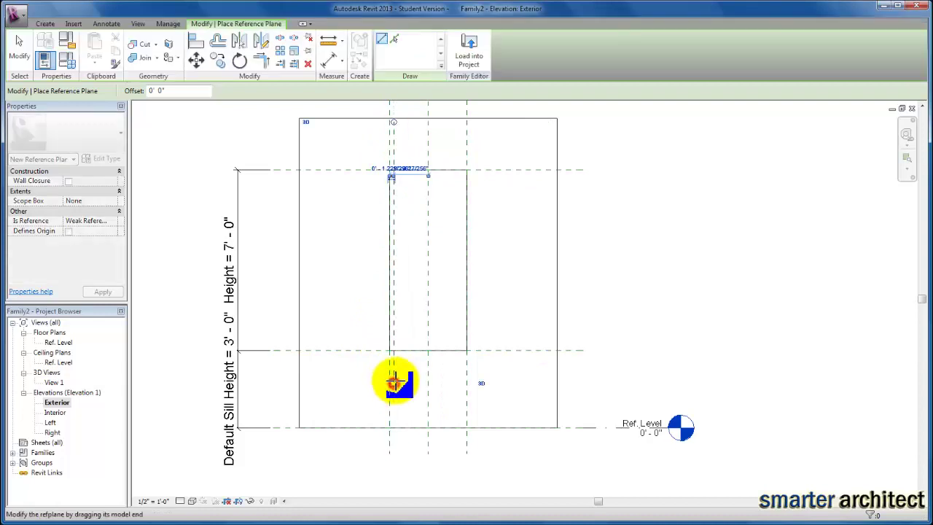
{"action": "left_click", "coordinate": [462, 122]}
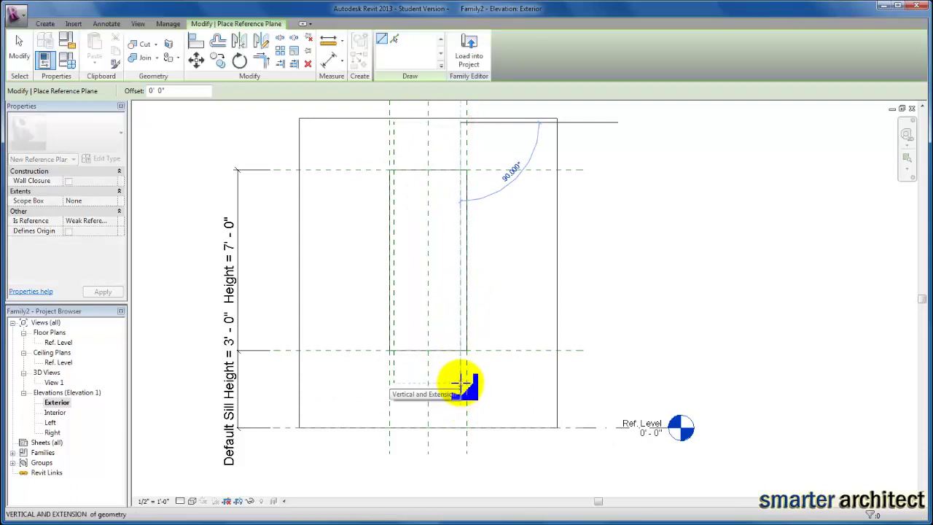
{"action": "left_click", "coordinate": [460, 382]}
- Draw two horizontal reference planes inside the opening, about 3" above the sill and about 3" below the head
{"action": "left_click", "coordinate": [318, 344]}
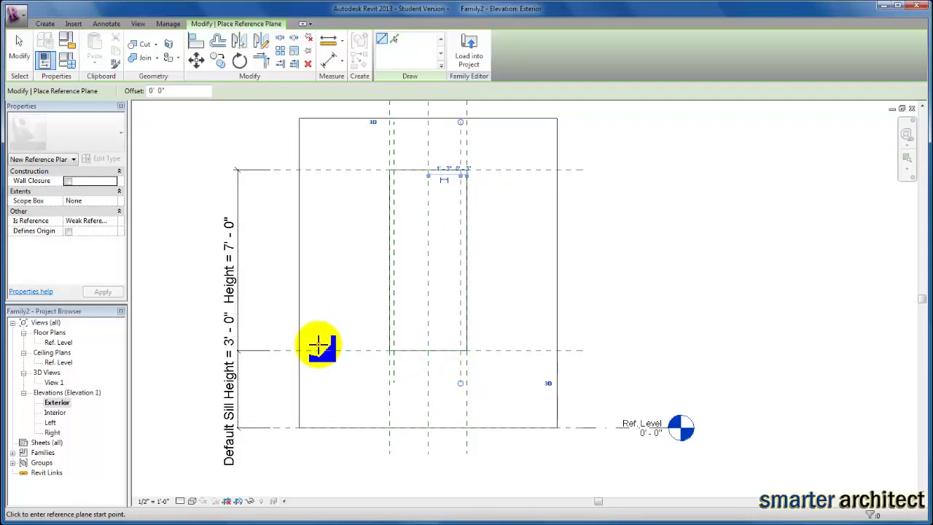
{"action": "left_click", "coordinate": [517, 344]}
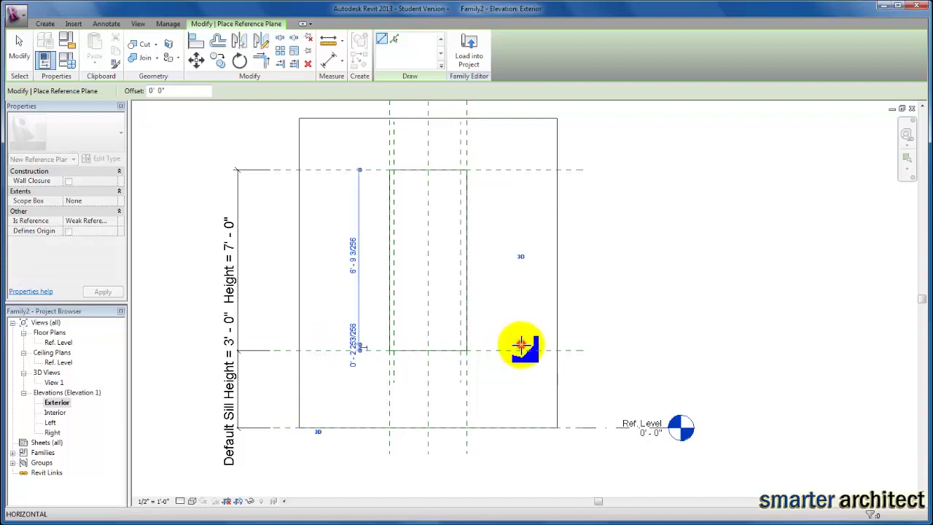
{"action": "left_click", "coordinate": [317, 174]}
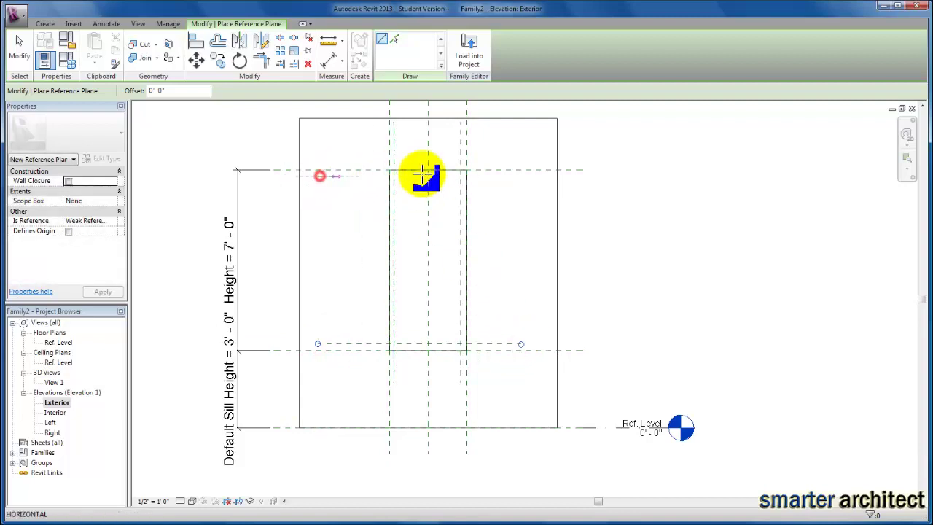
{"action": "left_click", "coordinate": [522, 174]}
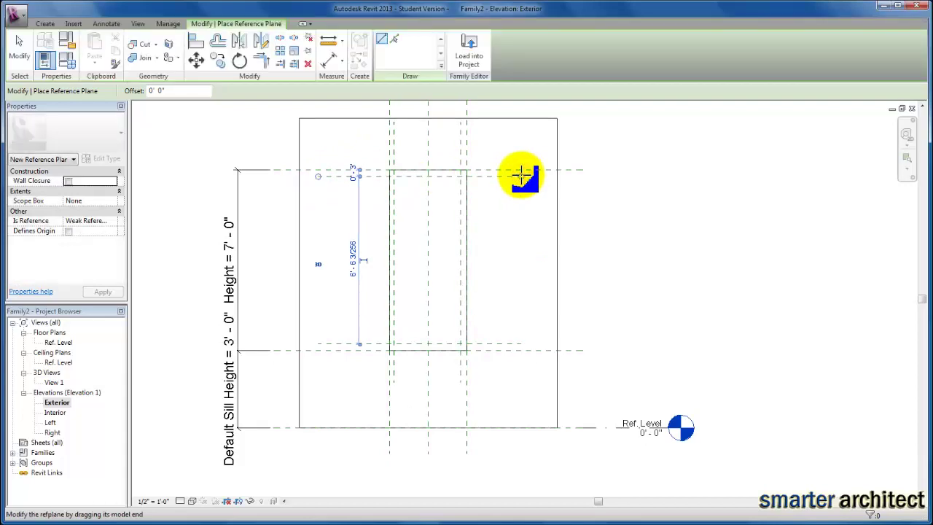
{"action": "key", "text": "Escape"}
{"action": "key", "text": "Escape"}
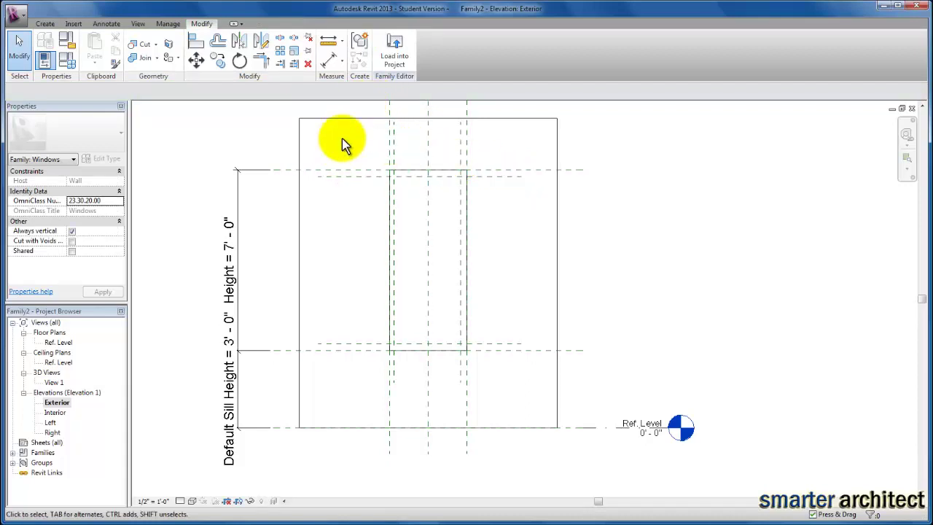
- Add an aligned dimension between the opening's head plane and the new reference plane just below it
{"action": "left_click", "coordinate": [343, 66]}
{"action": "left_click", "coordinate": [327, 83]}
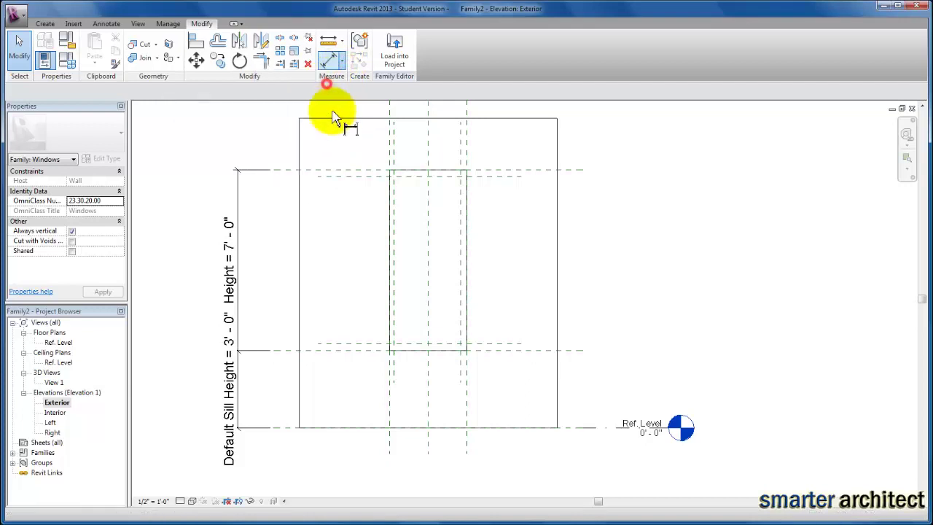
{"action": "left_click", "coordinate": [323, 174]}
{"action": "scroll", "coordinate": [292, 167], "scroll_direction": "up", "scroll_amount": 3}
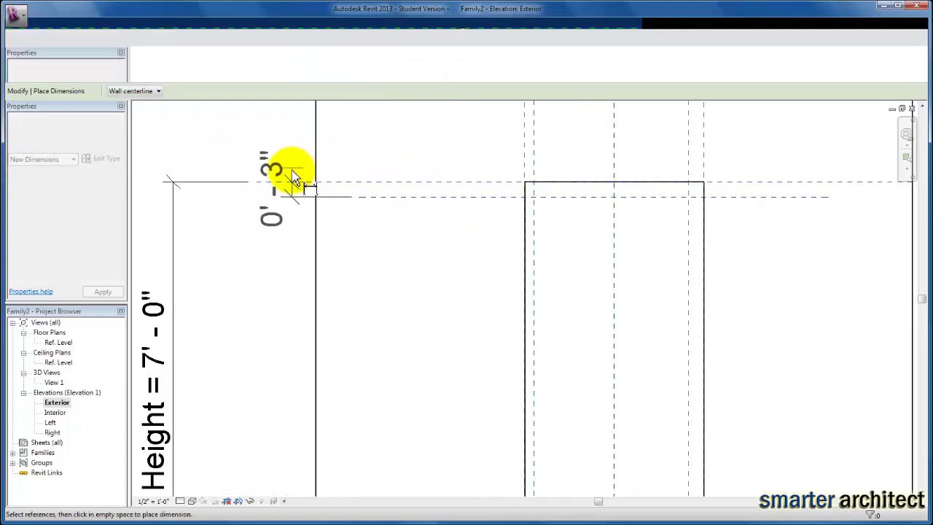
{"action": "left_click", "coordinate": [292, 196]}
{"action": "left_click", "coordinate": [301, 191]}
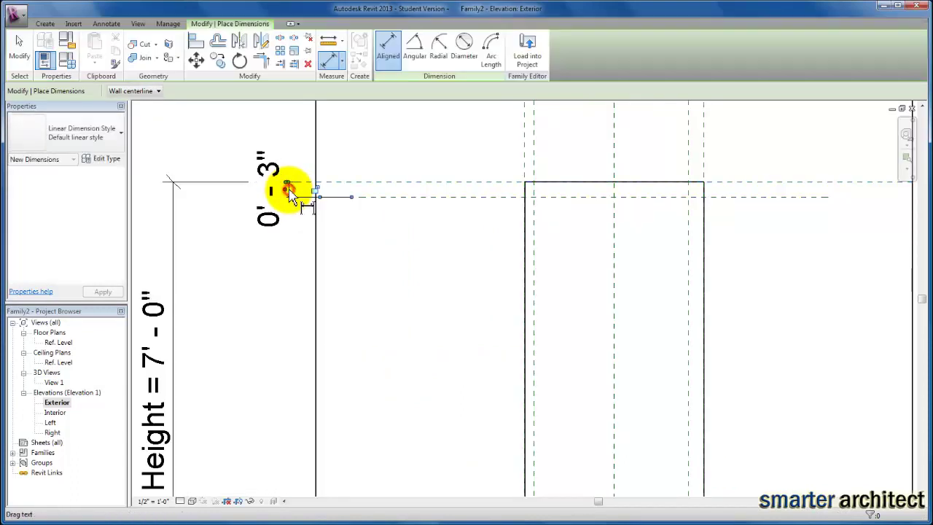
- Add an aligned dimension between the sill plane and the new reference plane just above it
{"action": "scroll", "coordinate": [481, 172], "scroll_direction": "down", "scroll_amount": 3}
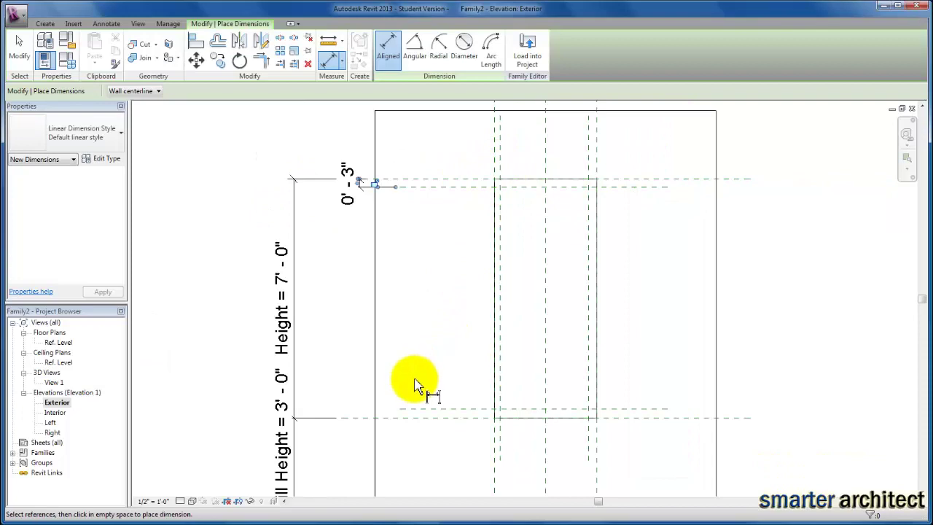
{"action": "scroll", "coordinate": [409, 419], "scroll_direction": "up", "scroll_amount": 2}
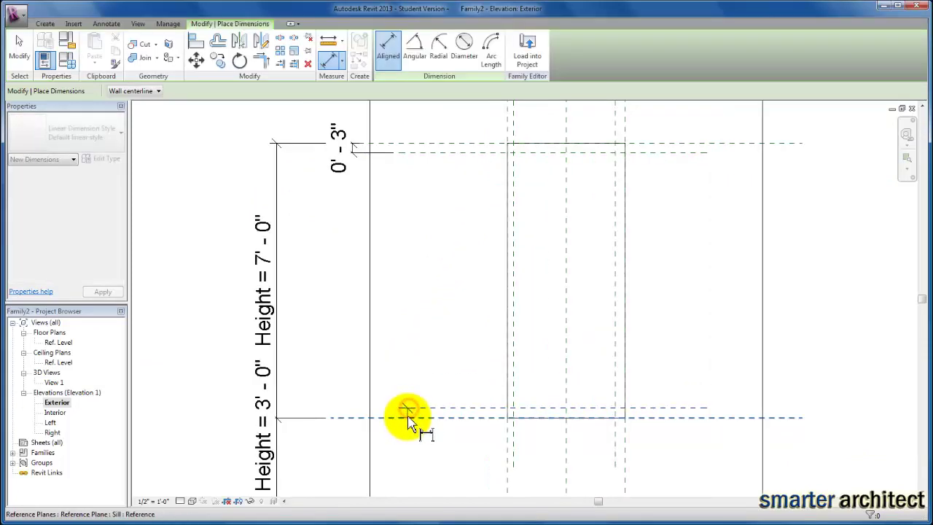
{"action": "left_click", "coordinate": [409, 419]}
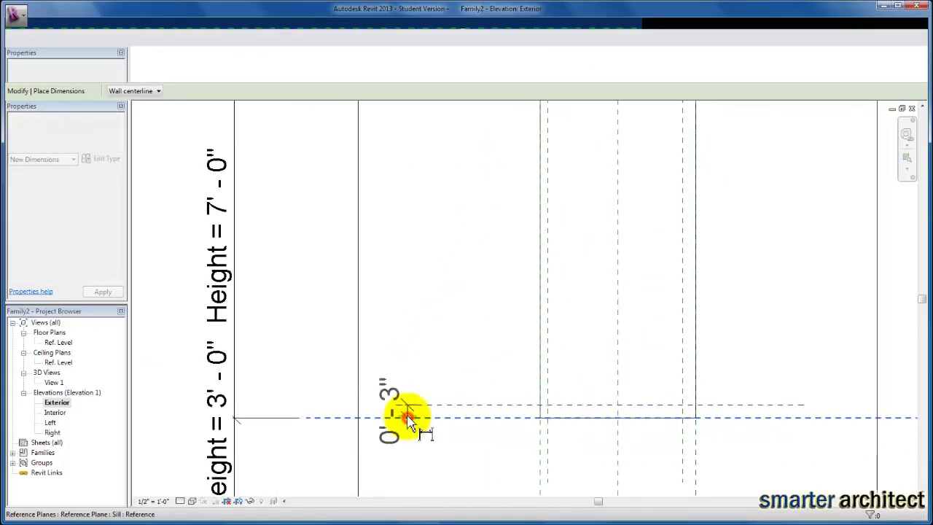
{"action": "left_click", "coordinate": [341, 412]}
- Dimension the gap between the opening's left edge plane and the inner vertical reference plane beside it, above the opening
{"action": "scroll", "coordinate": [442, 191], "scroll_direction": "down", "scroll_amount": 4}
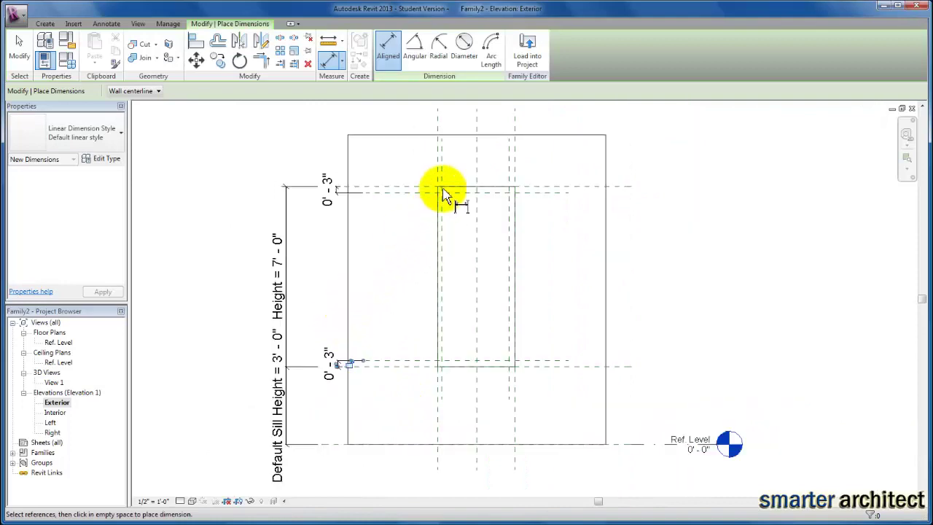
{"action": "scroll", "coordinate": [437, 182], "scroll_direction": "up", "scroll_amount": 3}
{"action": "scroll", "coordinate": [429, 186], "scroll_direction": "up", "scroll_amount": 1}
{"action": "left_click", "coordinate": [430, 186]}
{"action": "scroll", "coordinate": [430, 178], "scroll_direction": "up", "scroll_amount": 1}
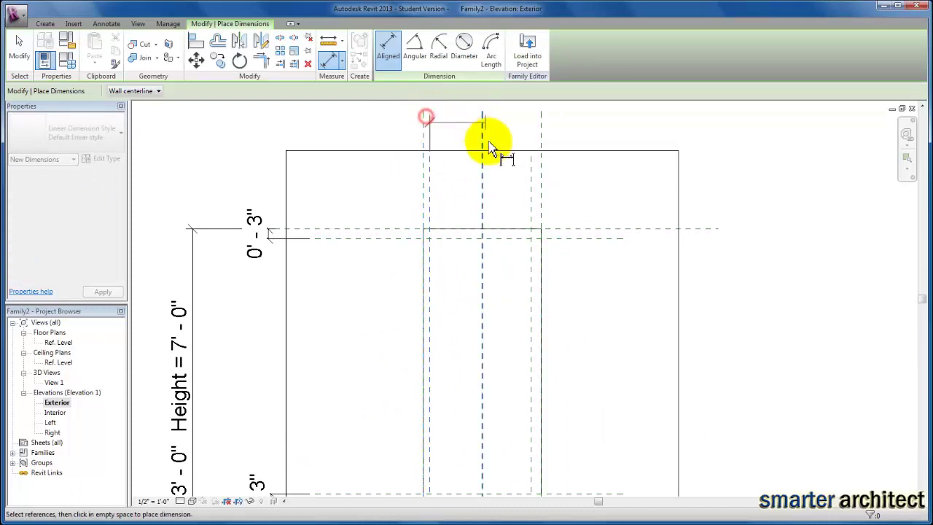
{"action": "scroll", "coordinate": [427, 129], "scroll_direction": "up", "scroll_amount": 1}
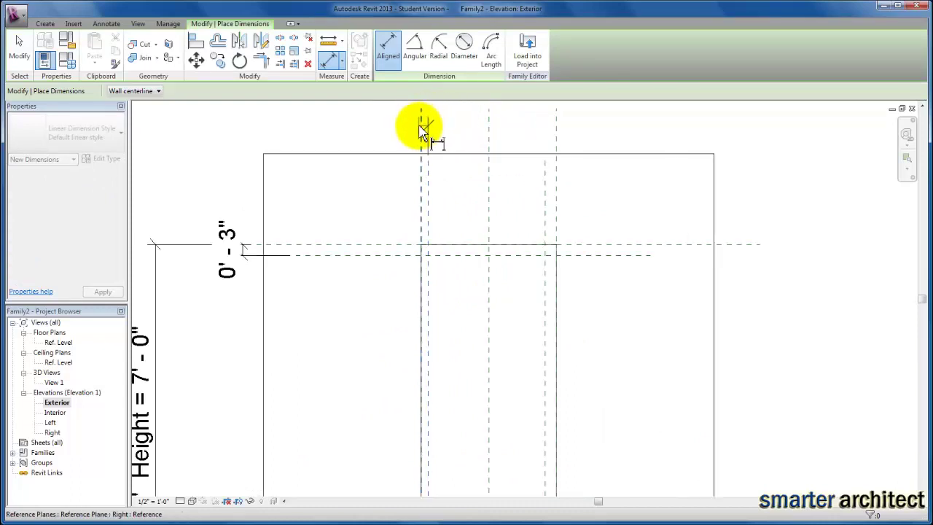
{"action": "scroll", "coordinate": [426, 129], "scroll_direction": "up", "scroll_amount": 5}
{"action": "scroll", "coordinate": [426, 129], "scroll_direction": "down", "scroll_amount": 1}
{"action": "left_click", "coordinate": [425, 126]}
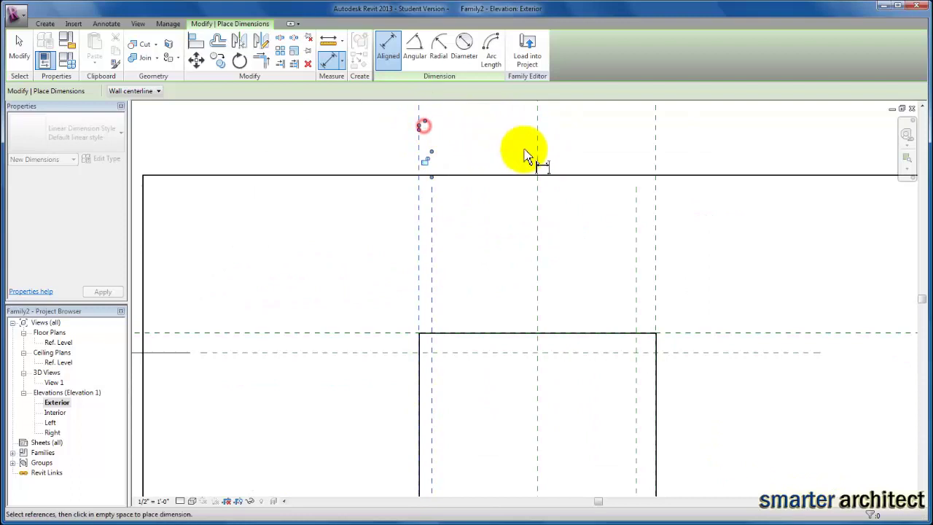
- Dimension the gap between the inner vertical reference plane and the opening's right edge plane, above the opening
{"action": "scroll", "coordinate": [500, 146], "scroll_direction": "down", "scroll_amount": 4}
{"action": "left_click", "coordinate": [589, 176]}
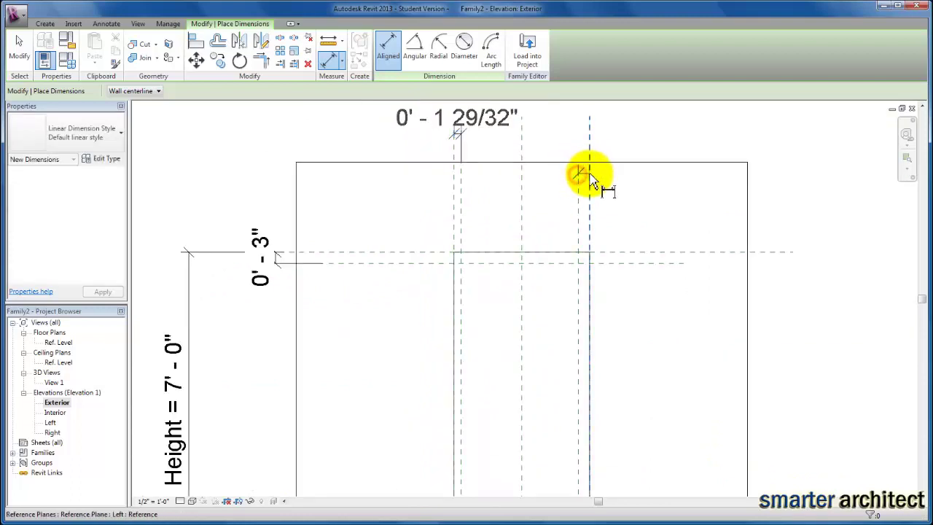
{"action": "left_click", "coordinate": [587, 140]}
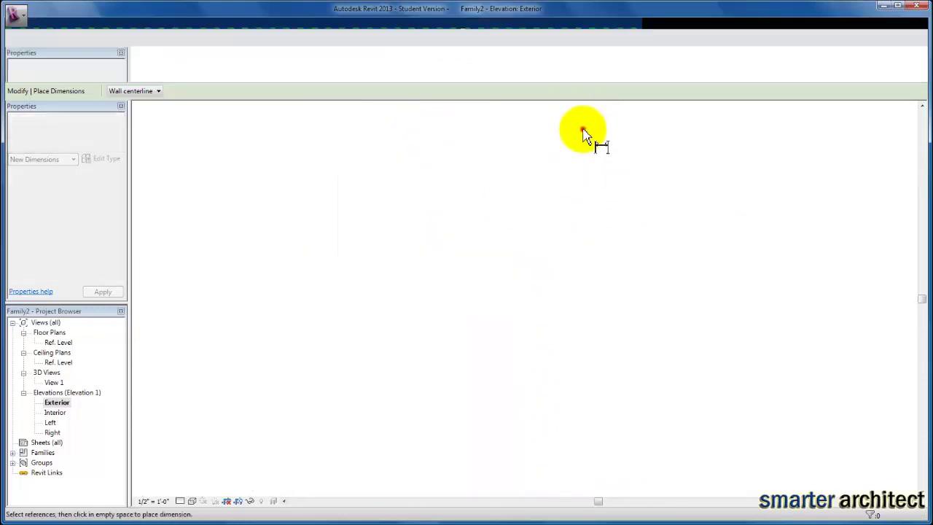
{"action": "scroll", "coordinate": [589, 145], "scroll_direction": "down", "scroll_amount": 2}
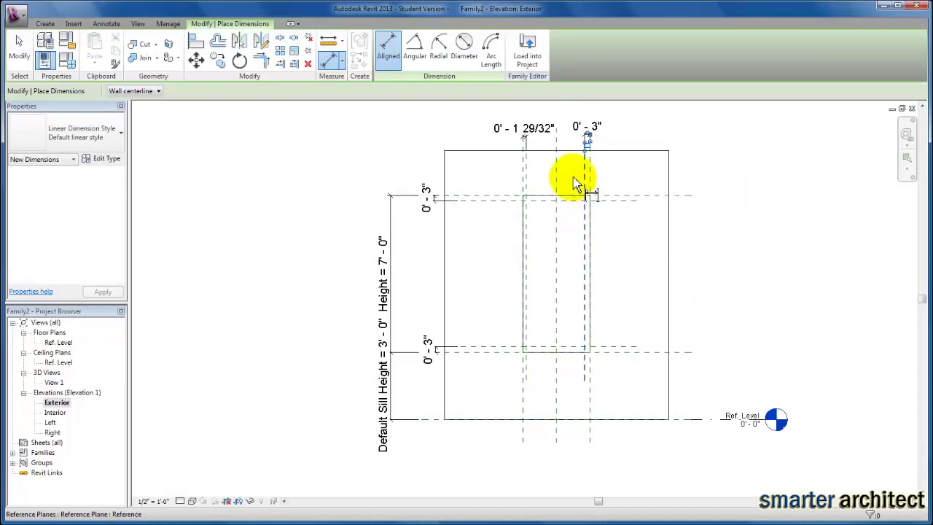
{"action": "key", "text": "Escape"}
{"action": "key", "text": "Escape"}
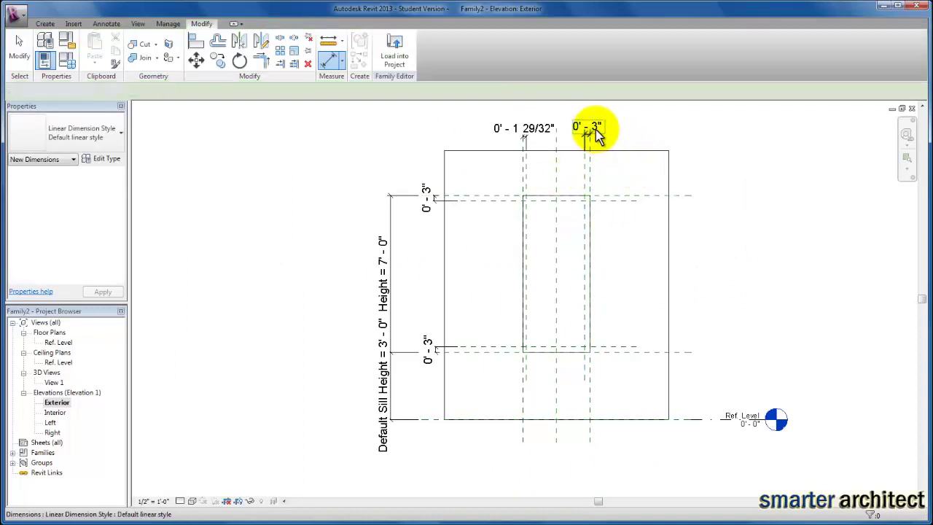
- Label the dimension above the opening's right edge with a new type-based family parameter named "frame width"
{"action": "left_click", "coordinate": [595, 136]}
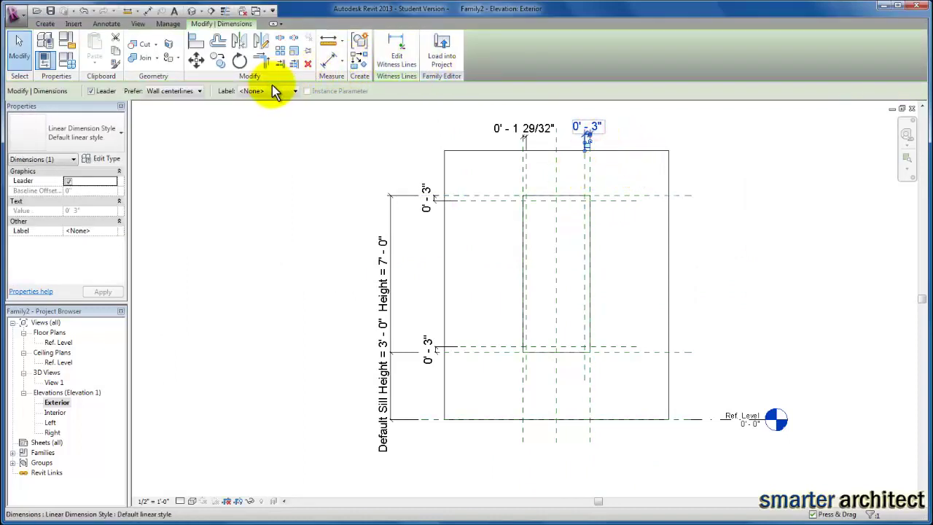
{"action": "left_click", "coordinate": [271, 92]}
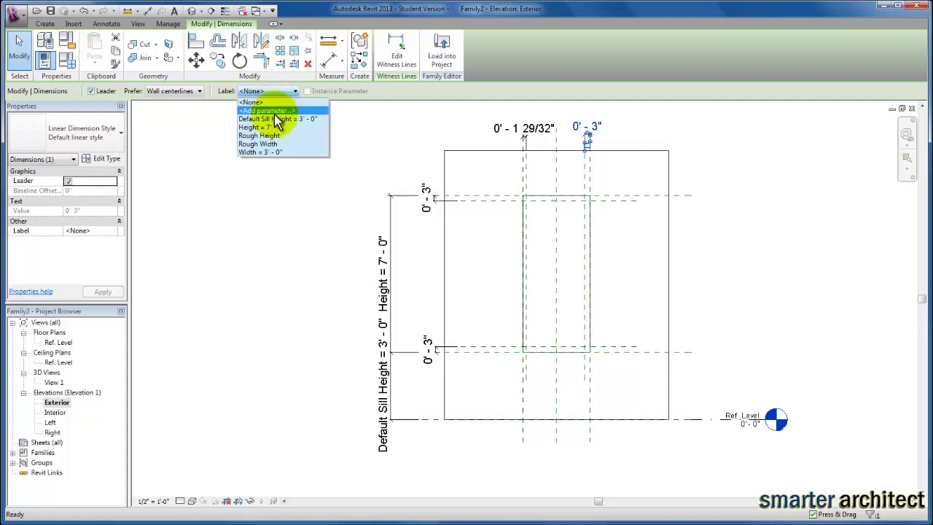
{"action": "left_click", "coordinate": [278, 112]}
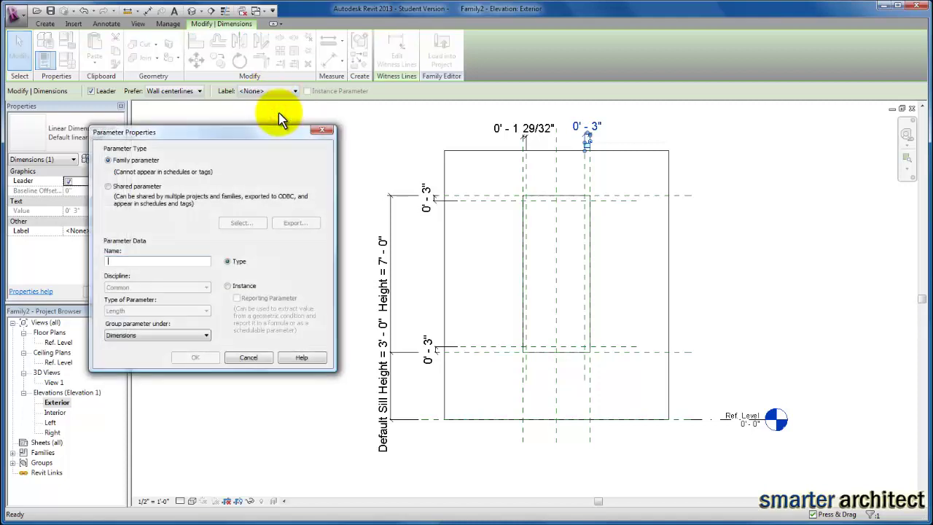
{"action": "type", "text": "frame width"}
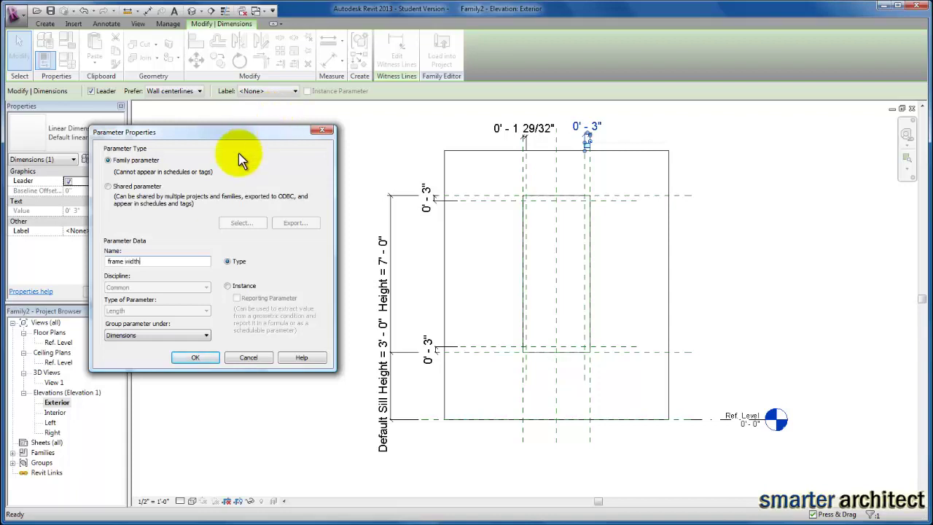
{"action": "left_click", "coordinate": [193, 359]}
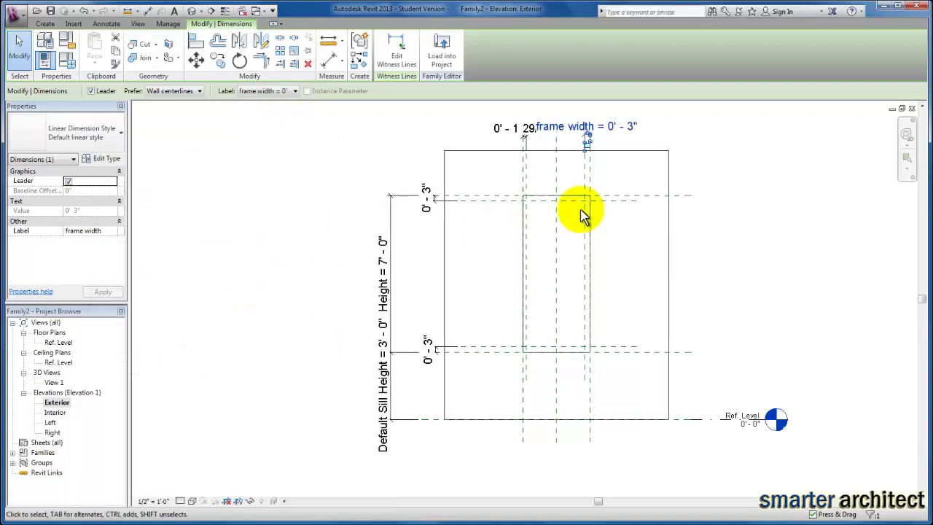
- Set the frame width parameter to 0' 1 1/2" in the family types and apply it
{"action": "left_click", "coordinate": [69, 61]}
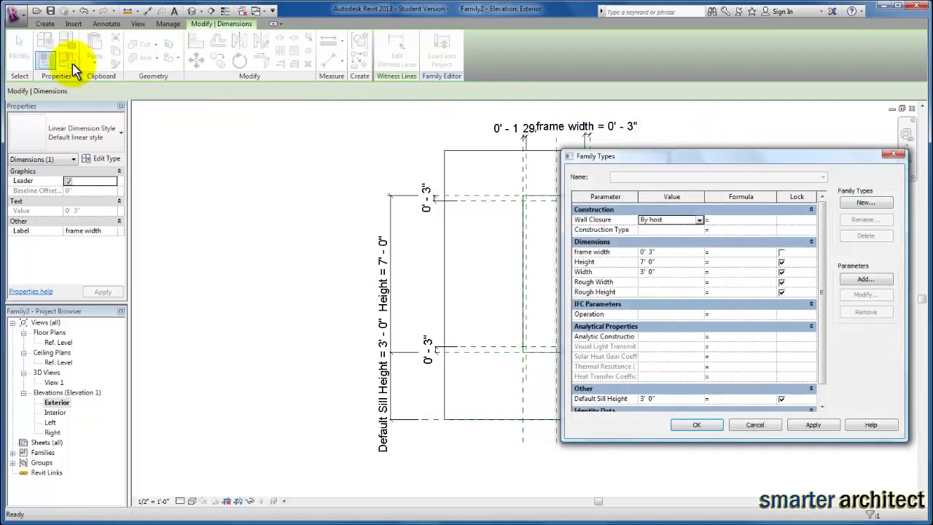
{"action": "left_click", "coordinate": [672, 252]}
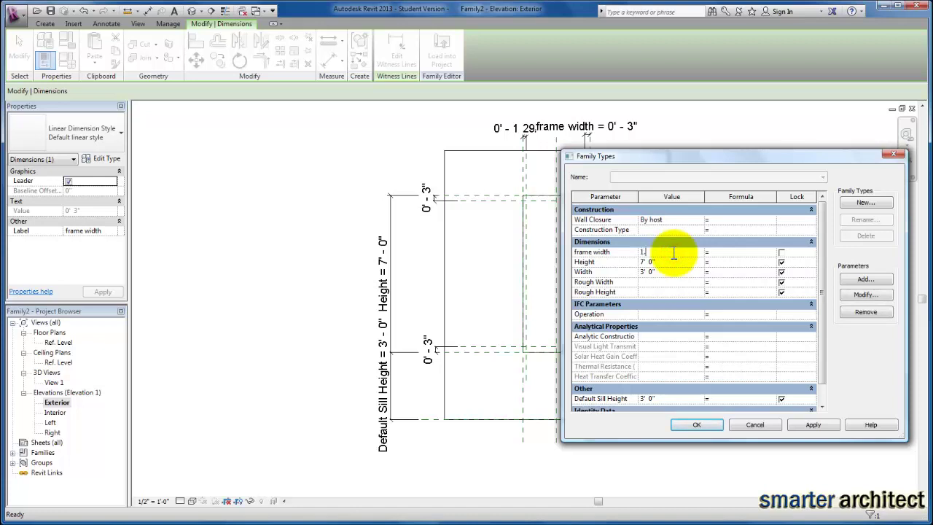
{"action": "key", "text": "Tab"}
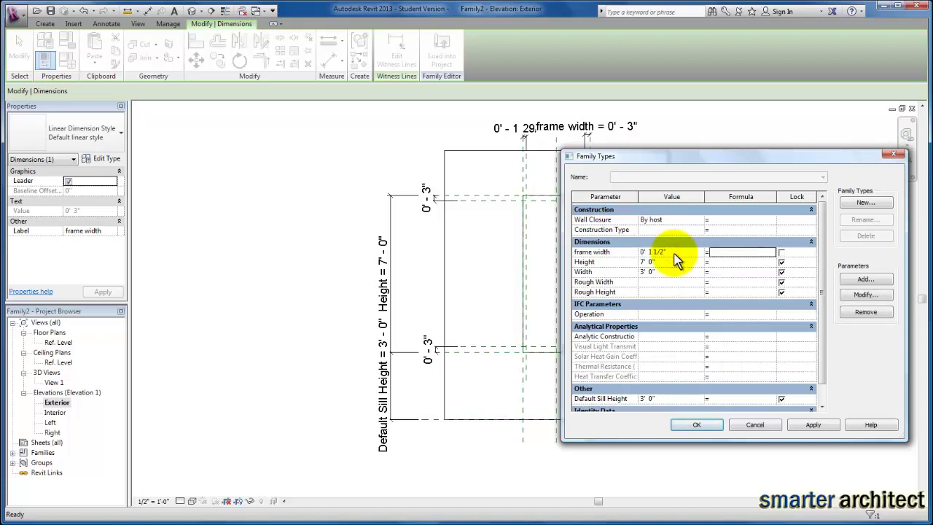
{"action": "left_click", "coordinate": [824, 427]}
{"action": "left_click", "coordinate": [696, 425]}
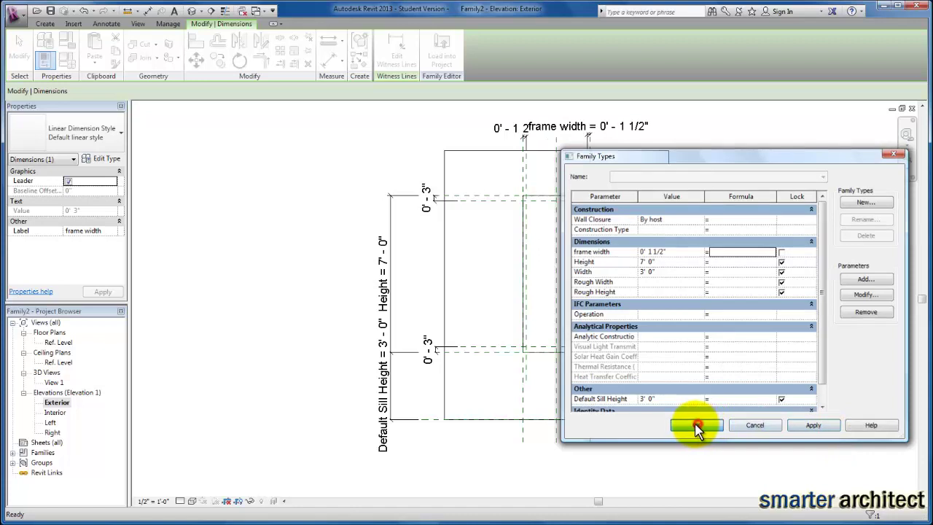
{"action": "left_click", "coordinate": [742, 199]}
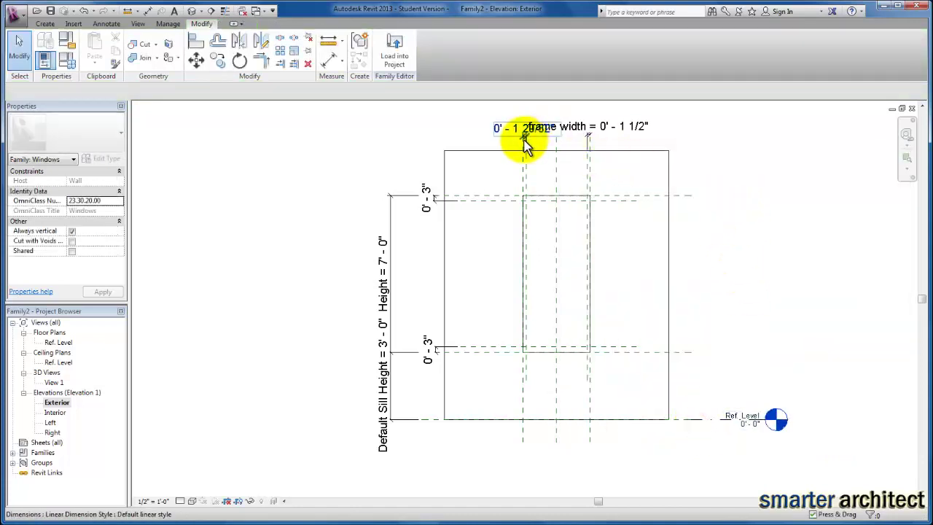
- Label the remaining left, head and sill gap dimensions together with the existing frame width parameter
{"action": "left_click", "coordinate": [524, 140]}
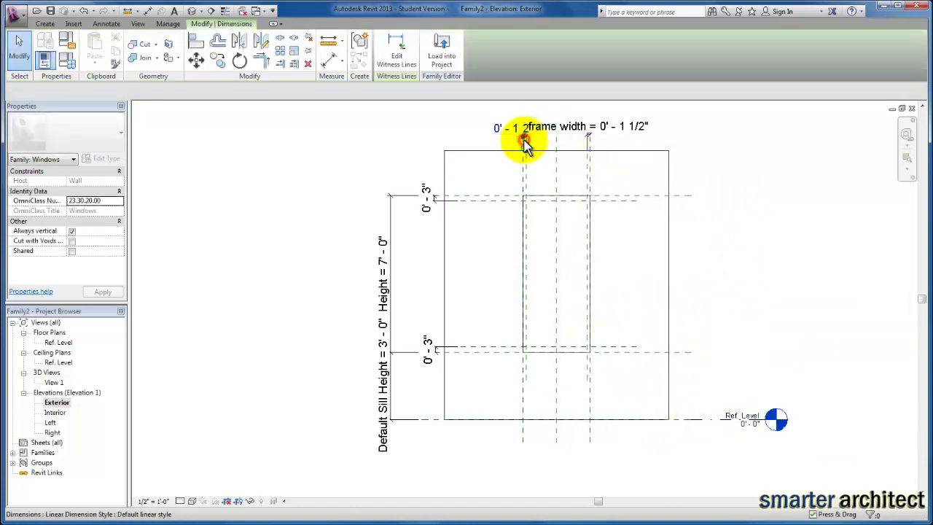
{"action": "left_click", "coordinate": [435, 204]}
{"action": "left_click", "coordinate": [439, 204], "text": "ctrl"}
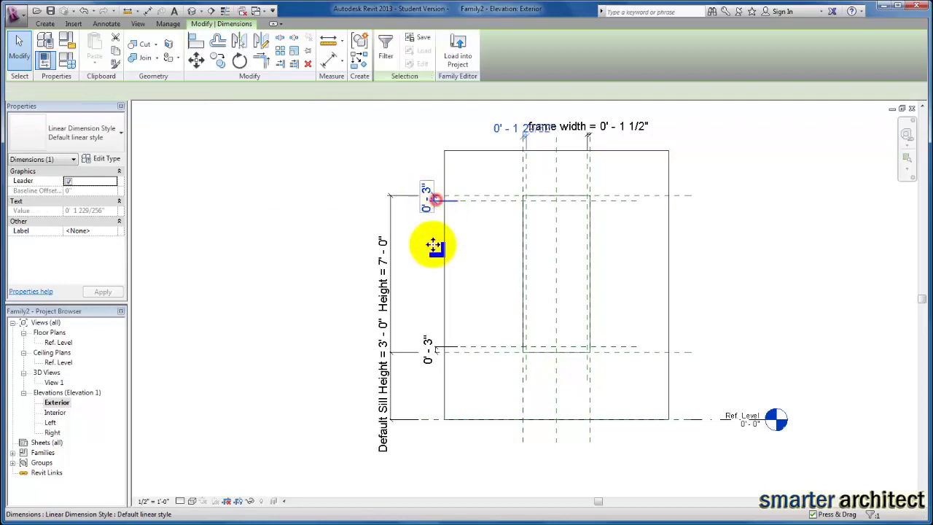
{"action": "left_click", "coordinate": [441, 350], "text": "ctrl"}
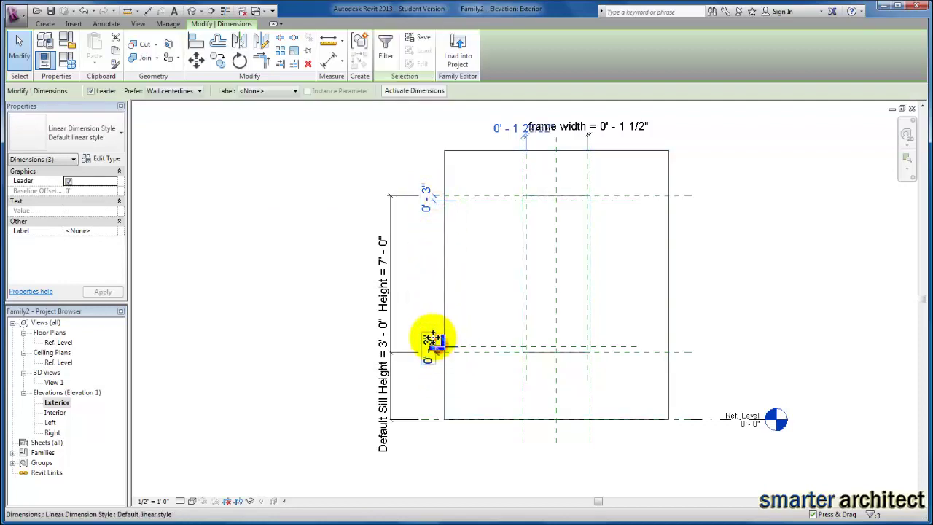
{"action": "left_click", "coordinate": [283, 94]}
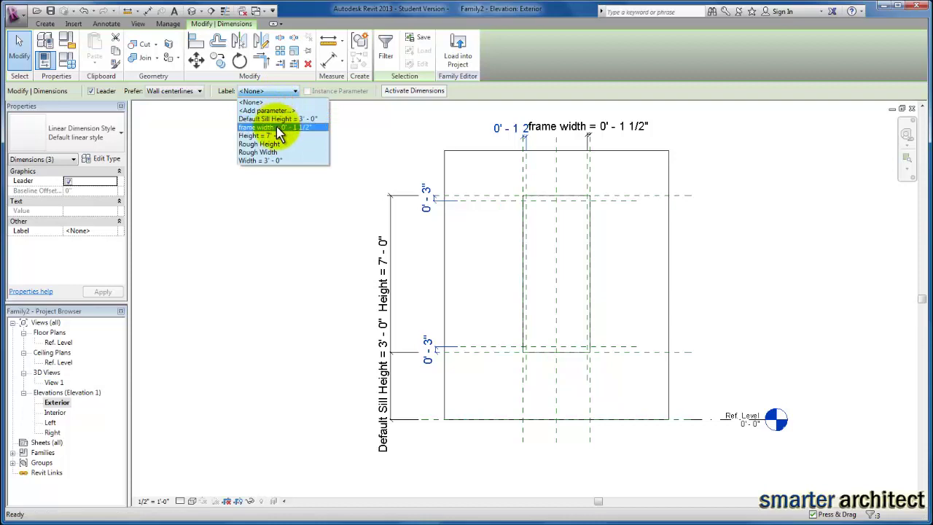
{"action": "left_click", "coordinate": [276, 126]}
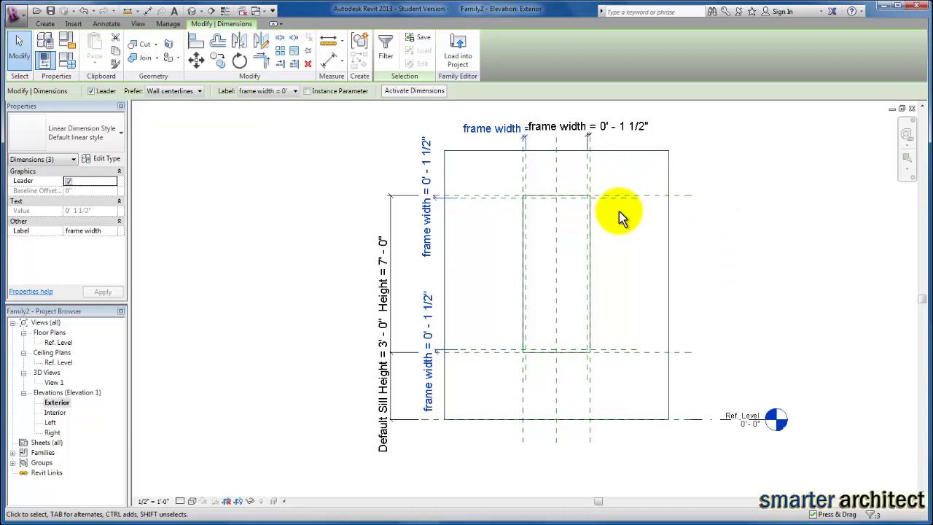
{"action": "left_click", "coordinate": [753, 257]}
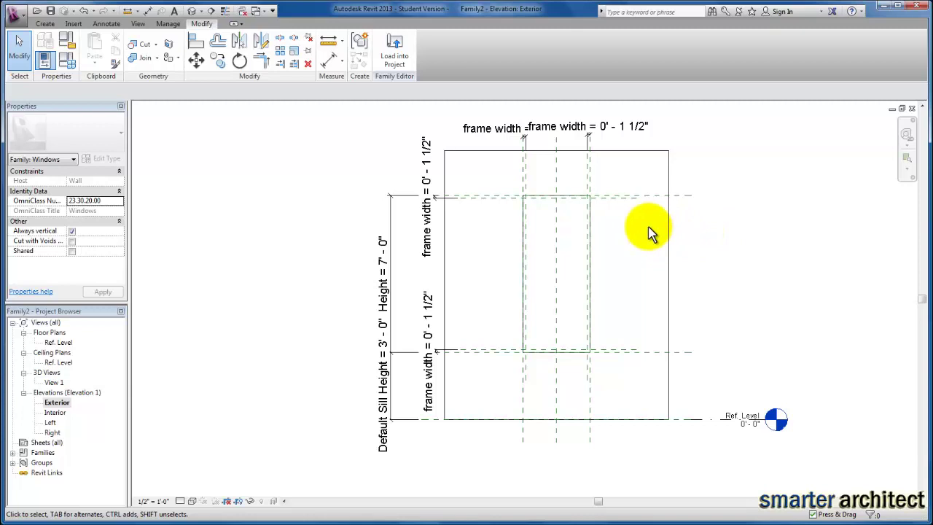
- Begin an extrusion and draw two vertical reference planes through the opening, about 8 25/32" and 8 1/2" inside the left and right inner frame planes
{"action": "left_click", "coordinate": [45, 24]}
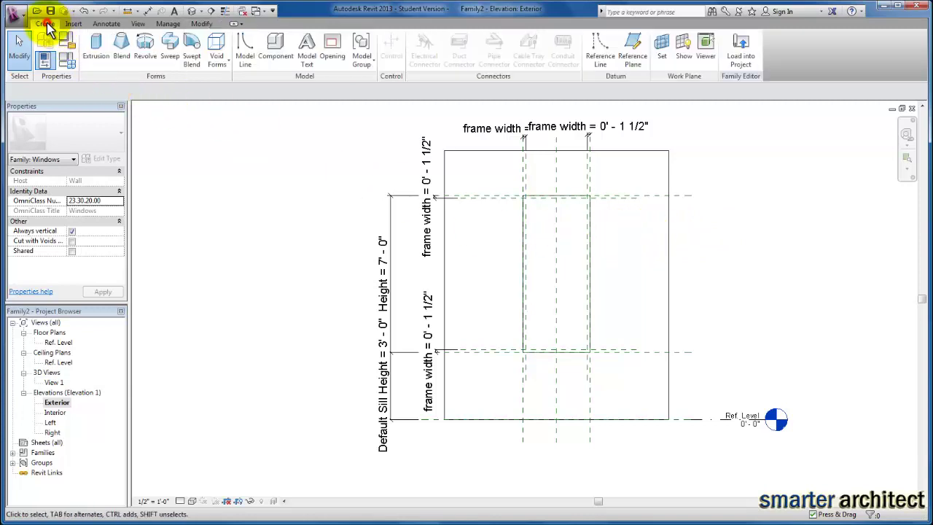
{"action": "left_click", "coordinate": [97, 48]}
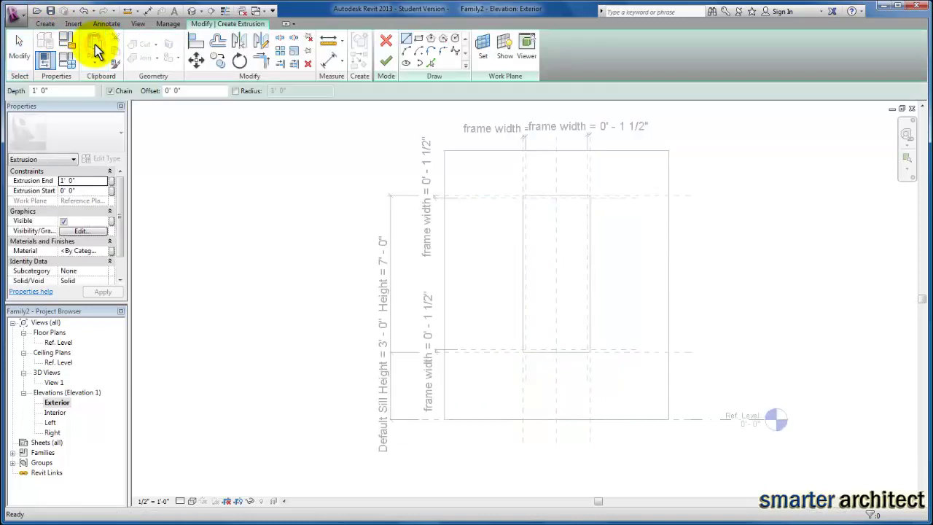
{"action": "left_click", "coordinate": [45, 24]}
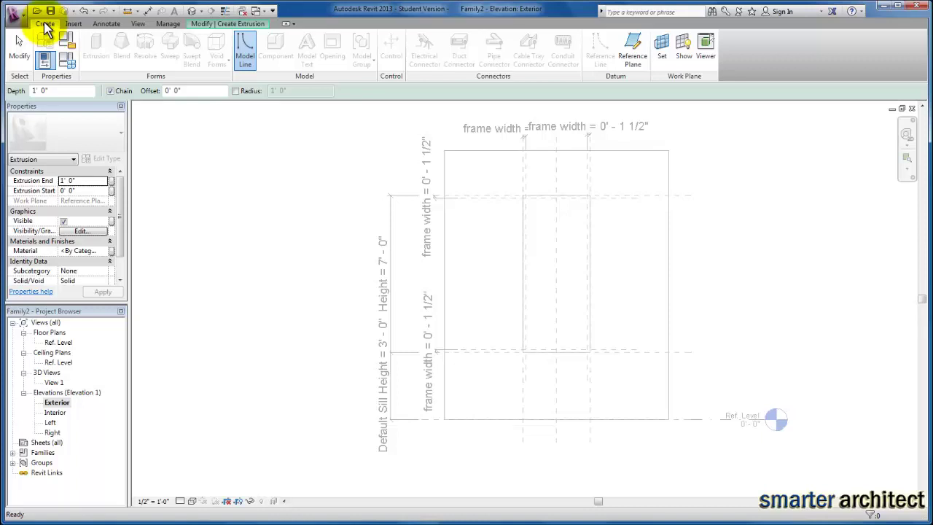
{"action": "left_click", "coordinate": [634, 55]}
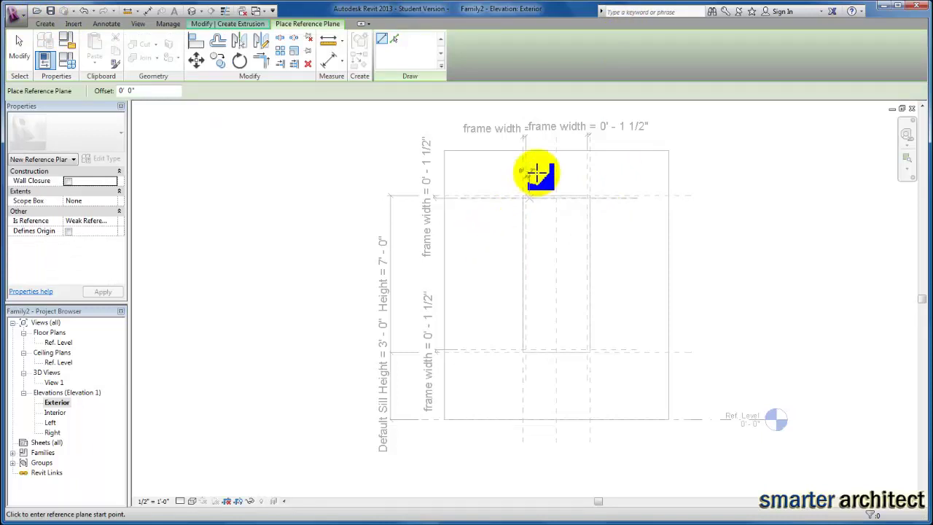
{"action": "left_click", "coordinate": [542, 139]}
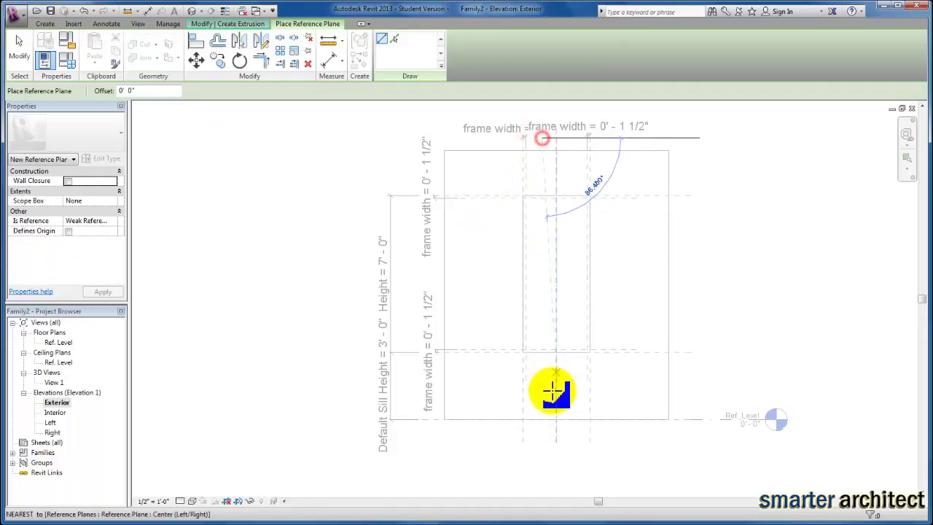
{"action": "left_click", "coordinate": [543, 407]}
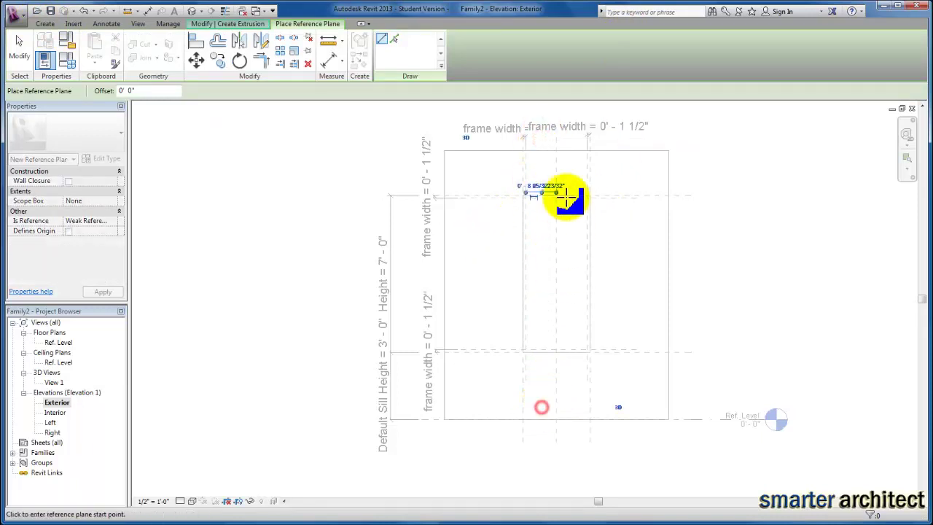
{"action": "left_click", "coordinate": [572, 139]}
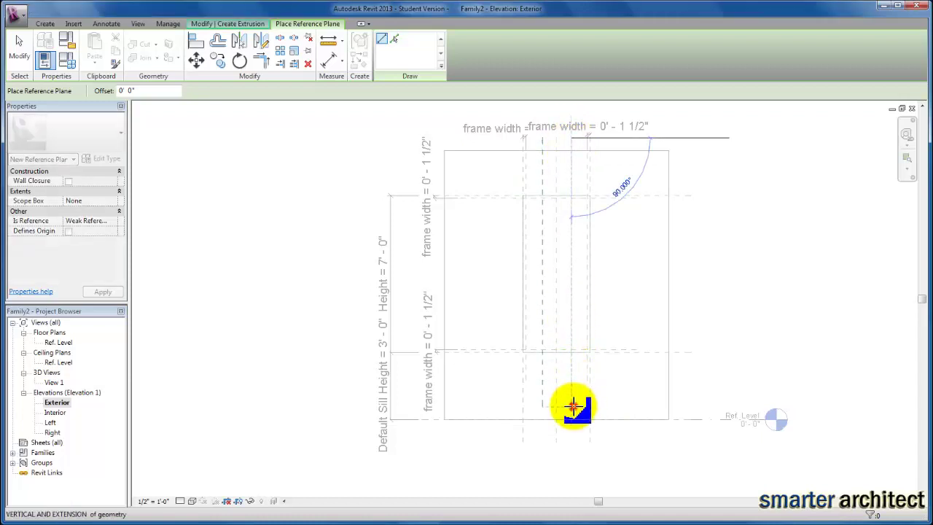
{"action": "left_click", "coordinate": [572, 406]}
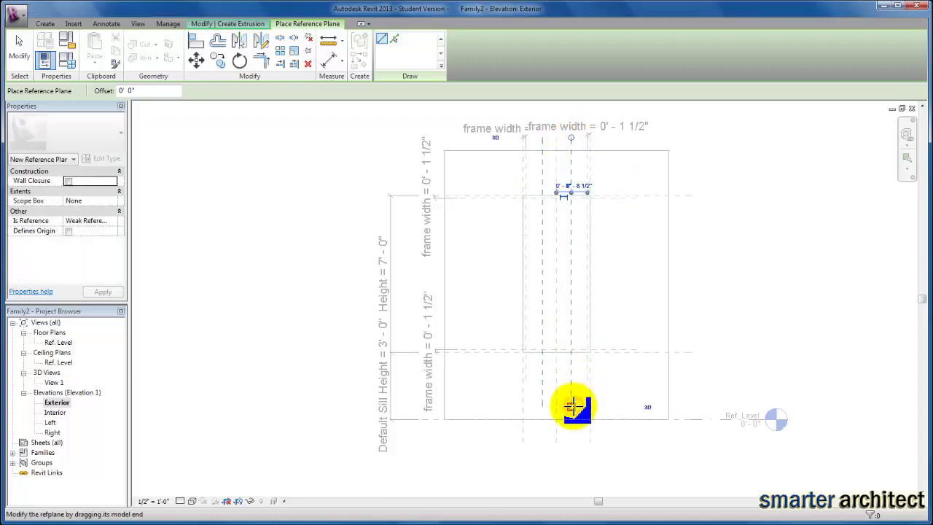
- Draw four horizontal reference planes across the opening, spaced about 10", 1'-7", 1'-9" and 1'-6" successively downward from the upper inner frame plane
{"action": "left_click", "coordinate": [447, 216]}
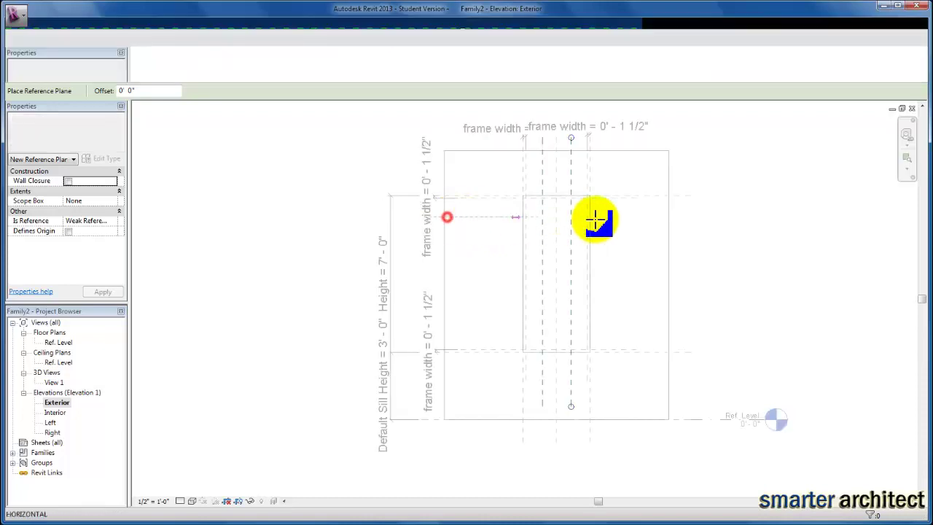
{"action": "left_click", "coordinate": [661, 217]}
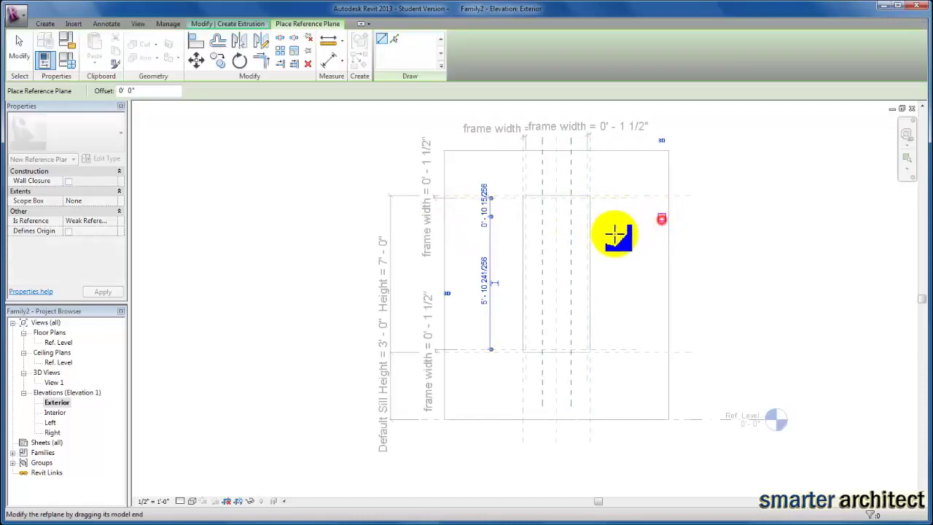
{"action": "left_click", "coordinate": [448, 252]}
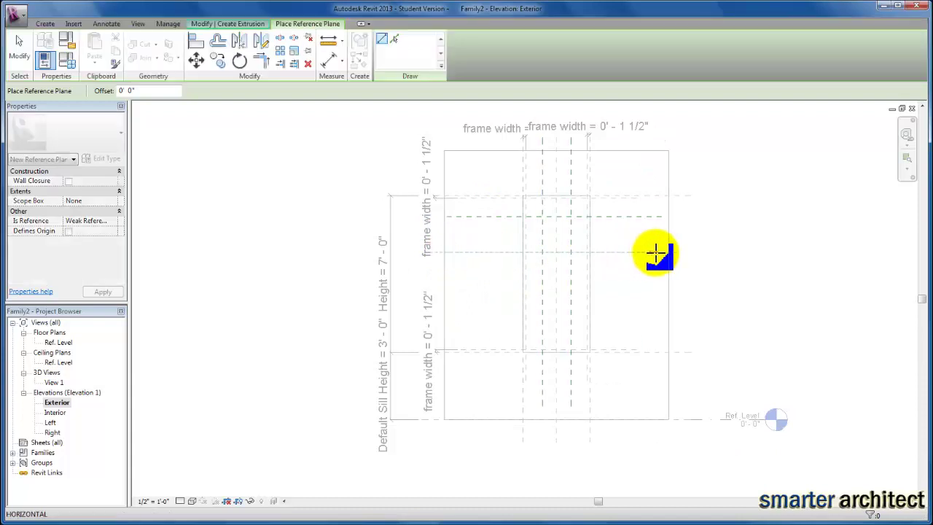
{"action": "left_click", "coordinate": [660, 252]}
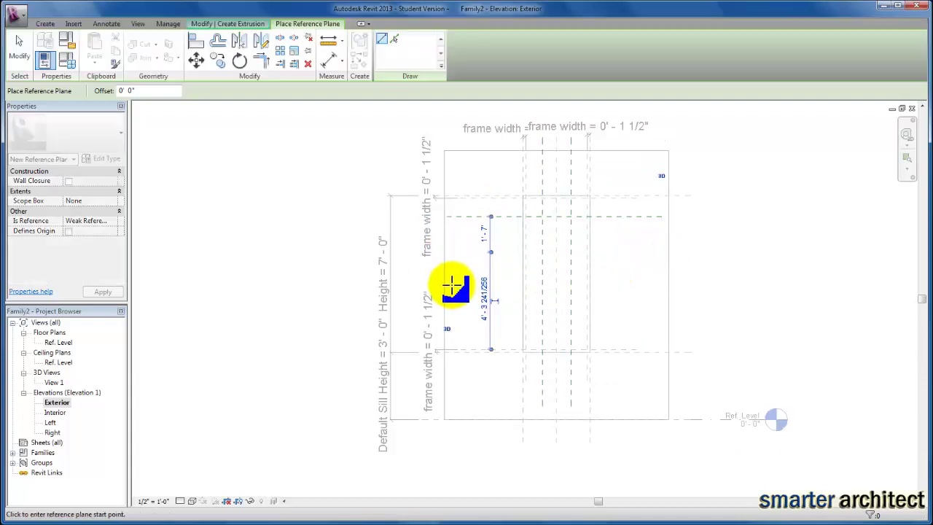
{"action": "left_click", "coordinate": [449, 291]}
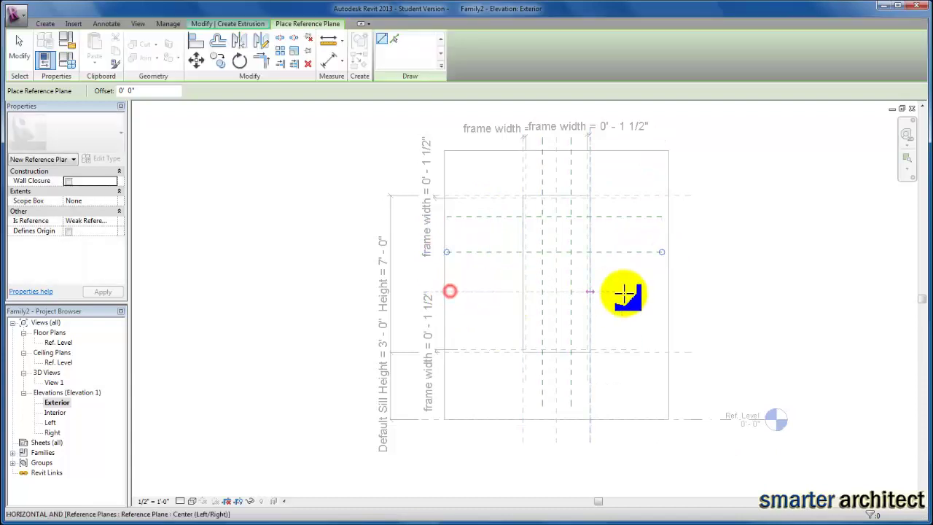
{"action": "left_click", "coordinate": [660, 291]}
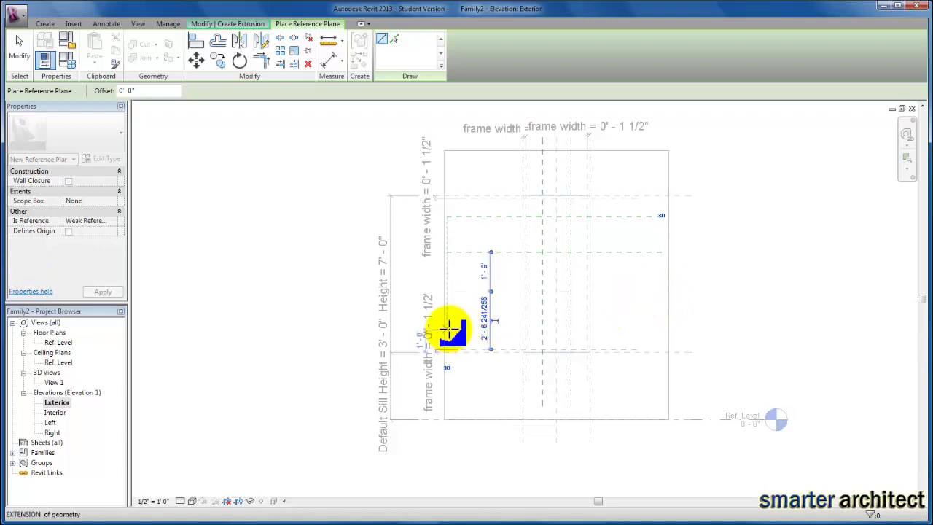
{"action": "left_click", "coordinate": [450, 326]}
{"action": "left_click", "coordinate": [661, 326]}
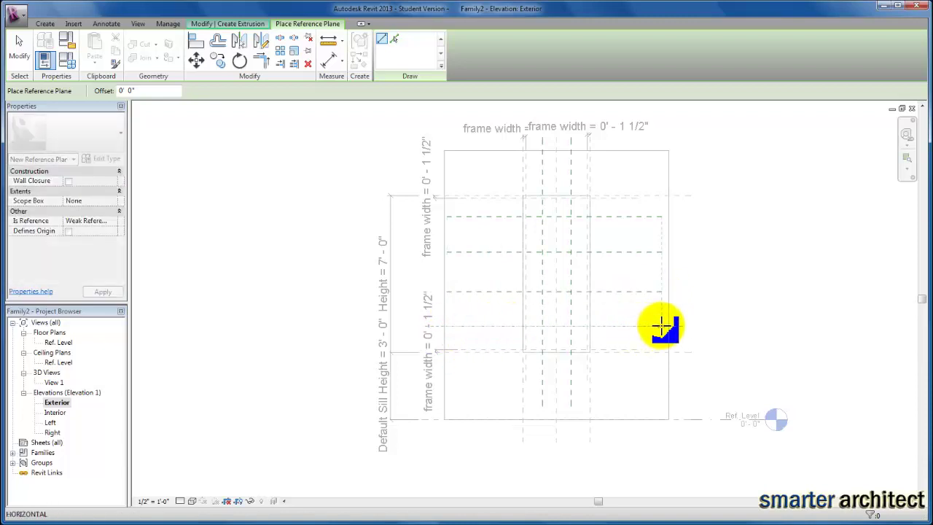
{"action": "left_click", "coordinate": [661, 326]}
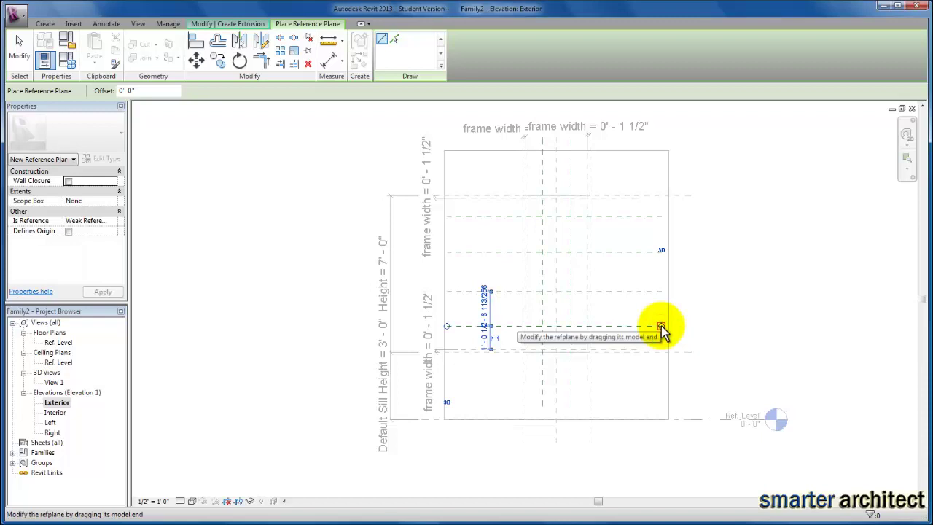
{"action": "key", "text": "Escape"}
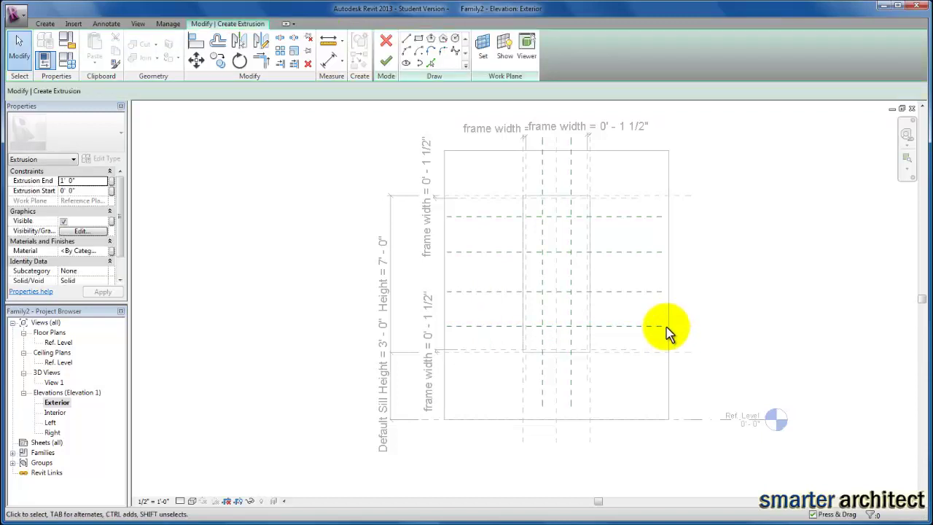
- Dimension across the two inner vertical frame planes and the two vertical division planes above the opening, and constrain the three gaps as equal
{"action": "left_click", "coordinate": [332, 64]}
{"action": "scroll", "coordinate": [521, 160], "scroll_direction": "up", "scroll_amount": 2}
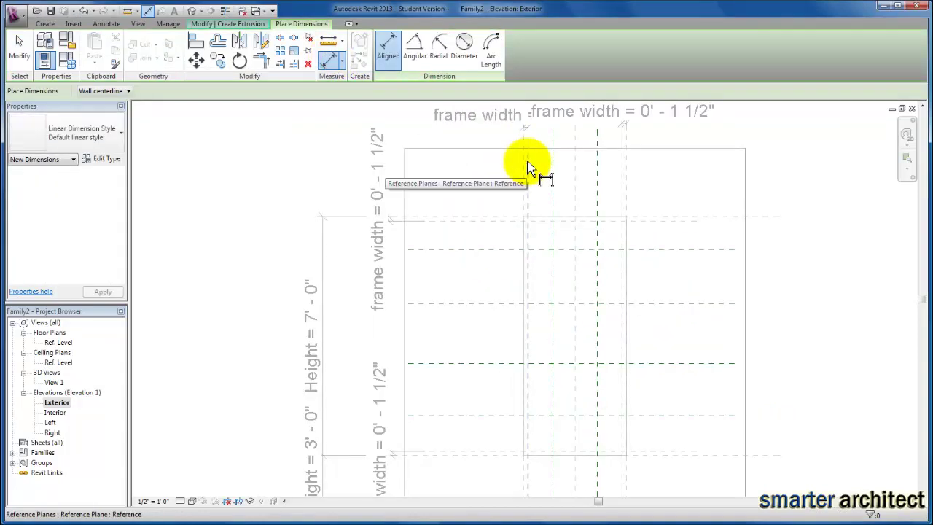
{"action": "left_click", "coordinate": [530, 167]}
{"action": "left_click", "coordinate": [553, 167]}
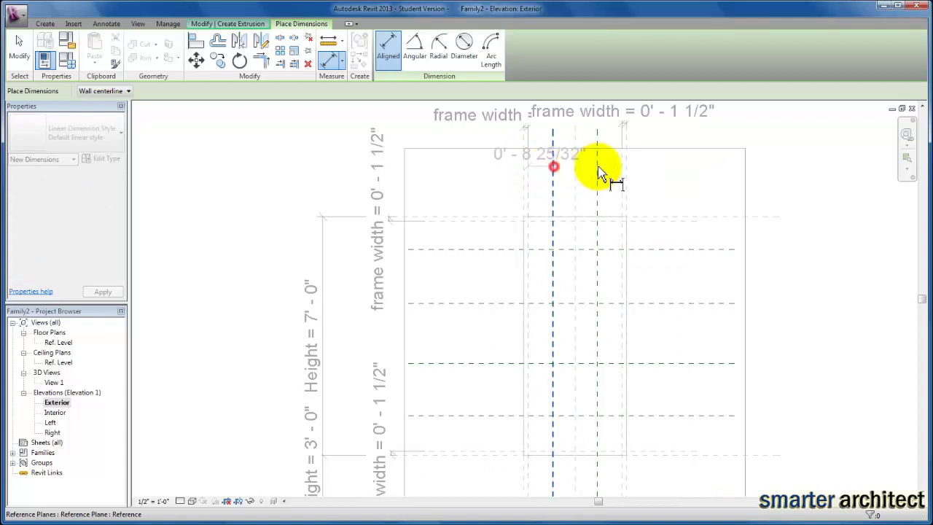
{"action": "left_click", "coordinate": [597, 173]}
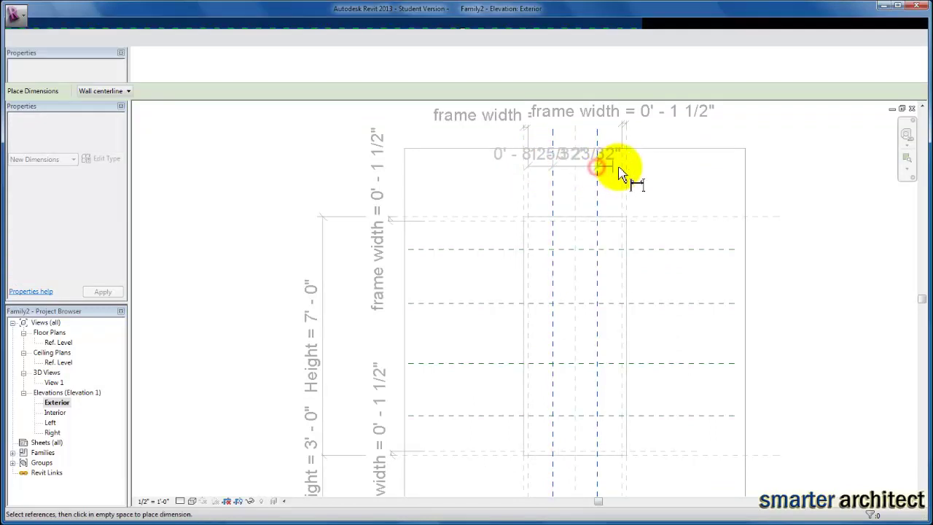
{"action": "scroll", "coordinate": [619, 166], "scroll_direction": "up", "scroll_amount": 2}
{"action": "left_click", "coordinate": [625, 175]}
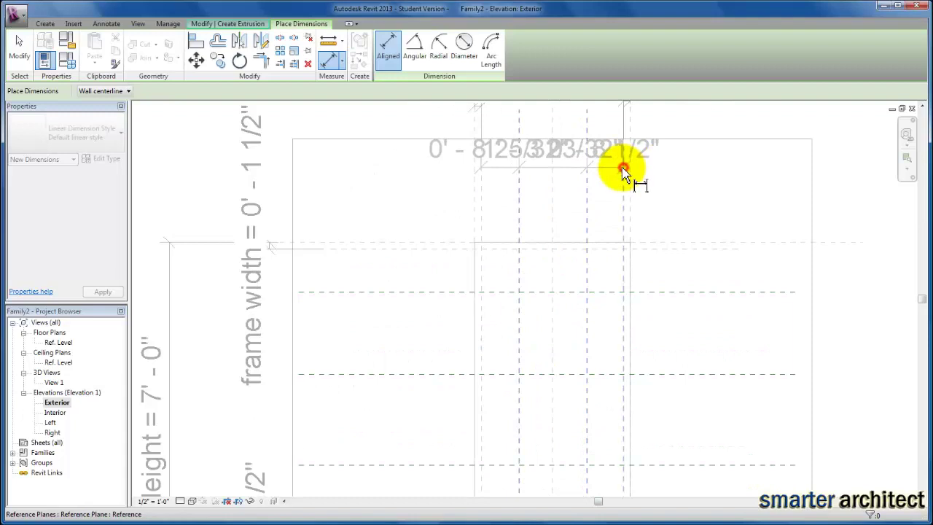
{"action": "scroll", "coordinate": [608, 162], "scroll_direction": "down", "scroll_amount": 2}
{"action": "middle_click_drag", "start_coordinate": [608, 169], "coordinate": [609, 212]}
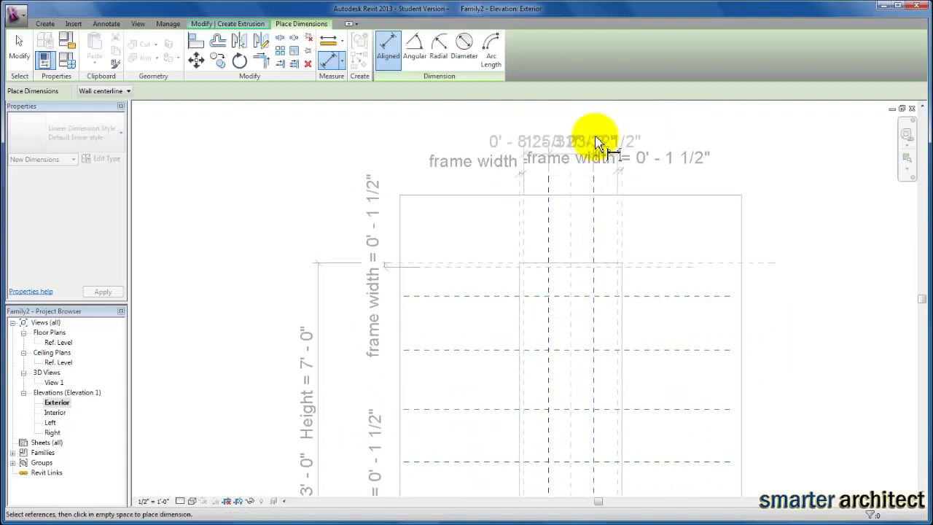
{"action": "left_click", "coordinate": [605, 128]}
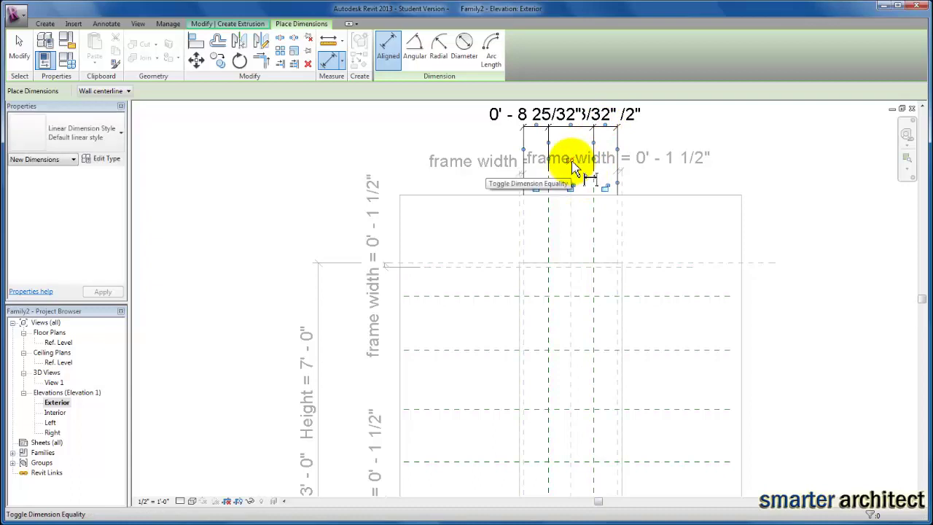
{"action": "left_click", "coordinate": [570, 165]}
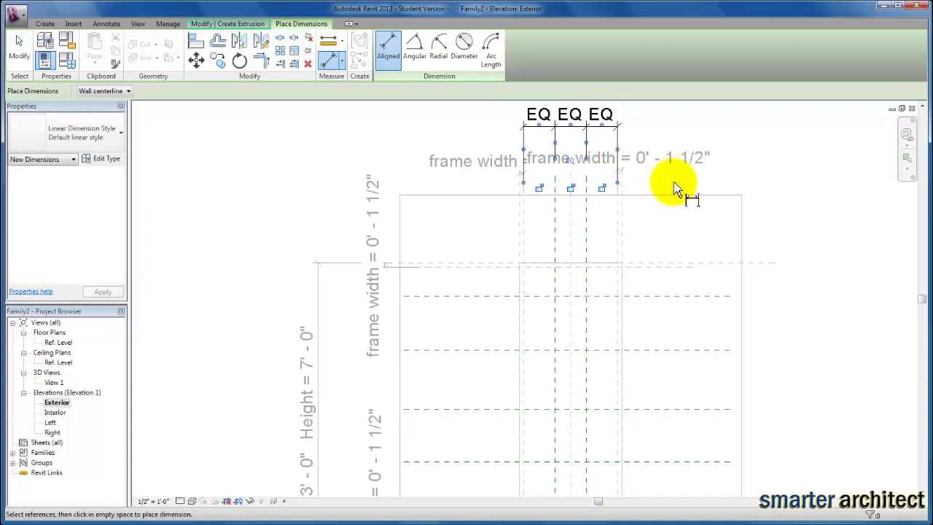
- Dimension from the upper to the lower inner frame plane through the four horizontal division planes, and constrain the five gaps as equal
{"action": "scroll", "coordinate": [674, 227], "scroll_direction": "down", "scroll_amount": 2}
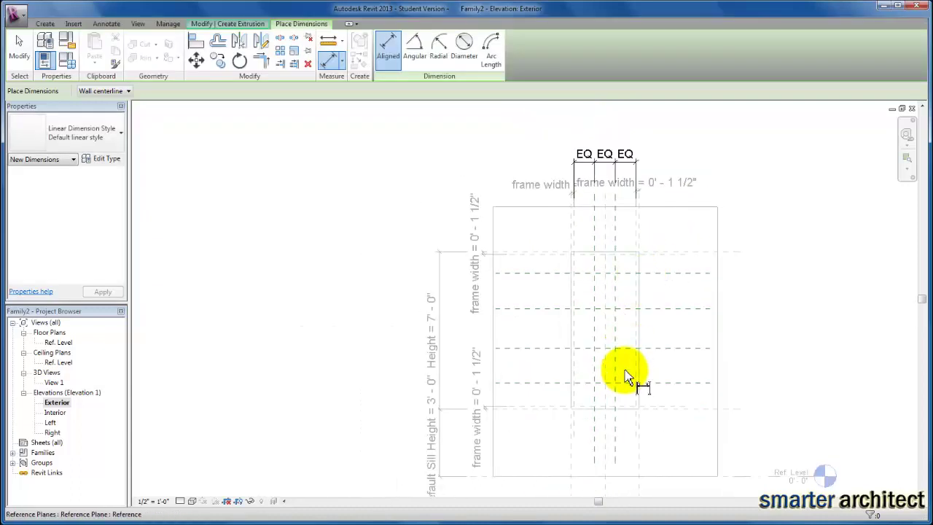
{"action": "scroll", "coordinate": [674, 402], "scroll_direction": "up", "scroll_amount": 1}
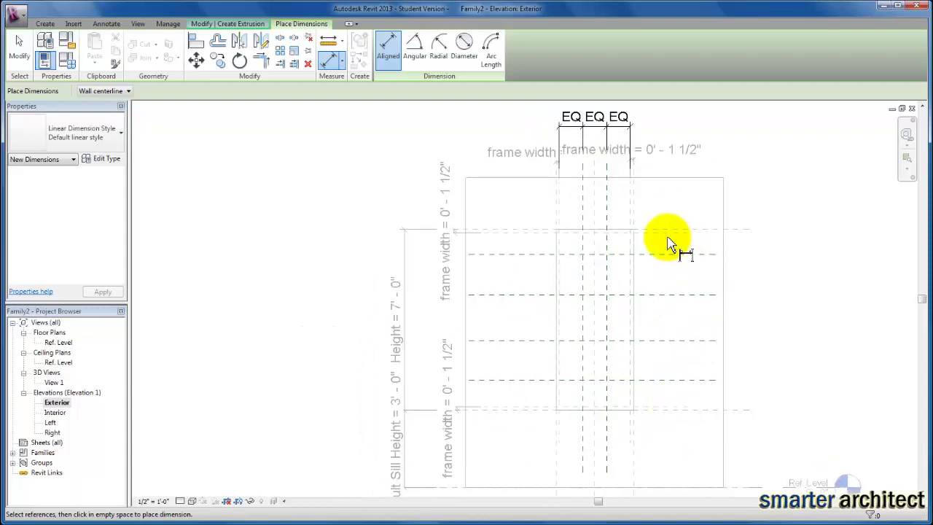
{"action": "left_click", "coordinate": [660, 257]}
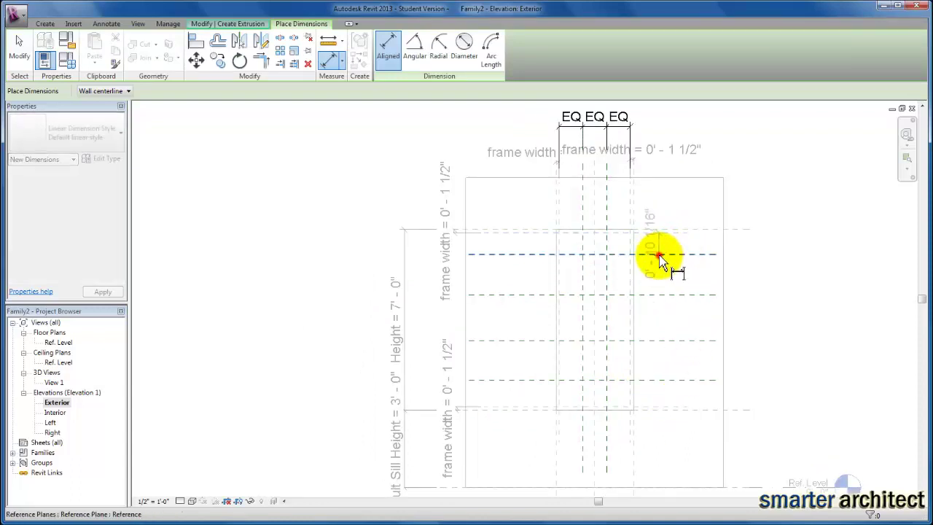
{"action": "left_click", "coordinate": [656, 296]}
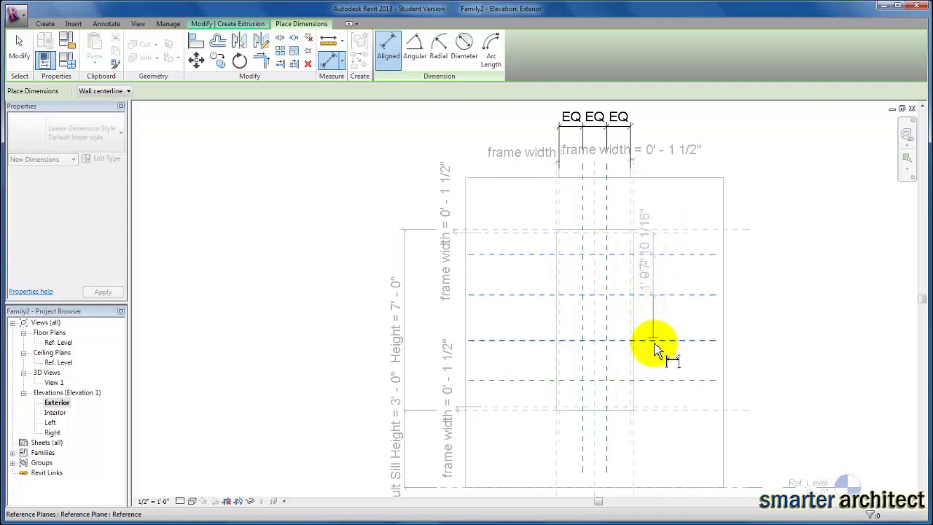
{"action": "left_click", "coordinate": [655, 341]}
{"action": "left_click", "coordinate": [654, 380]}
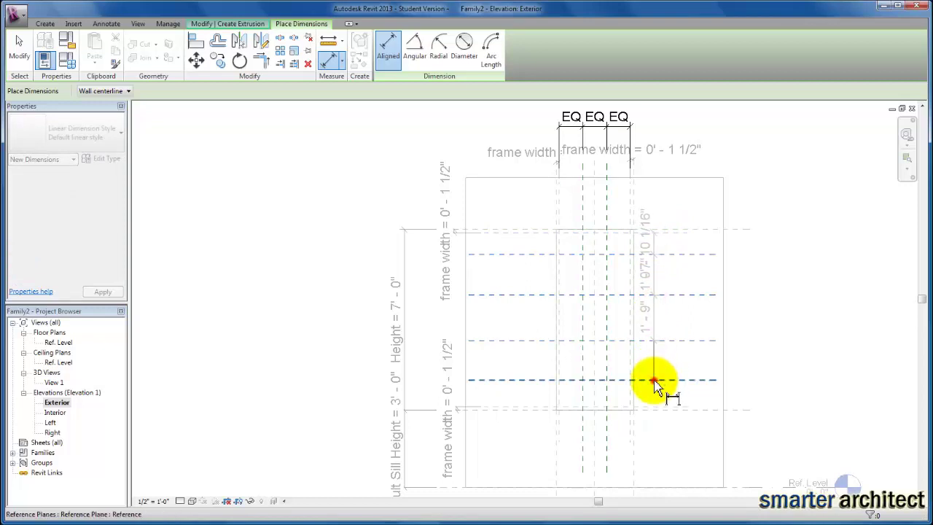
{"action": "left_click", "coordinate": [653, 410]}
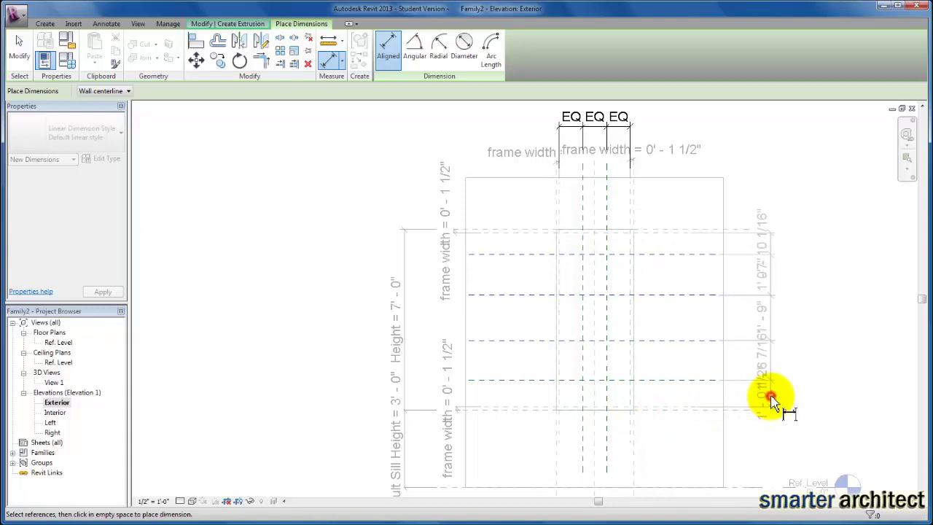
{"action": "left_click", "coordinate": [770, 397]}
{"action": "left_click", "coordinate": [745, 320]}
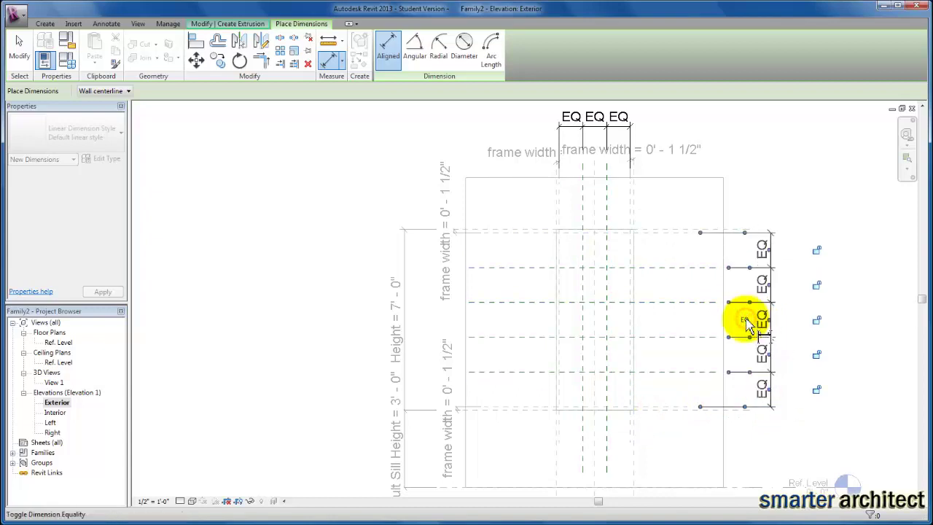
{"action": "left_click", "coordinate": [765, 182]}
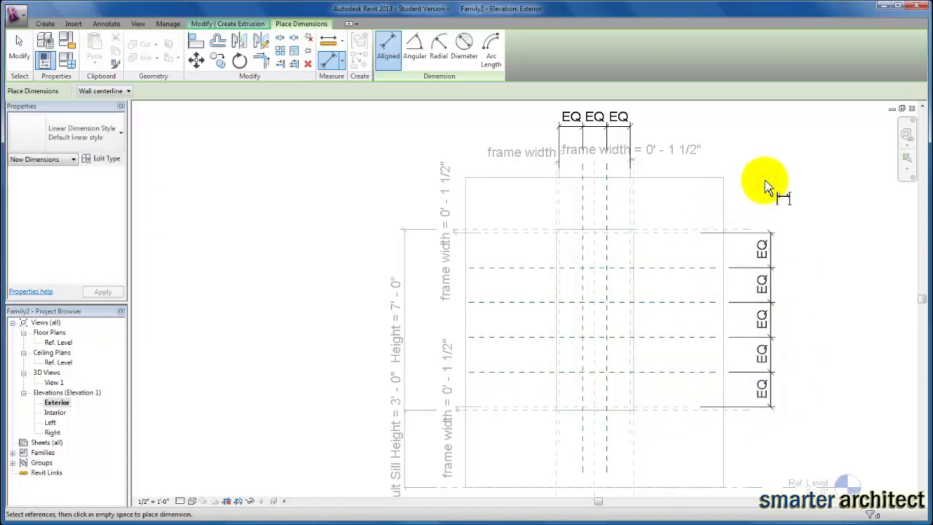
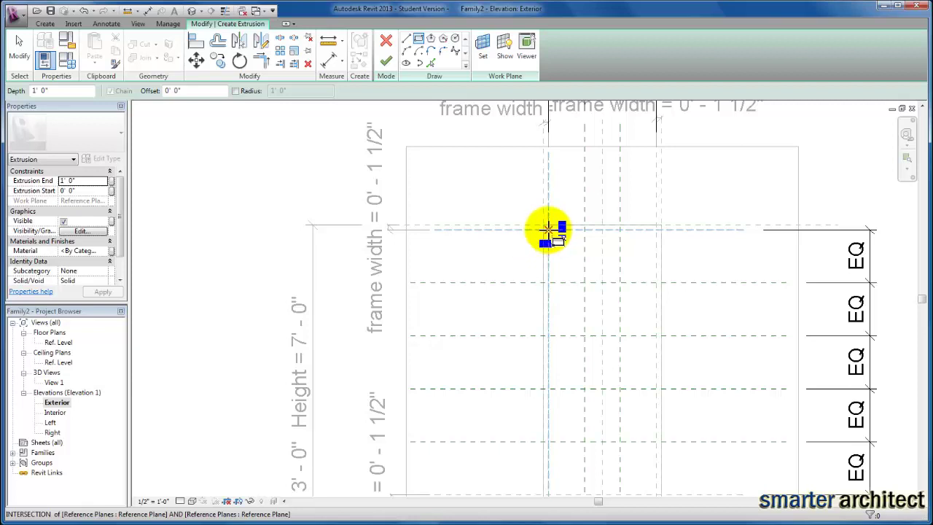
- Pick sketch lines offset 0' 0 1/2" on both sides of each of the two vertical division planes
{"action": "left_click", "coordinate": [431, 63]}
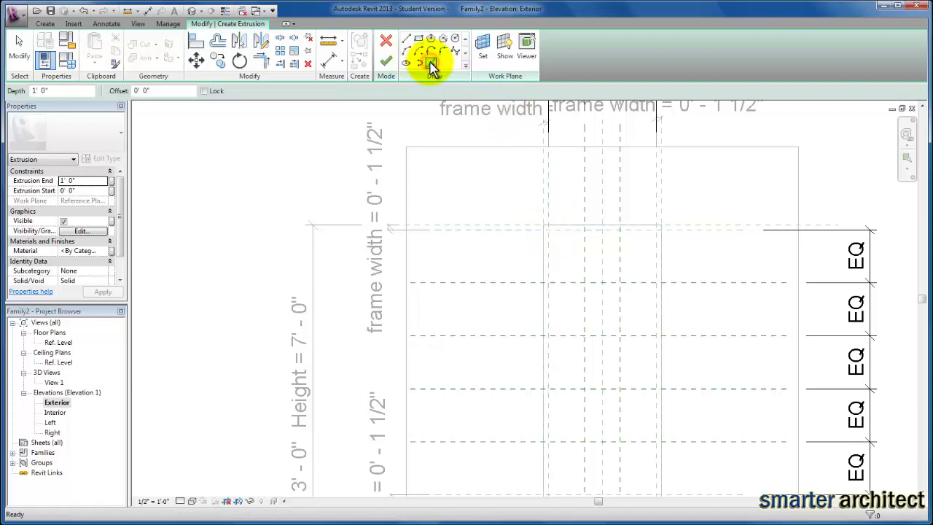
{"action": "left_click", "coordinate": [165, 90]}
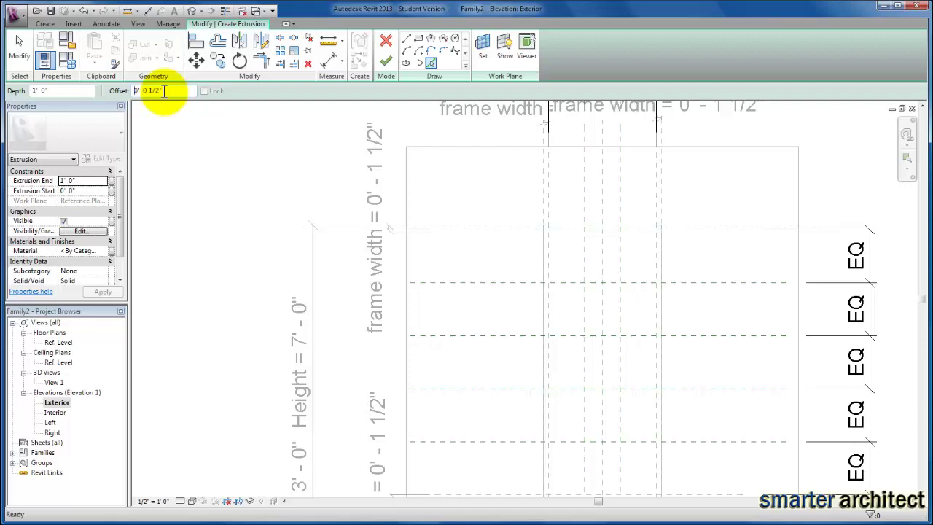
{"action": "left_click", "coordinate": [584, 255]}
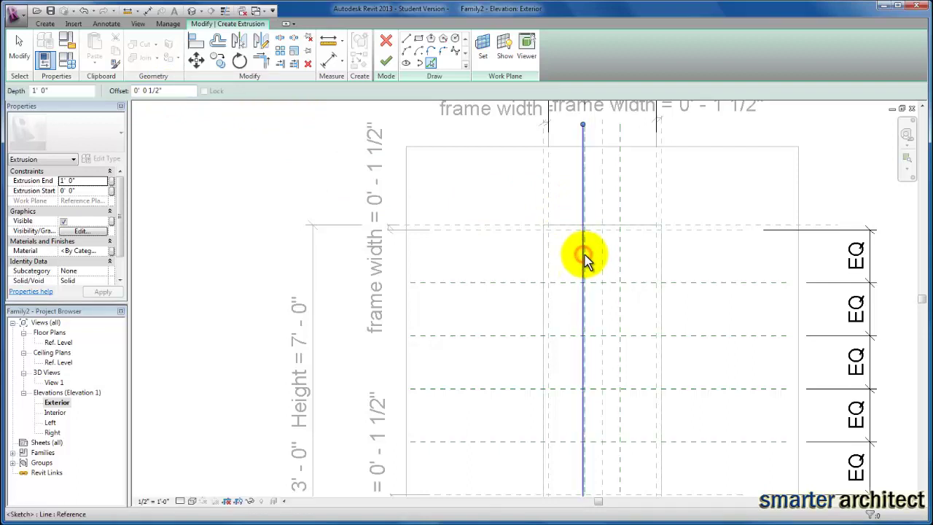
{"action": "scroll", "coordinate": [585, 256], "scroll_direction": "up", "scroll_amount": 3}
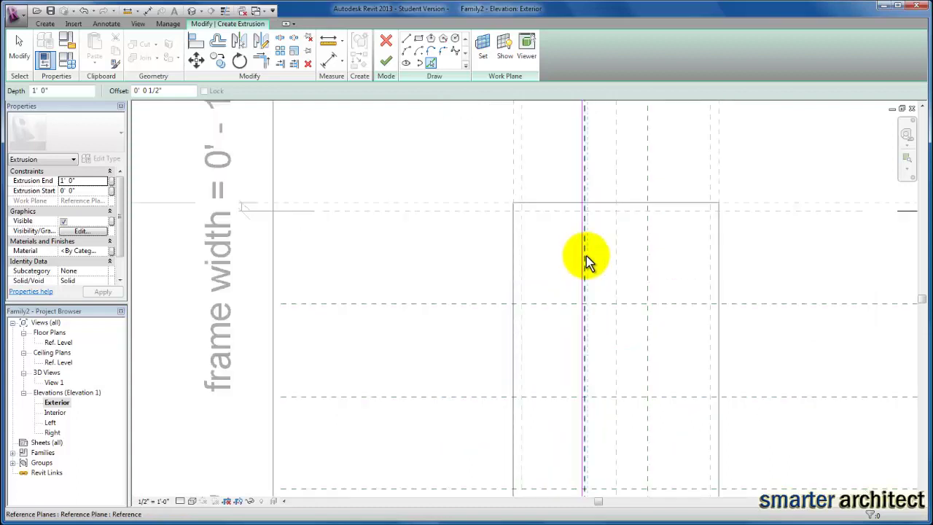
{"action": "left_click", "coordinate": [648, 264]}
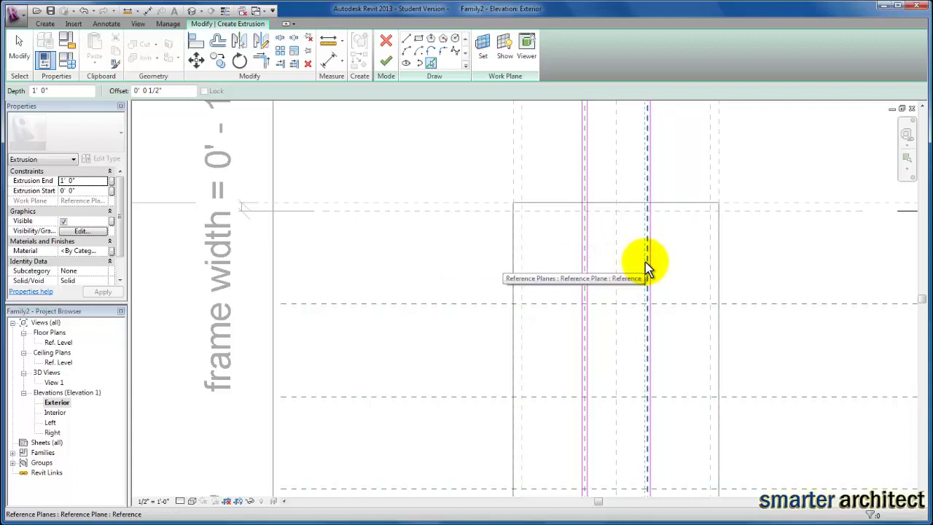
{"action": "scroll", "coordinate": [609, 275], "scroll_direction": "down", "scroll_amount": 2}
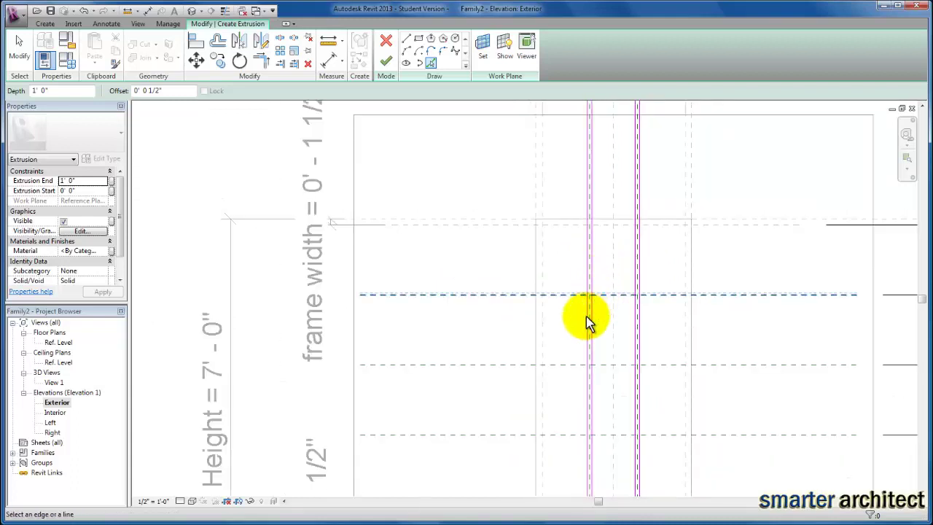
- Pick sketch lines offset 0' 0 1/2" above and below each of the two uppermost horizontal division planes
{"action": "scroll", "coordinate": [570, 296], "scroll_direction": "up", "scroll_amount": 2}
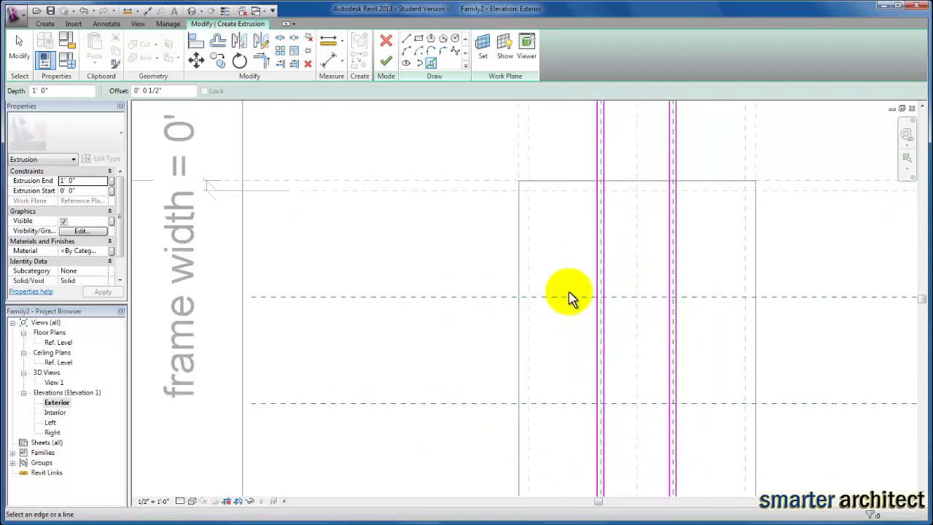
{"action": "left_click", "coordinate": [565, 296]}
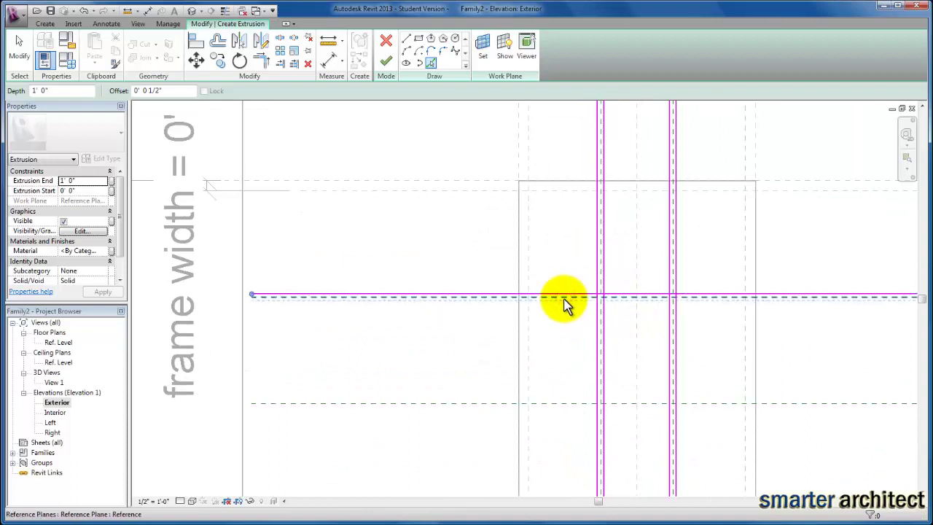
{"action": "left_click", "coordinate": [564, 298]}
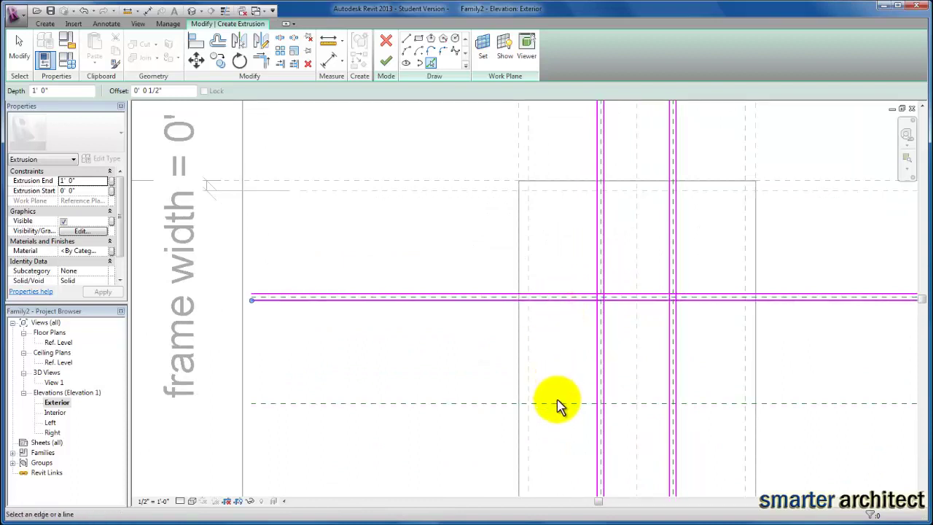
{"action": "left_click", "coordinate": [556, 403]}
{"action": "scroll", "coordinate": [558, 298], "scroll_direction": "down", "scroll_amount": 2}
{"action": "scroll", "coordinate": [555, 293], "scroll_direction": "up", "scroll_amount": 2}
{"action": "scroll", "coordinate": [555, 292], "scroll_direction": "down", "scroll_amount": 1}
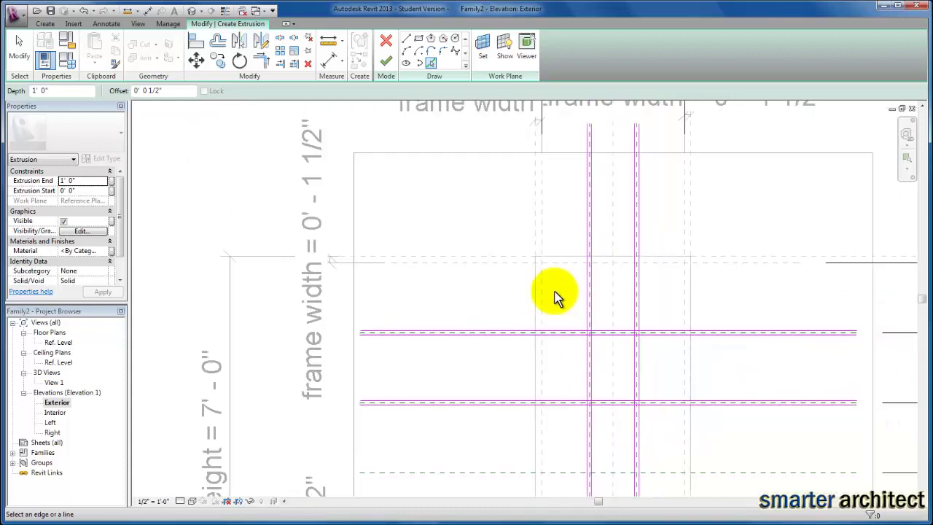
{"action": "key", "text": "Escape"}
{"action": "scroll", "coordinate": [562, 281], "scroll_direction": "up", "scroll_amount": 2}
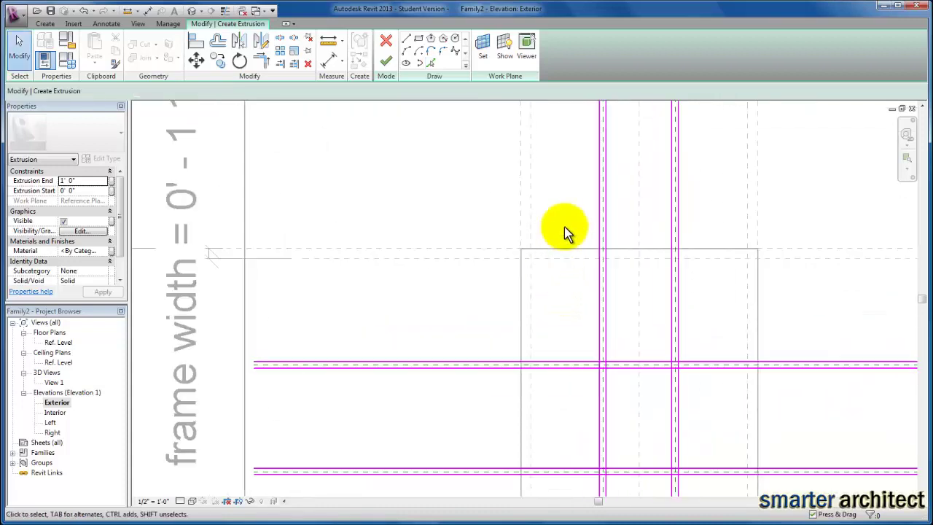
- Pick sketch lines with a 0' 0" offset along the left, upper and right inner frame reference planes
{"action": "left_click", "coordinate": [407, 41]}
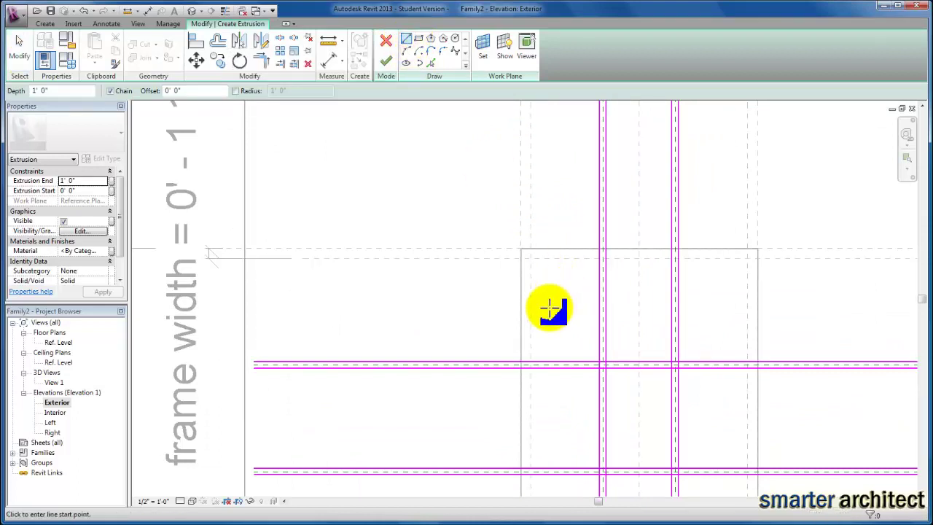
{"action": "left_click", "coordinate": [431, 63]}
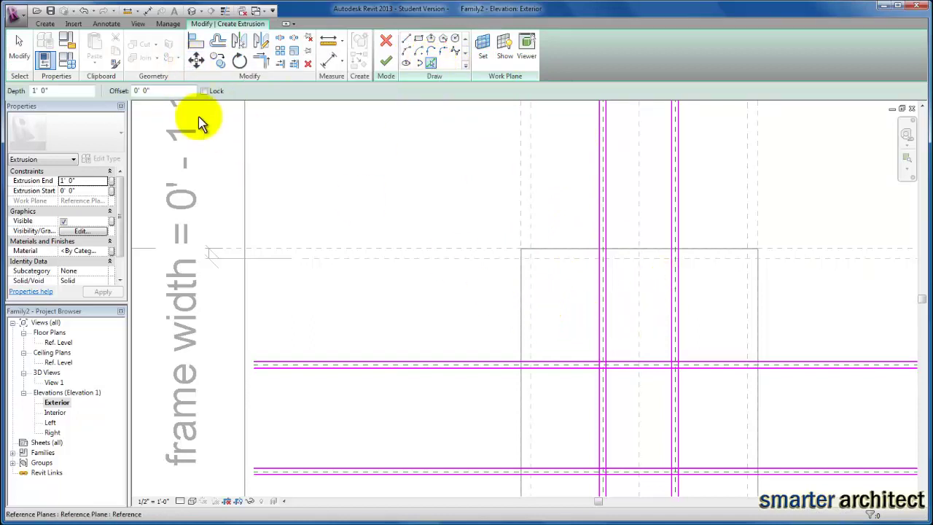
{"action": "left_click", "coordinate": [530, 338]}
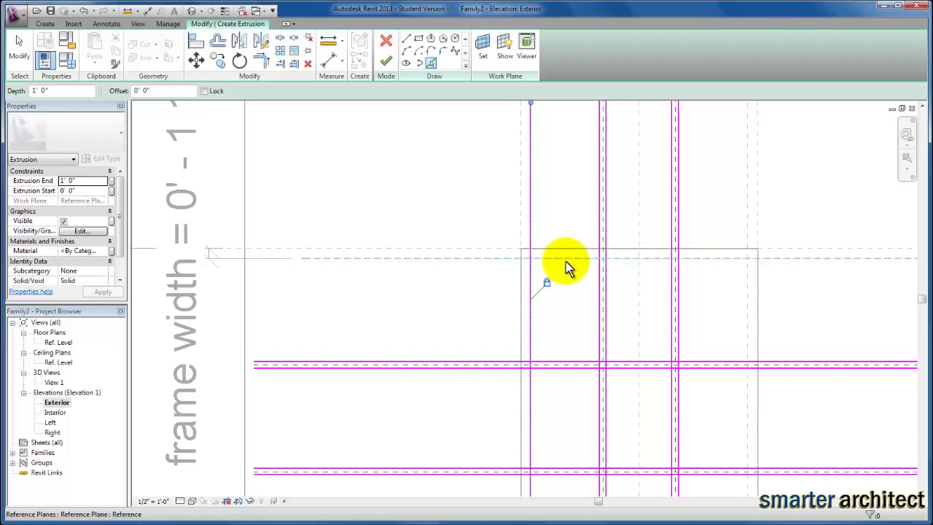
{"action": "left_click", "coordinate": [547, 284]}
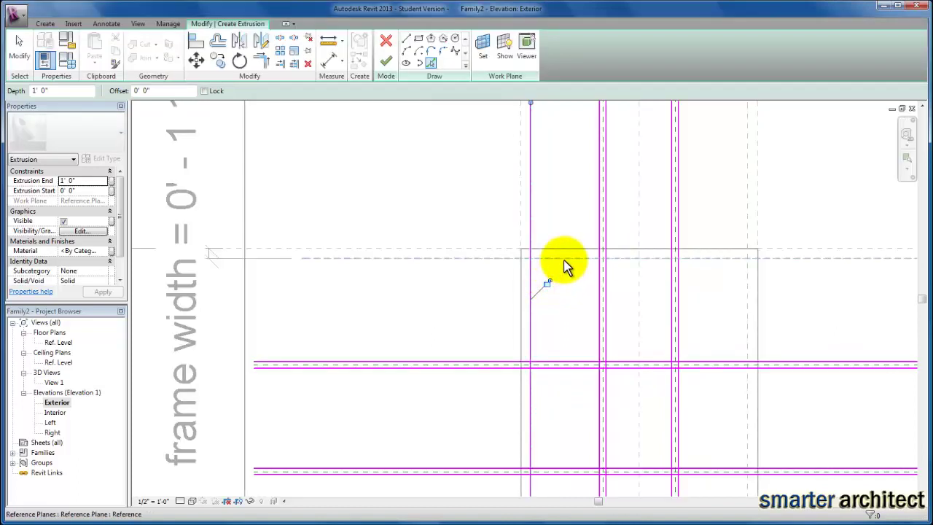
{"action": "left_click", "coordinate": [564, 261]}
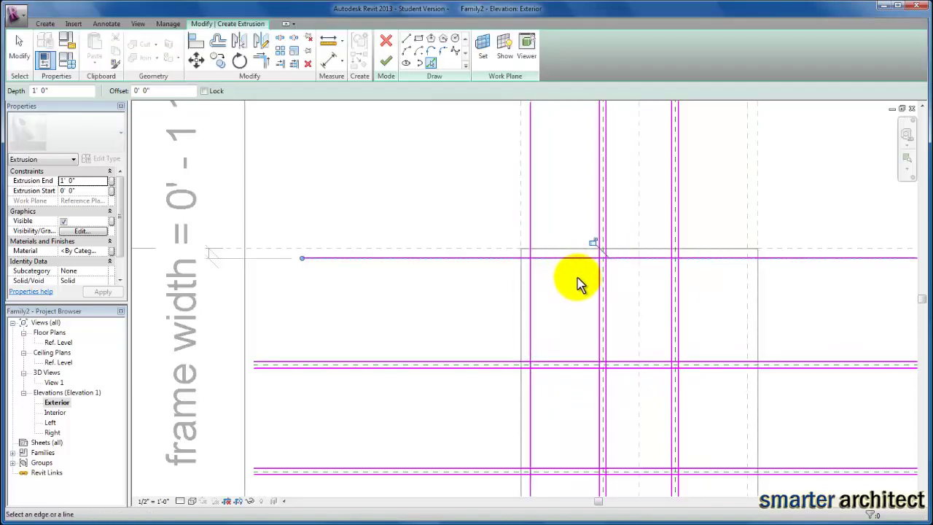
{"action": "left_click", "coordinate": [747, 311]}
{"action": "scroll", "coordinate": [687, 371], "scroll_direction": "down", "scroll_amount": 1}
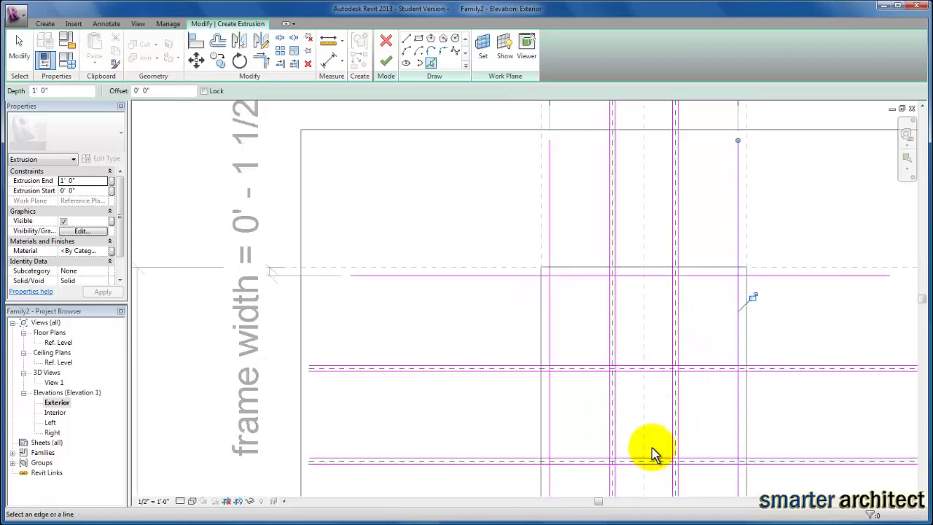
{"action": "key", "text": "Escape"}
{"action": "scroll", "coordinate": [651, 416], "scroll_direction": "up", "scroll_amount": 1}
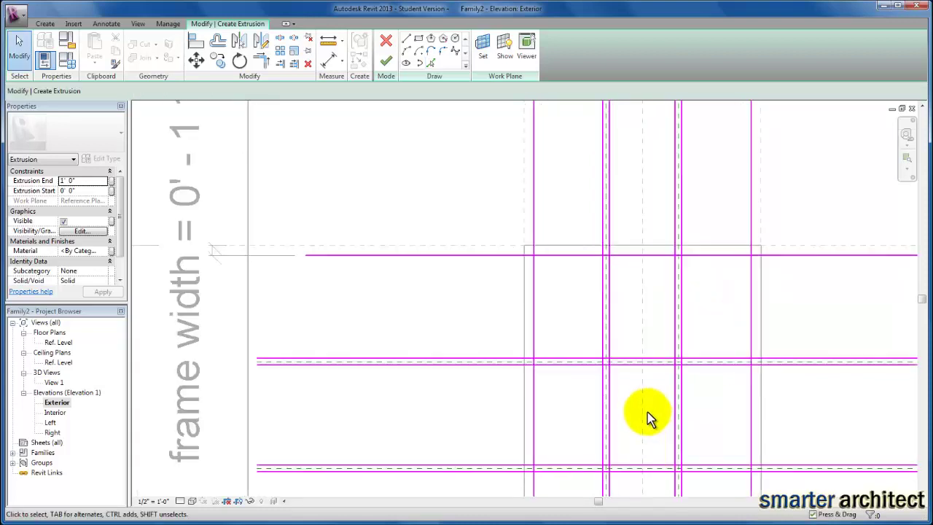
{"action": "scroll", "coordinate": [647, 411], "scroll_direction": "down", "scroll_amount": 1}
{"action": "middle_click_drag", "start_coordinate": [642, 414], "coordinate": [543, 328]}
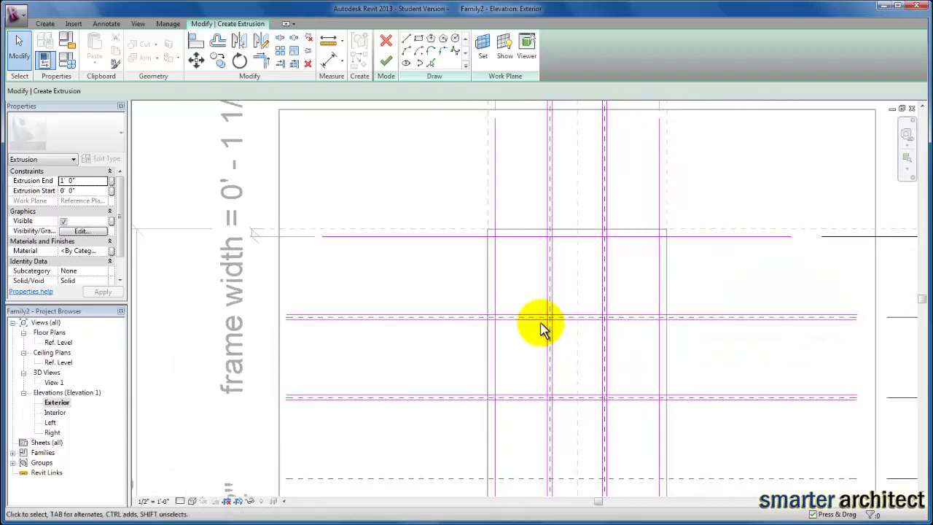
- Trim the sketch line along the upper inner frame plane into corners with the left and right inner frame lines
{"action": "left_click", "coordinate": [260, 61]}
{"action": "left_click", "coordinate": [494, 256]}
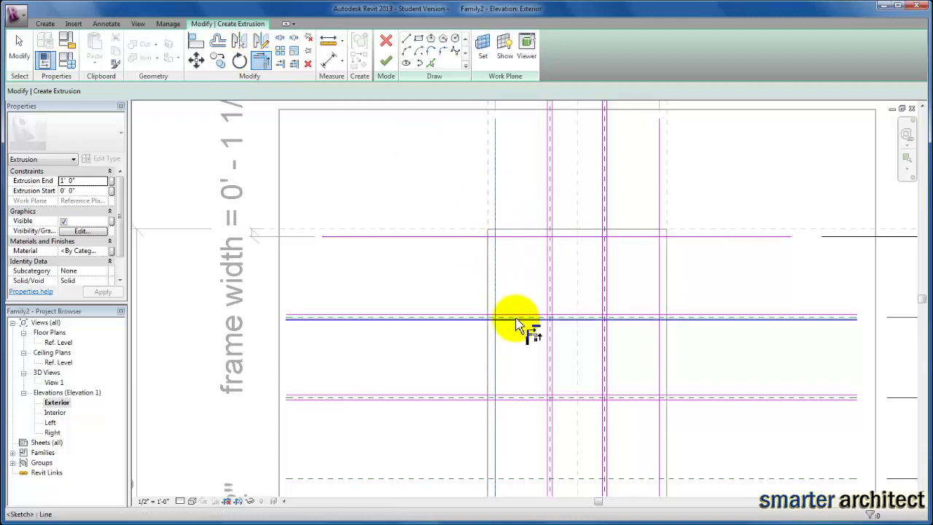
{"action": "left_click", "coordinate": [510, 237]}
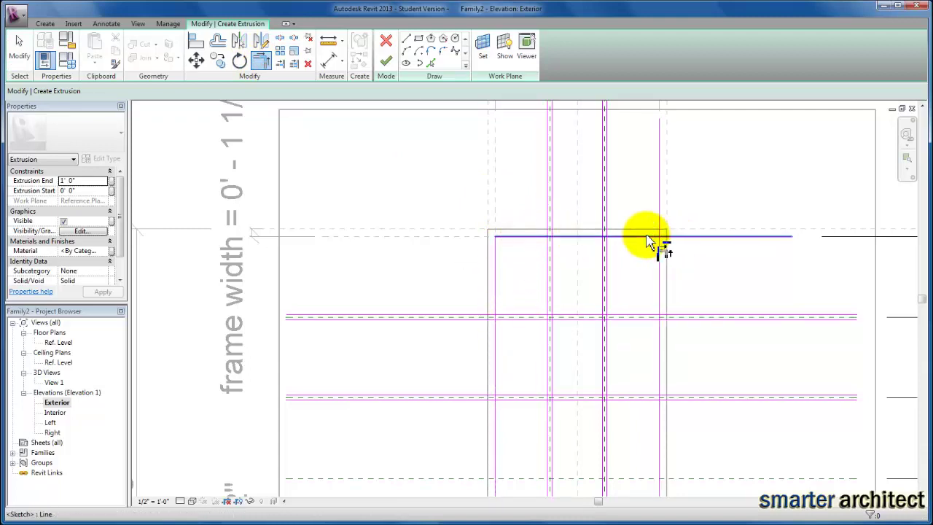
{"action": "left_click", "coordinate": [645, 236]}
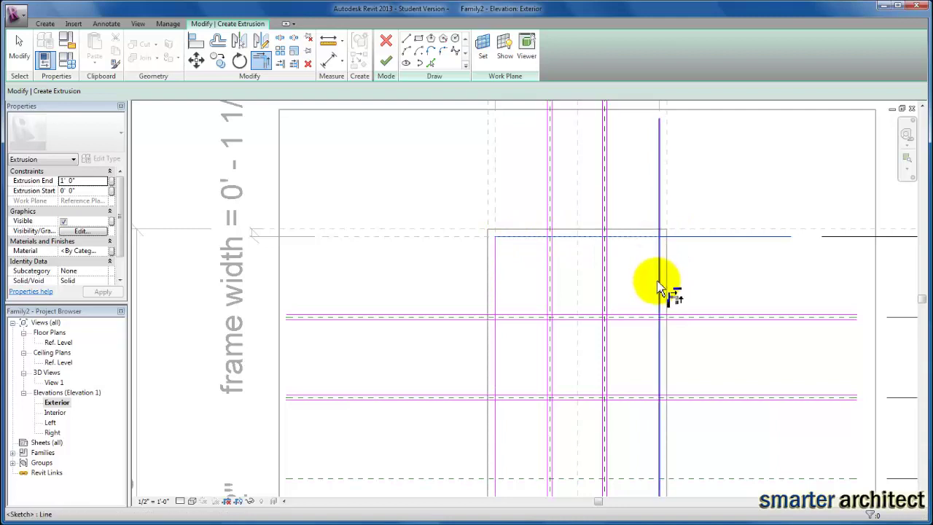
{"action": "left_click", "coordinate": [660, 286]}
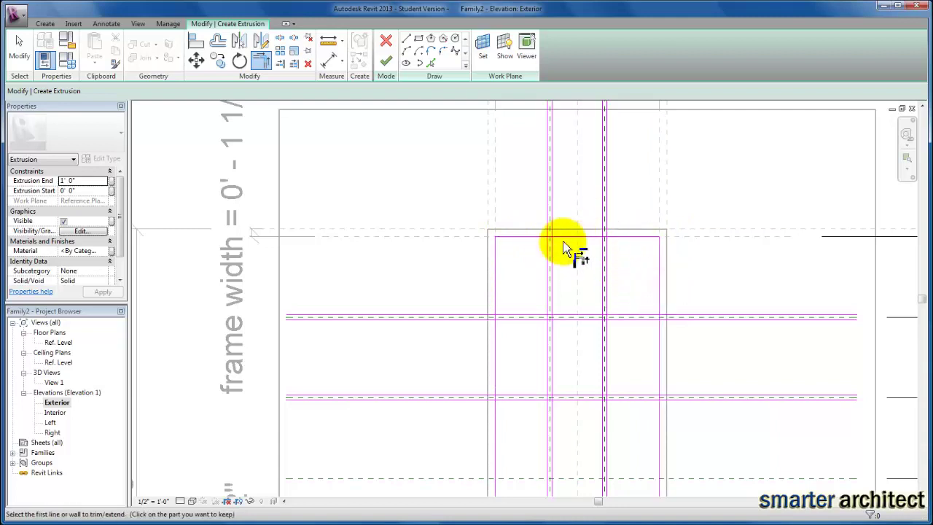
- Split the upper frame line and the line above the uppermost horizontal division plane at both vertical division planes
{"action": "scroll", "coordinate": [555, 261], "scroll_direction": "up", "scroll_amount": 2}
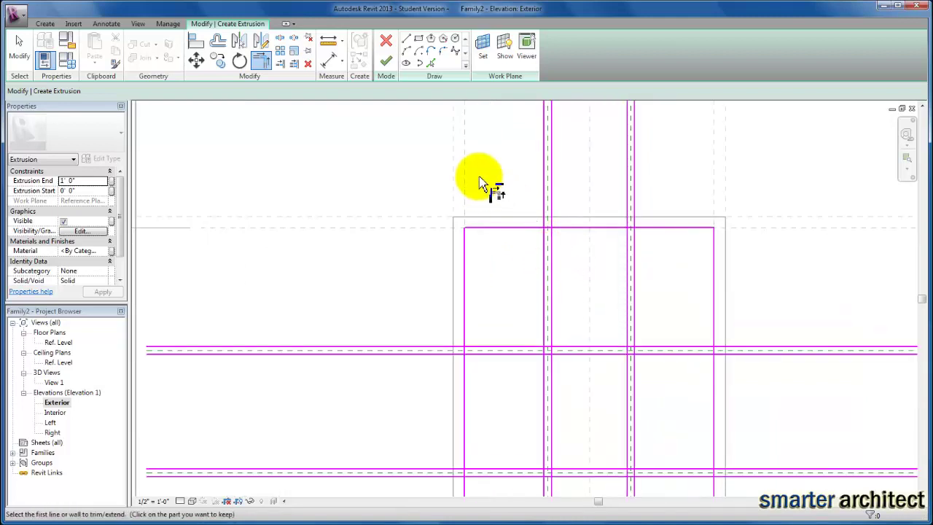
{"action": "left_click", "coordinate": [279, 38]}
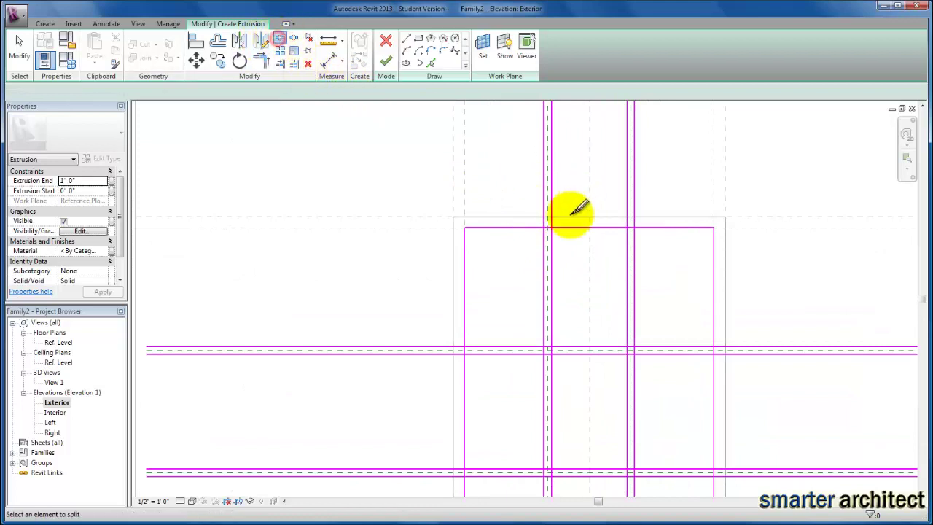
{"action": "left_click", "coordinate": [547, 227]}
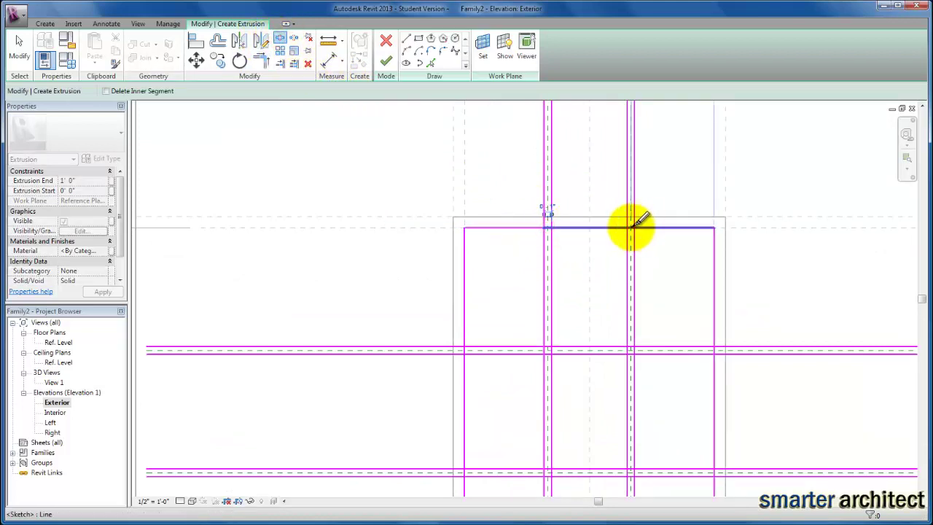
{"action": "left_click", "coordinate": [631, 227]}
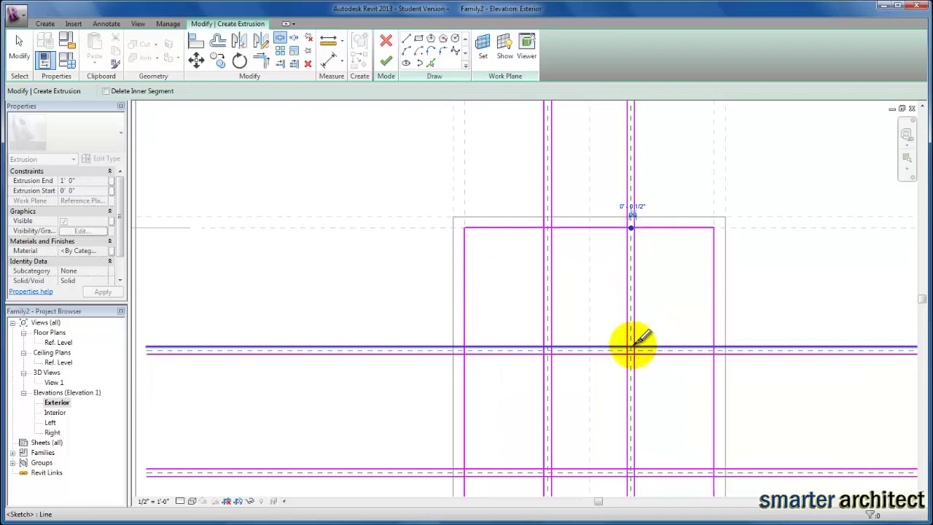
{"action": "scroll", "coordinate": [631, 347], "scroll_direction": "down", "scroll_amount": 2}
{"action": "left_click", "coordinate": [628, 350]}
{"action": "left_click", "coordinate": [520, 349]}
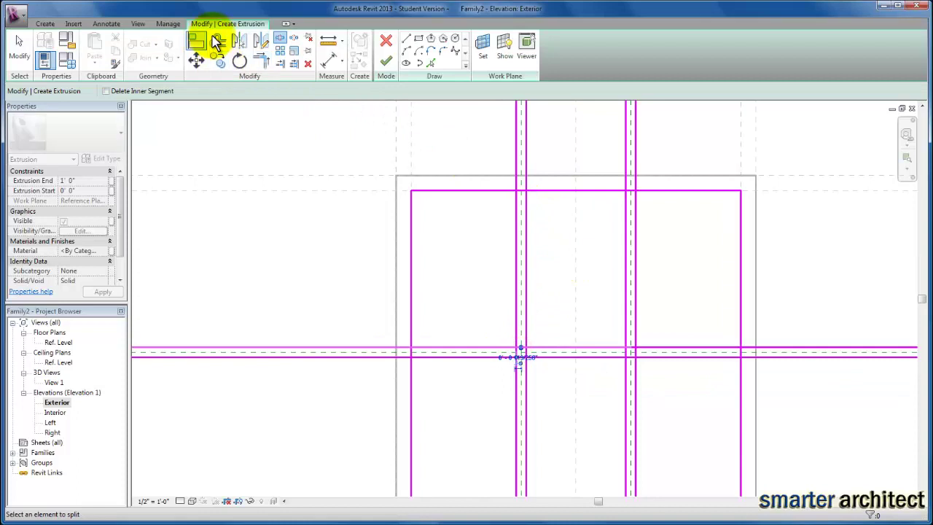
- Trim the split upper frame segments to the vertical division lines, forming the inner upper corners of three separate panes
{"action": "left_click", "coordinate": [259, 62]}
{"action": "key", "text": "Escape"}
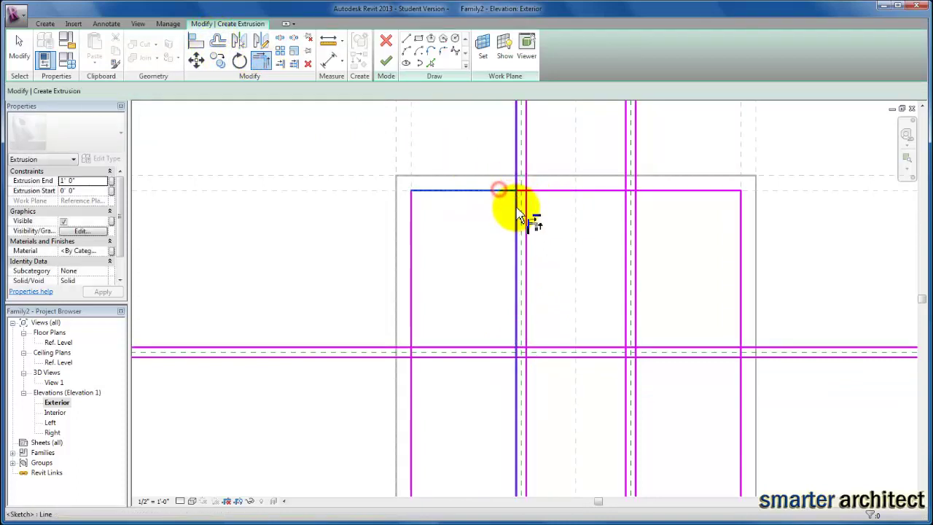
{"action": "left_click", "coordinate": [524, 202]}
{"action": "left_click", "coordinate": [537, 192]}
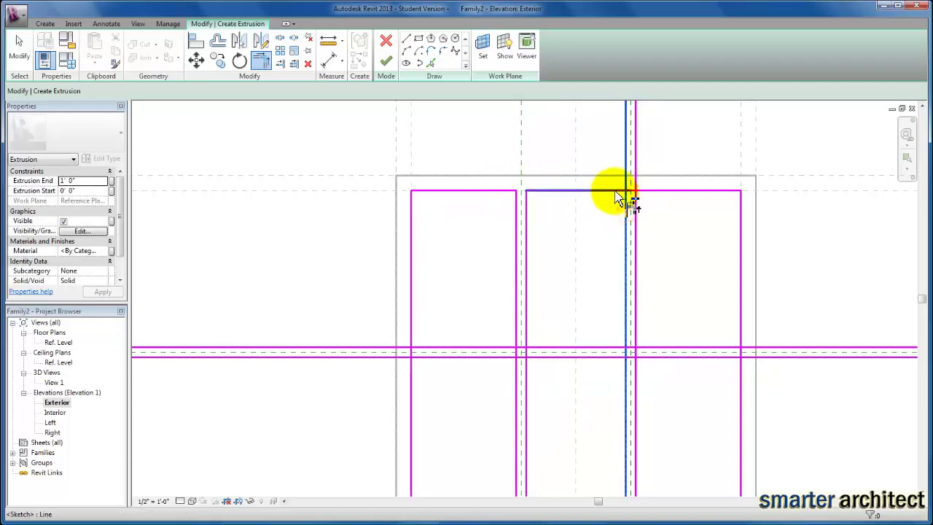
{"action": "left_click", "coordinate": [631, 206]}
{"action": "left_click", "coordinate": [646, 192]}
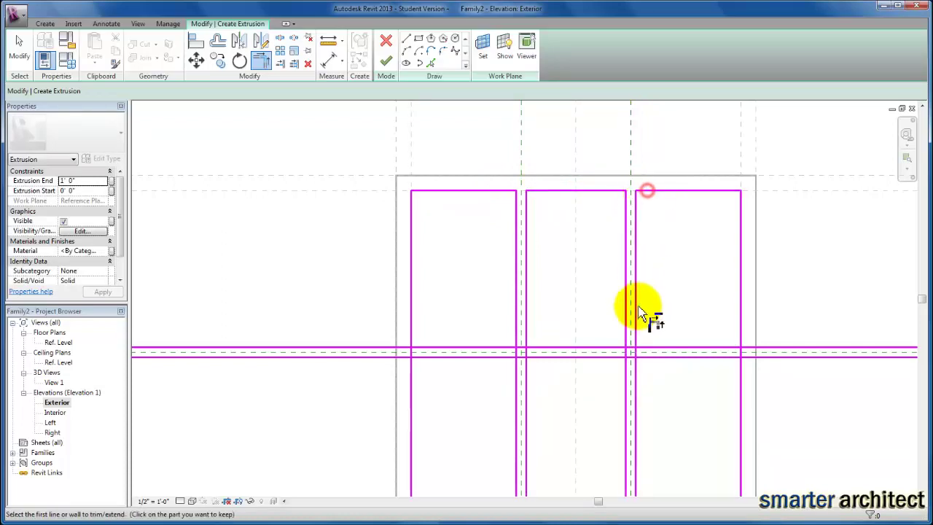
- Trim the lower-left corner of the upper right pane and both lower corners of the upper middle pane
{"action": "left_click", "coordinate": [635, 319]}
{"action": "left_click", "coordinate": [651, 349]}
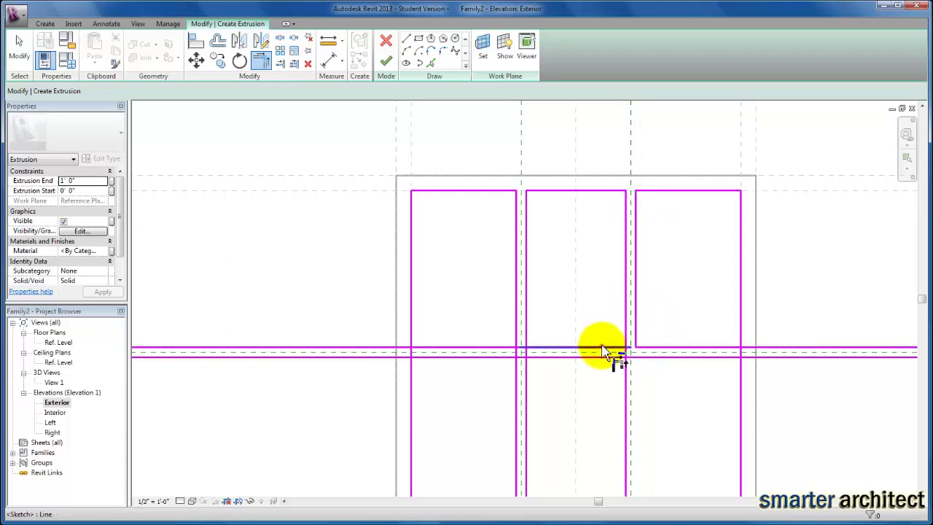
{"action": "left_click", "coordinate": [625, 336]}
{"action": "left_click", "coordinate": [552, 349]}
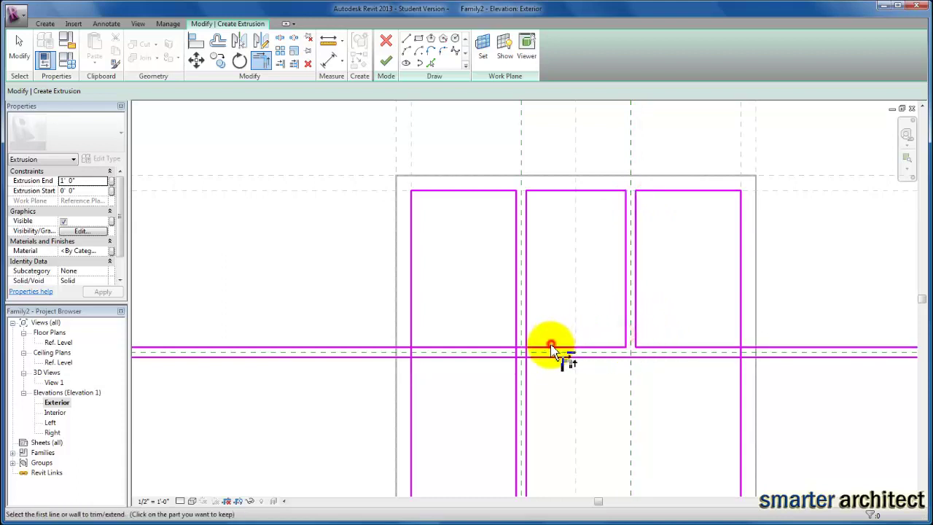
{"action": "left_click", "coordinate": [526, 334]}
- Trim both lower corners of the upper left pane and the lower-right corner of the upper right pane
{"action": "left_click", "coordinate": [496, 349]}
{"action": "left_click", "coordinate": [495, 349]}
{"action": "left_click", "coordinate": [516, 337]}
{"action": "left_click", "coordinate": [424, 349]}
{"action": "left_click", "coordinate": [411, 342]}
{"action": "scroll", "coordinate": [558, 345], "scroll_direction": "down", "scroll_amount": 3}
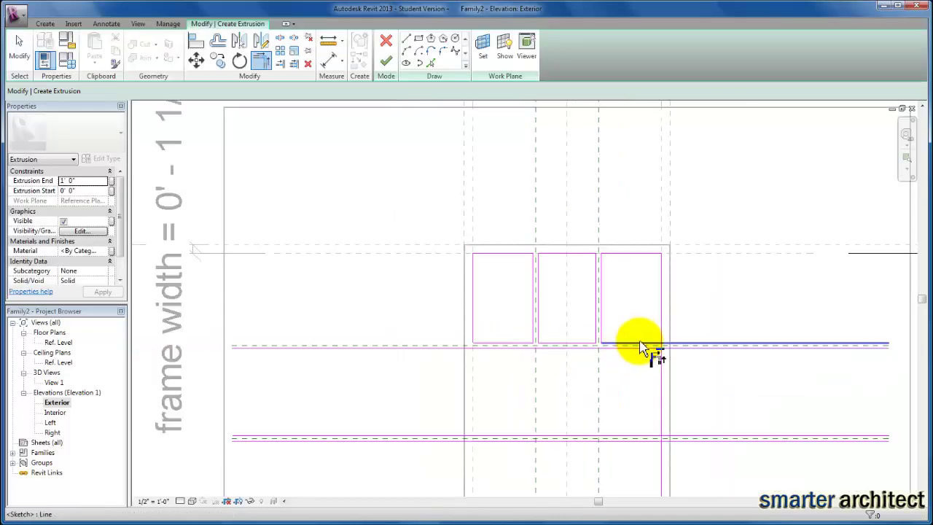
{"action": "left_click", "coordinate": [641, 345]}
{"action": "left_click", "coordinate": [662, 334]}
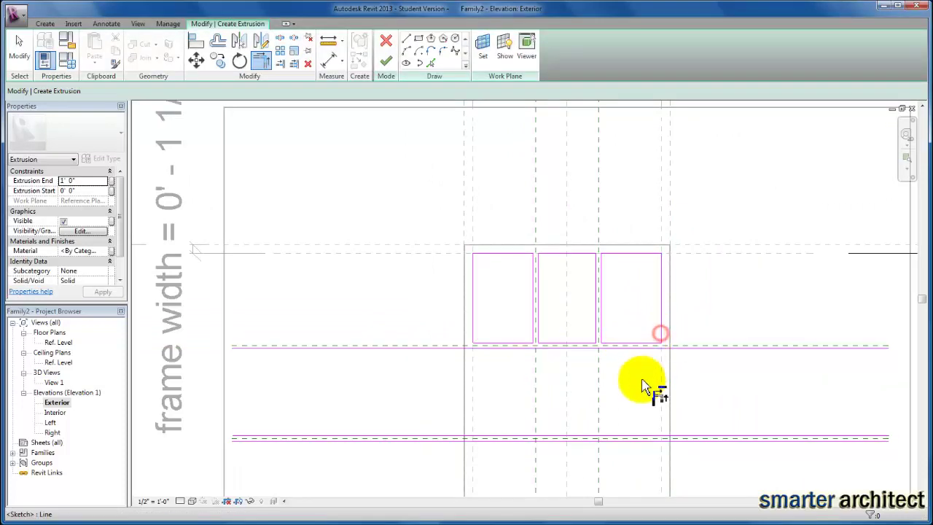
- Draw the two vertical side lines of the second row's right pane, between the two uppermost horizontal divisions
{"action": "scroll", "coordinate": [638, 405], "scroll_direction": "up", "scroll_amount": 2}
{"action": "middle_click_drag", "start_coordinate": [635, 412], "coordinate": [641, 306]}
{"action": "scroll", "coordinate": [641, 303], "scroll_direction": "down", "scroll_amount": 2}
{"action": "scroll", "coordinate": [639, 305], "scroll_direction": "up", "scroll_amount": 1}
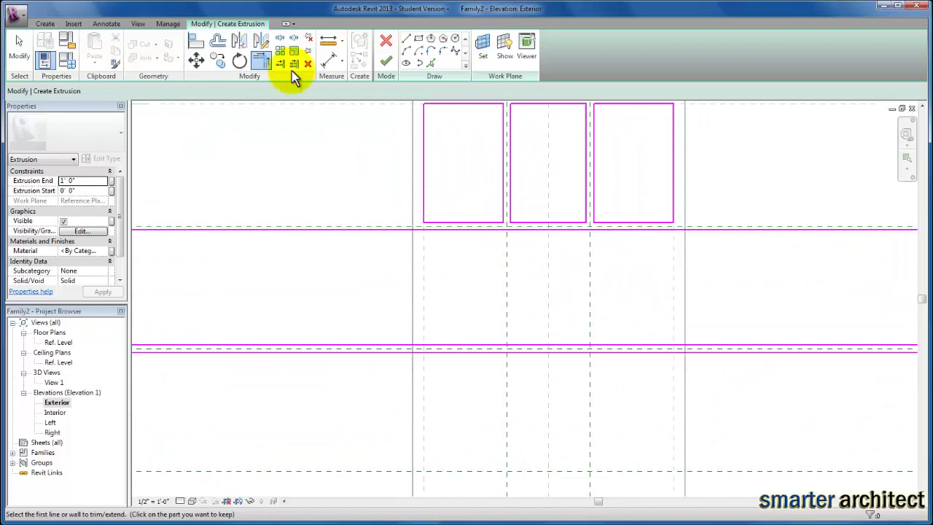
{"action": "left_click", "coordinate": [407, 41]}
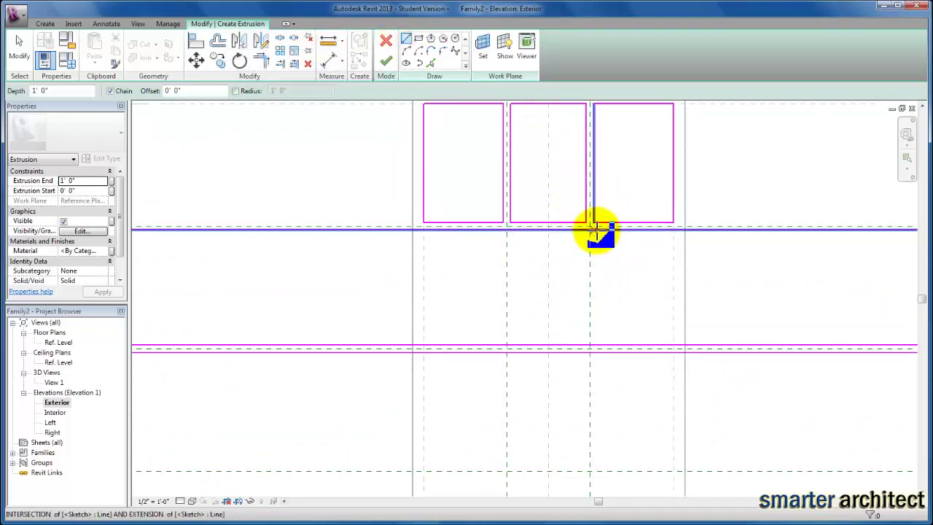
{"action": "left_click", "coordinate": [594, 231]}
{"action": "left_click", "coordinate": [595, 342]}
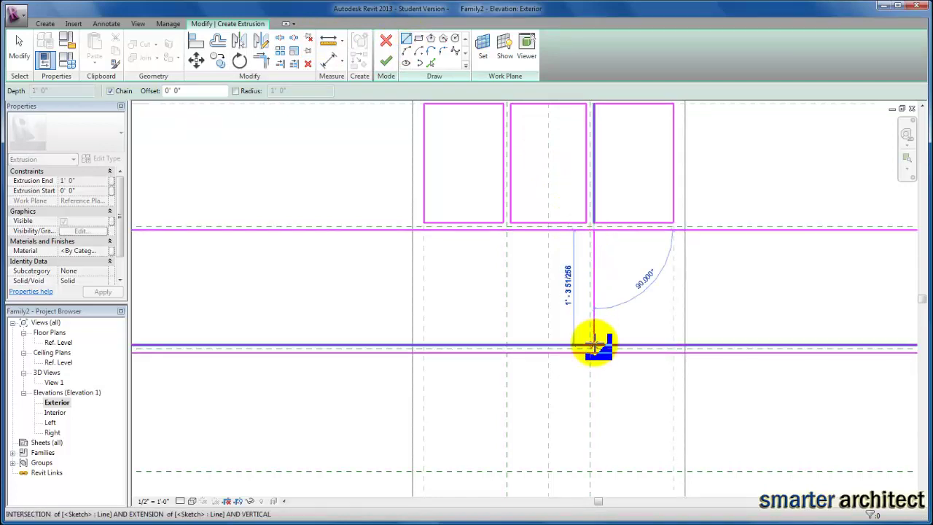
{"action": "key", "text": "Escape"}
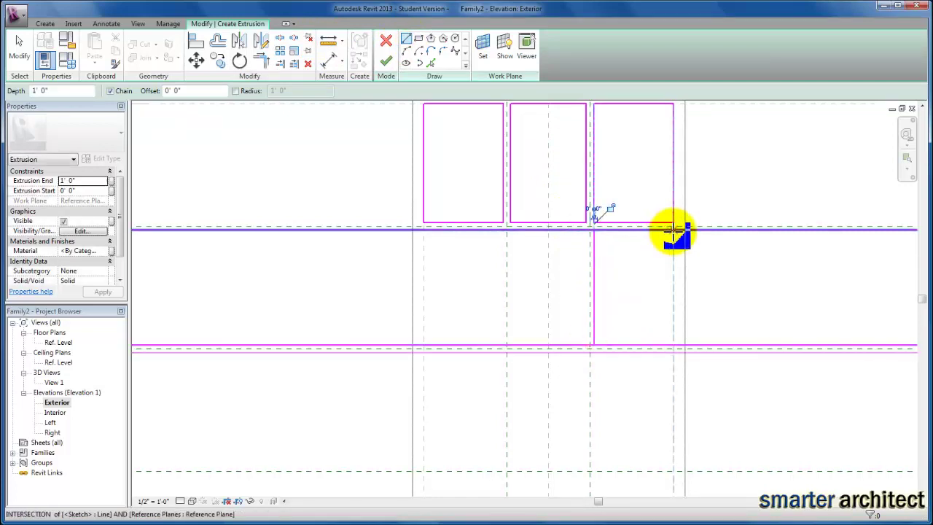
{"action": "left_click", "coordinate": [673, 231]}
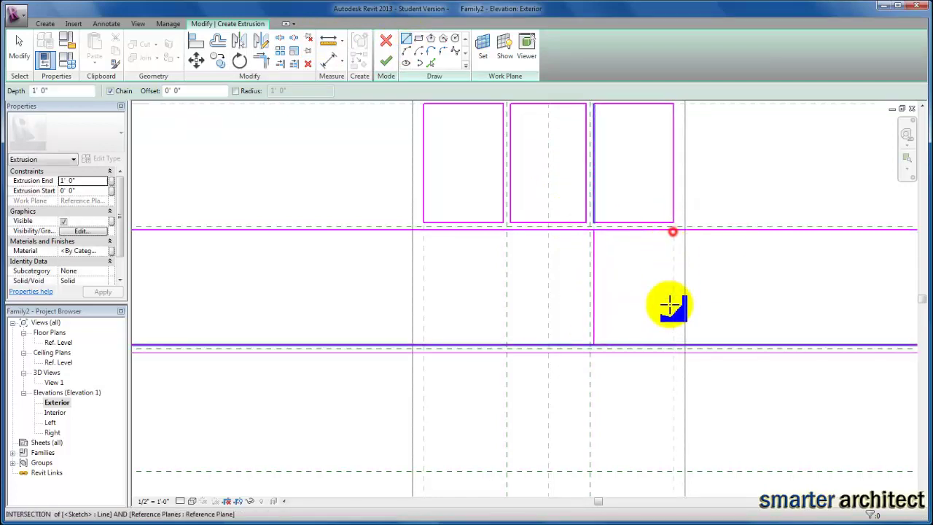
{"action": "left_click", "coordinate": [674, 344]}
{"action": "key", "text": "Escape"}
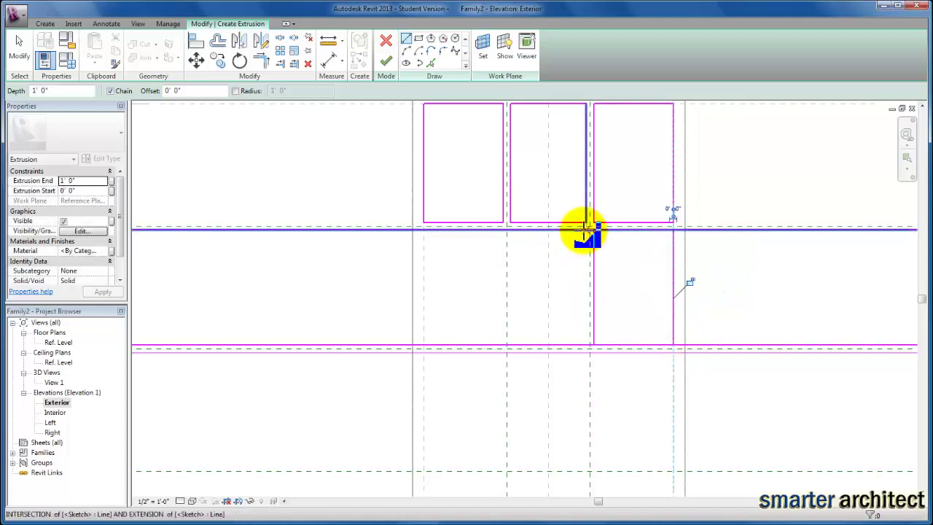
- Draw the two vertical side lines of the second row's middle pane, aligned with the middle pane above
{"action": "left_click", "coordinate": [587, 230]}
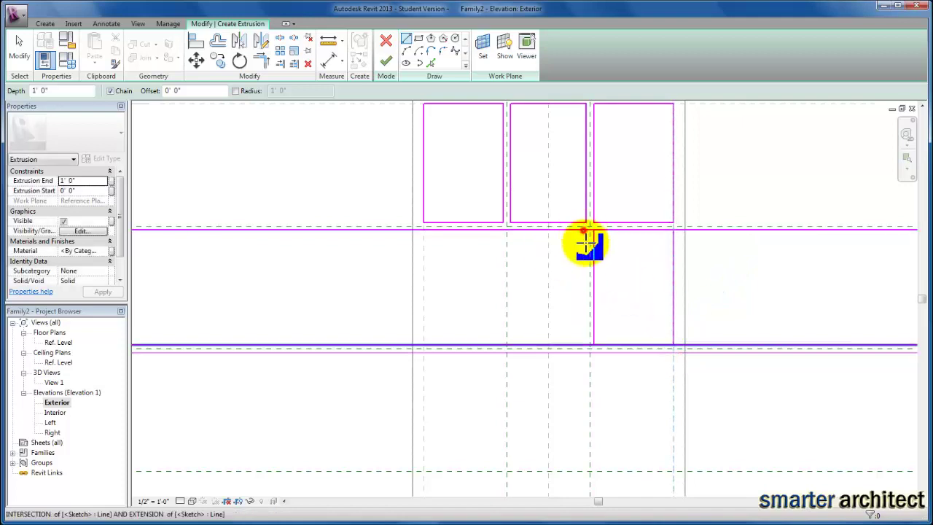
{"action": "left_click", "coordinate": [588, 343]}
{"action": "key", "text": "Escape"}
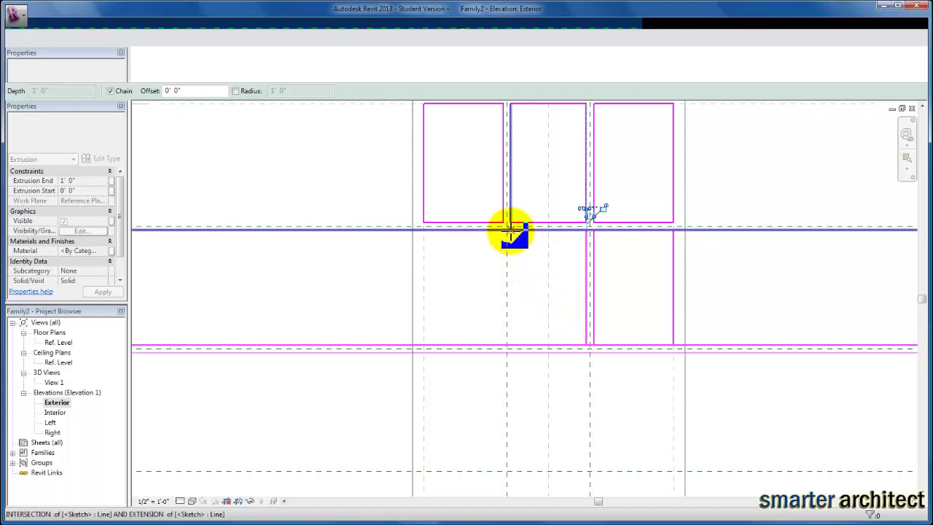
{"action": "left_click", "coordinate": [510, 230]}
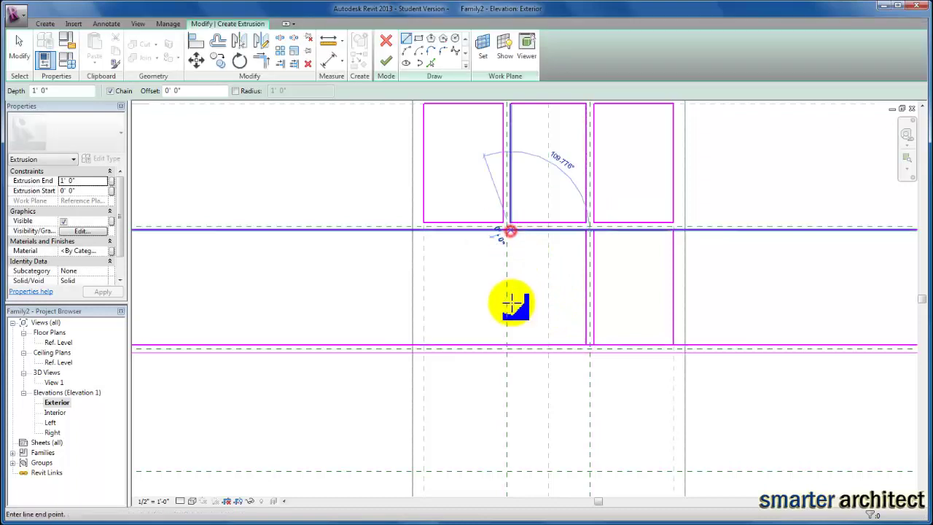
{"action": "left_click", "coordinate": [508, 344]}
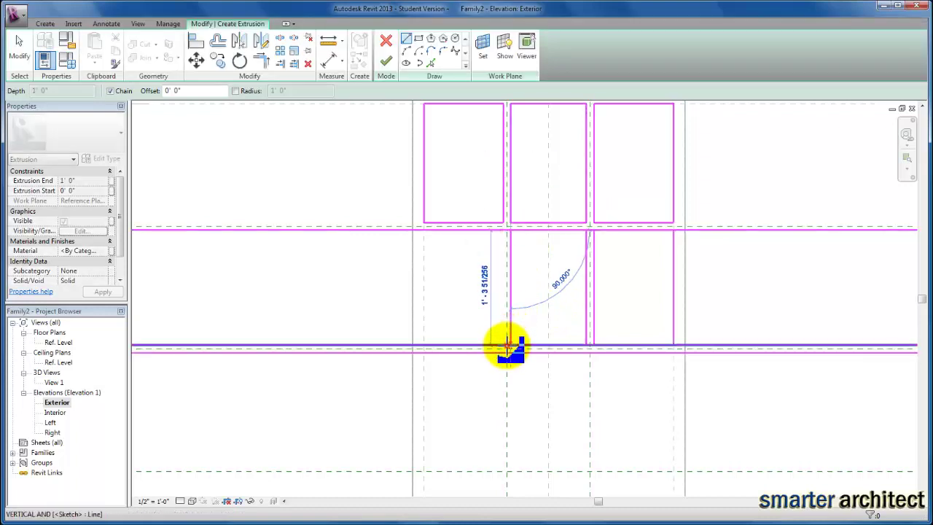
- Draw the two vertical side lines of the second row's left pane, aligned with the left pane above
{"action": "left_click", "coordinate": [501, 230]}
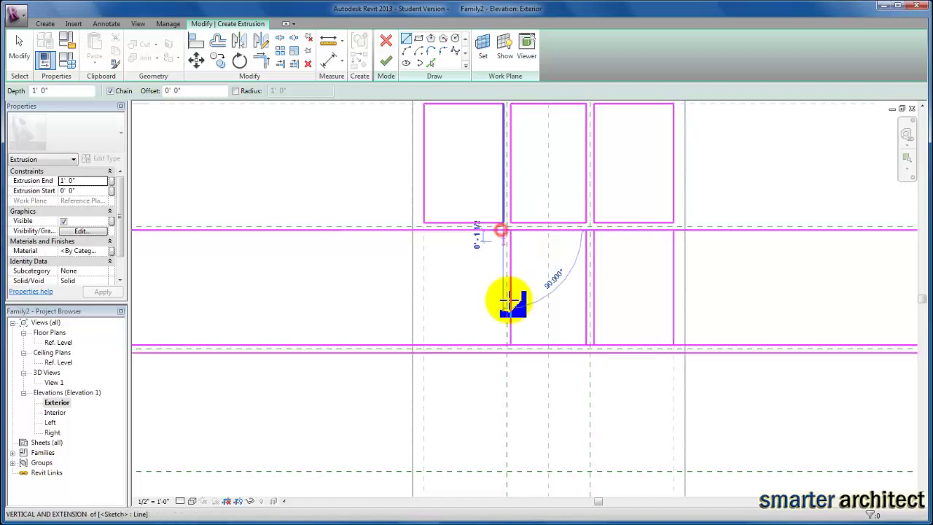
{"action": "left_click", "coordinate": [504, 344]}
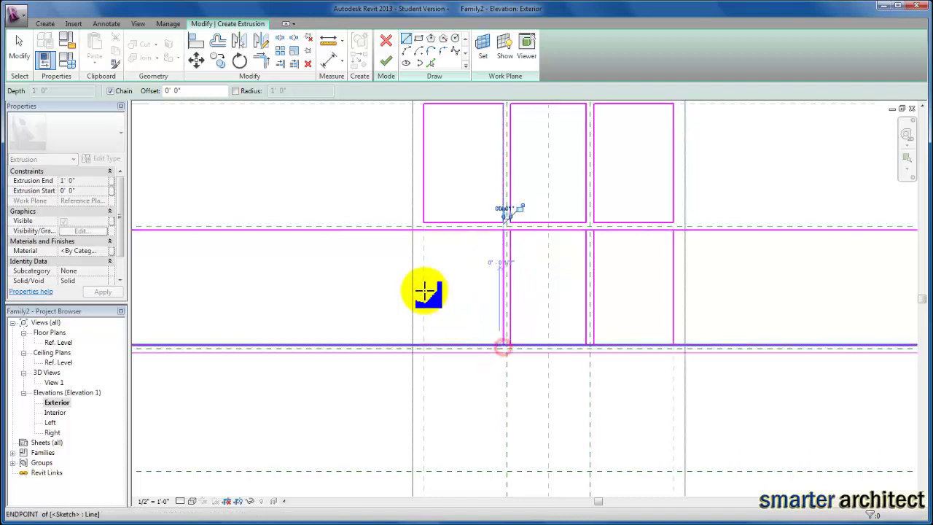
{"action": "left_click", "coordinate": [425, 230]}
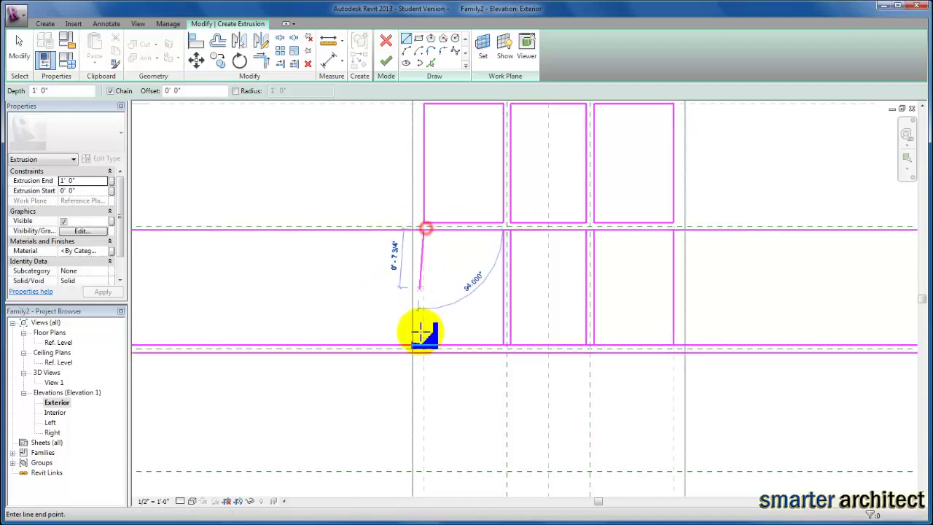
{"action": "left_click", "coordinate": [424, 344]}
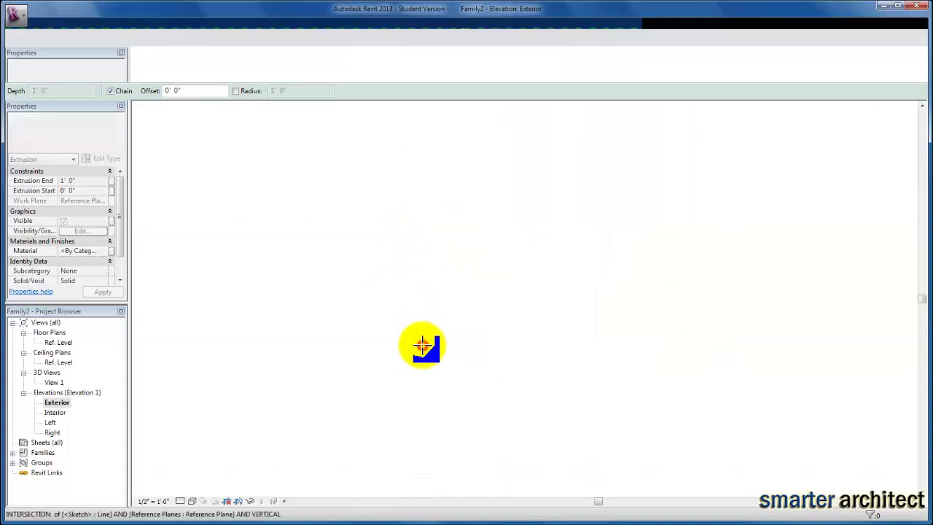
{"action": "key", "text": "Escape"}
{"action": "key", "text": "Escape"}
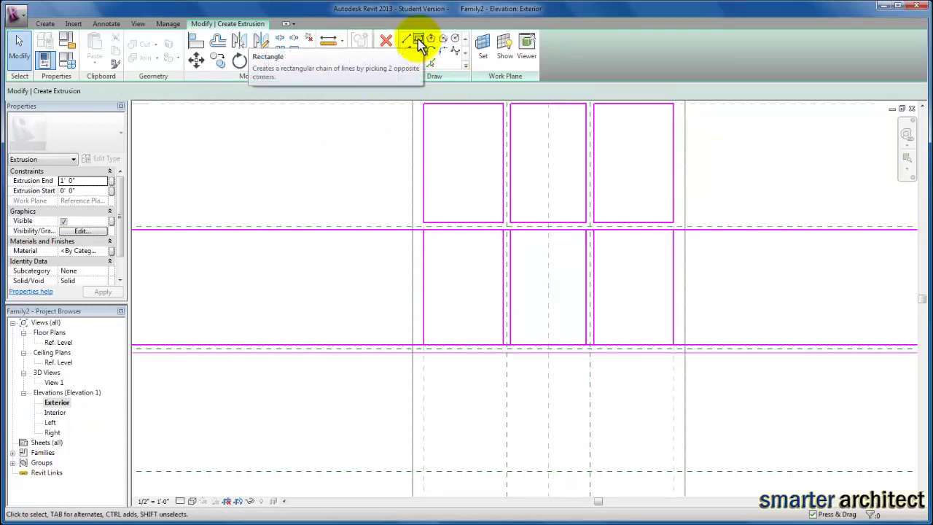
- Trim the four outer corners of the second row, joining its outermost vertical lines to the horizontal lines above and below
{"action": "left_click", "coordinate": [259, 61]}
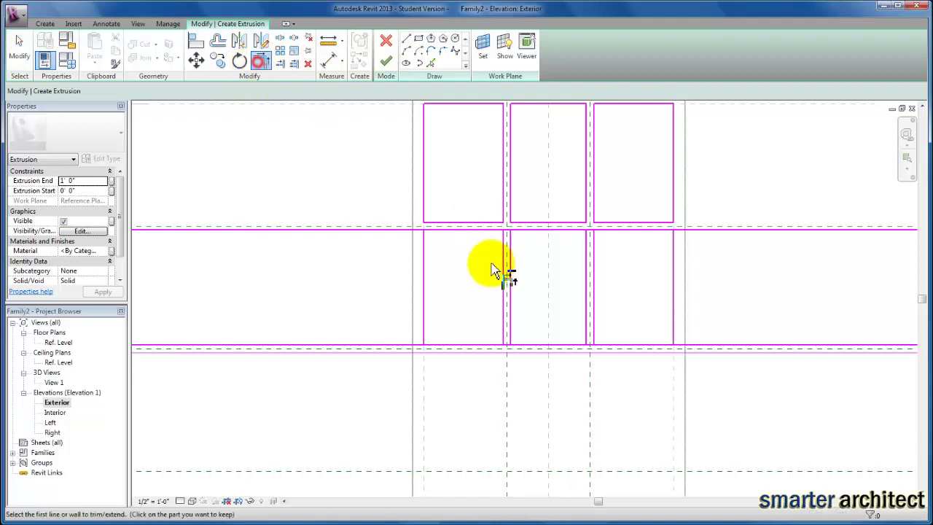
{"action": "left_click", "coordinate": [425, 260]}
{"action": "left_click", "coordinate": [439, 231]}
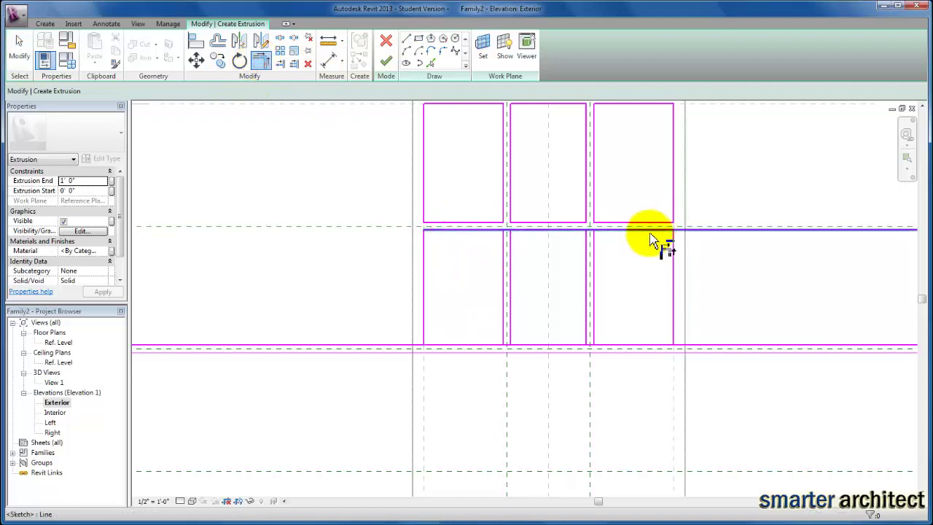
{"action": "left_click", "coordinate": [650, 232]}
{"action": "left_click", "coordinate": [673, 256]}
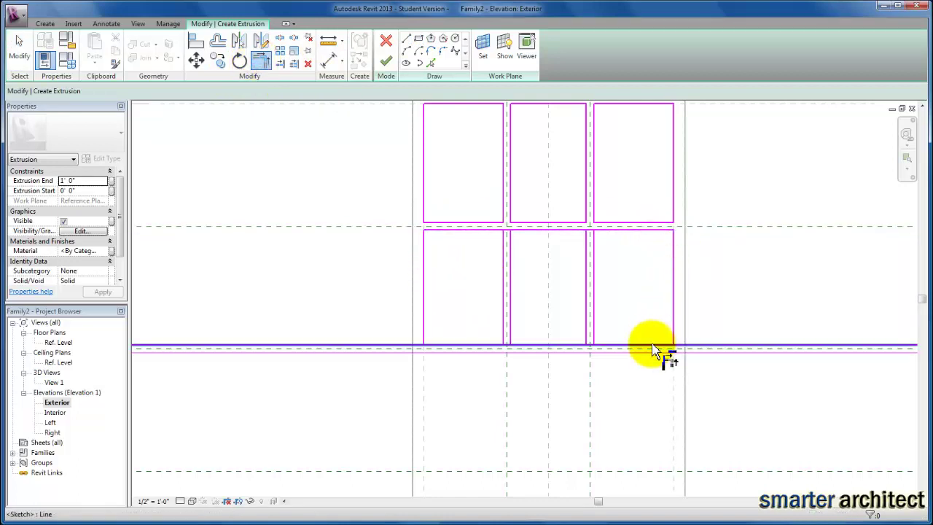
{"action": "left_click", "coordinate": [650, 344]}
{"action": "left_click", "coordinate": [672, 336]}
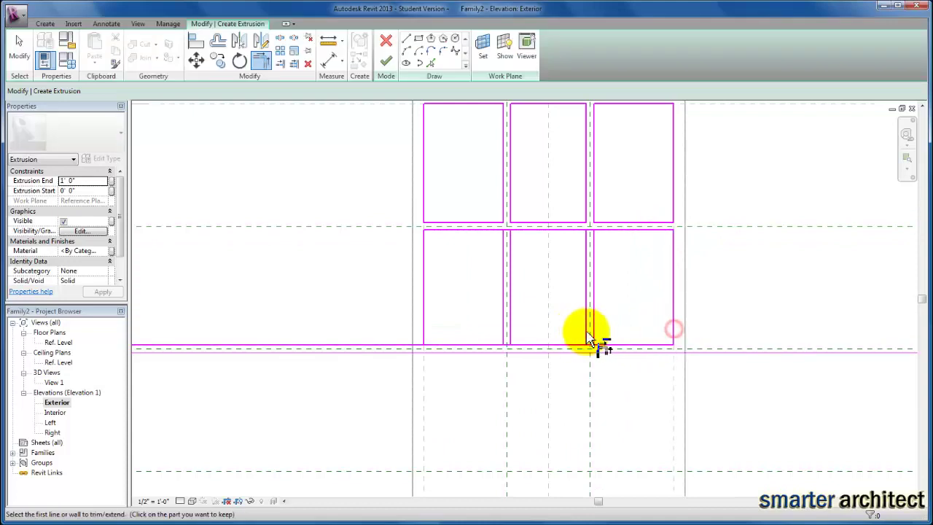
{"action": "left_click", "coordinate": [425, 339]}
{"action": "left_click", "coordinate": [432, 345]}
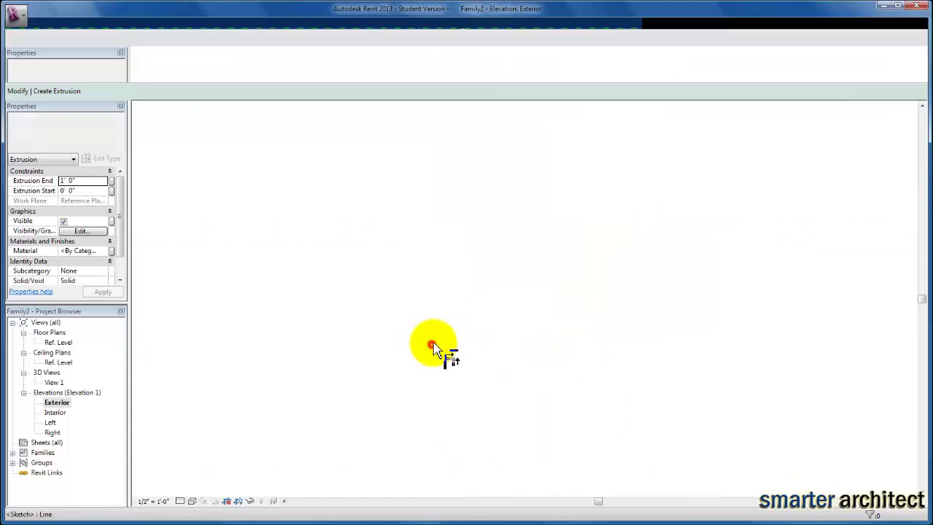
- Split the second row's upper and lower horizontal lines at both interior vertical reference planes
{"action": "scroll", "coordinate": [459, 302], "scroll_direction": "down", "scroll_amount": 1}
{"action": "scroll", "coordinate": [459, 303], "scroll_direction": "up", "scroll_amount": 2}
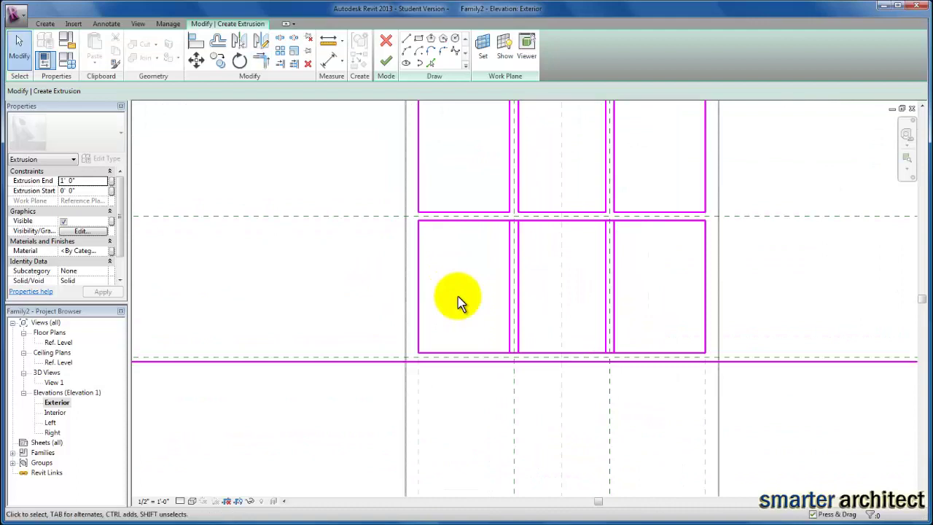
{"action": "left_click", "coordinate": [281, 41]}
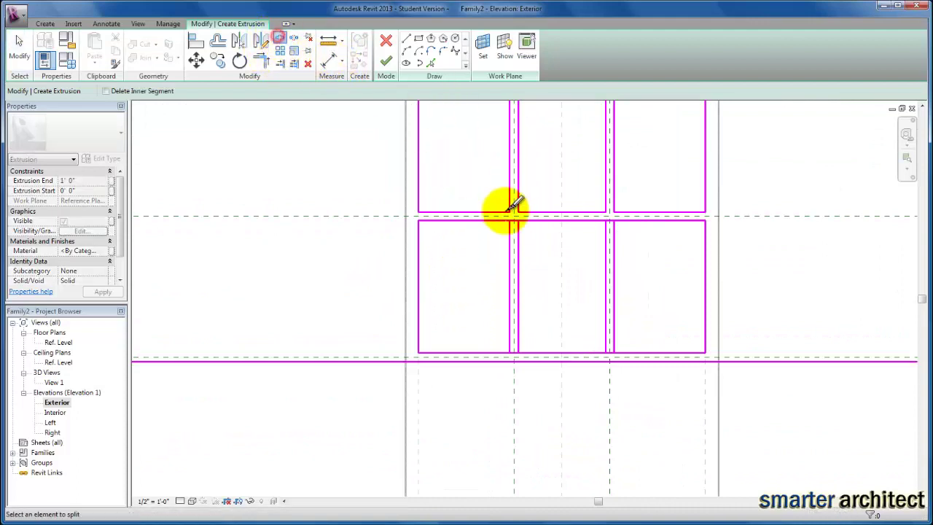
{"action": "left_click", "coordinate": [515, 216]}
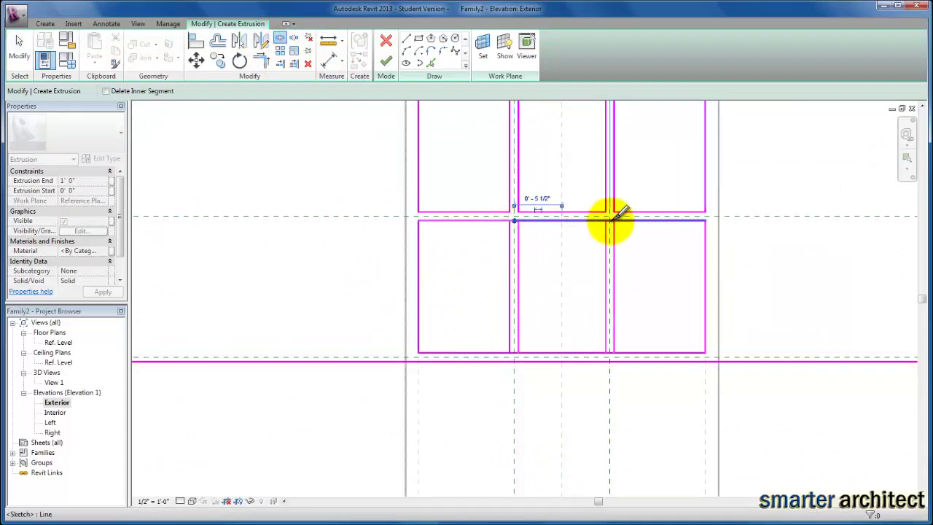
{"action": "left_click", "coordinate": [611, 218]}
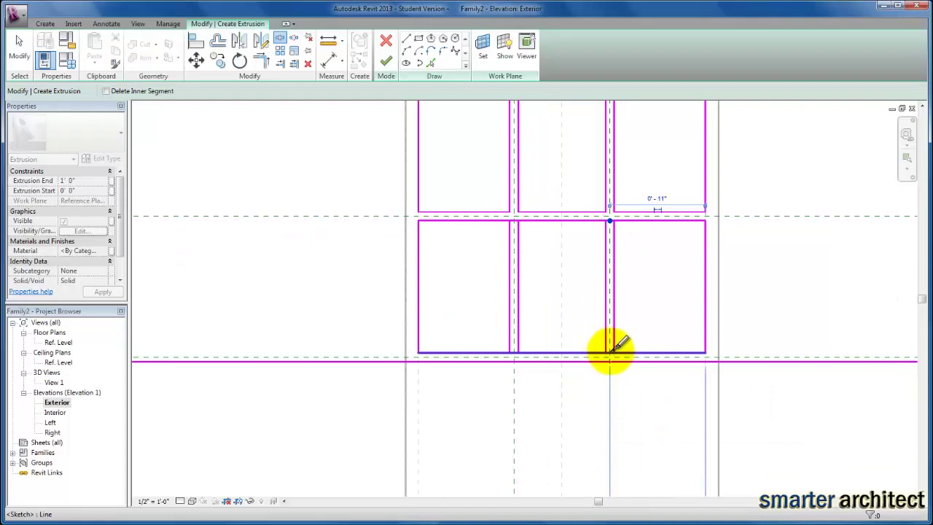
{"action": "left_click", "coordinate": [610, 352]}
{"action": "left_click", "coordinate": [514, 352]}
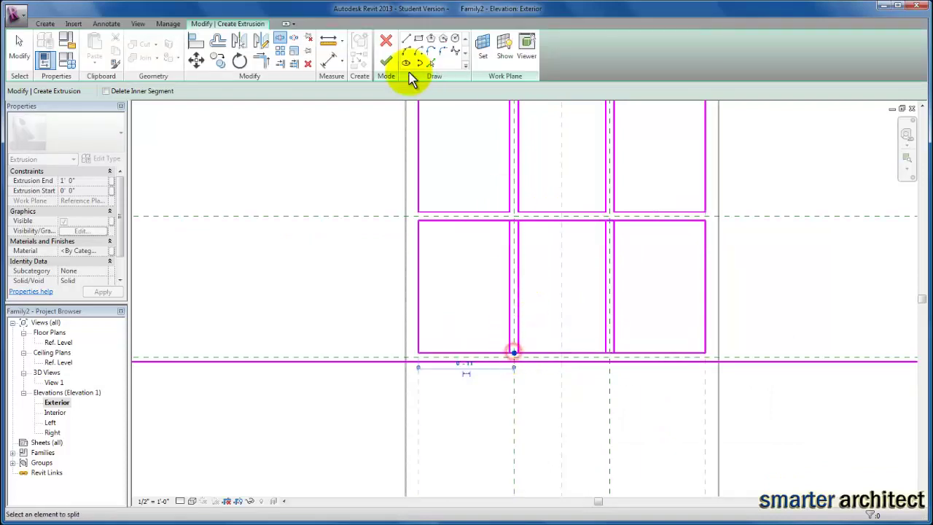
- Trim the inner upper corners of the second row's panes to separate them along the top edge
{"action": "left_click", "coordinate": [261, 61]}
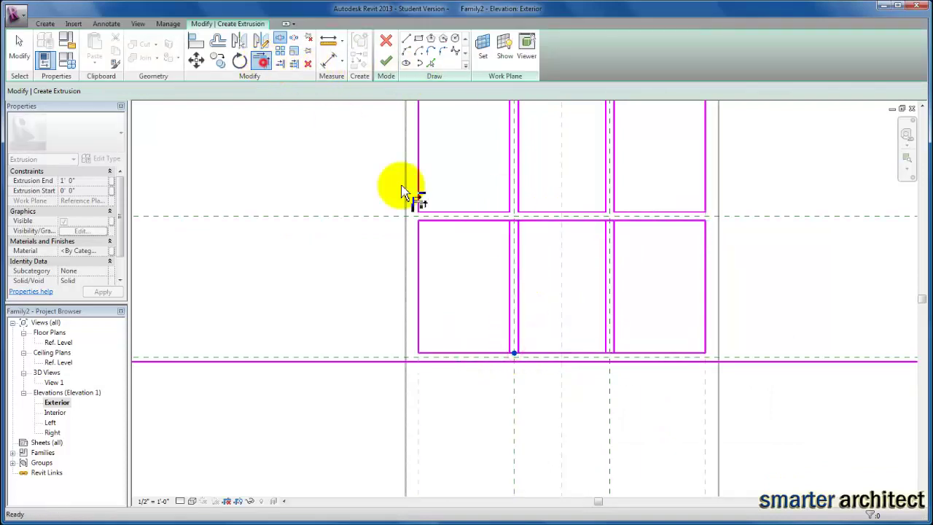
{"action": "left_click", "coordinate": [486, 221]}
{"action": "left_click", "coordinate": [510, 252]}
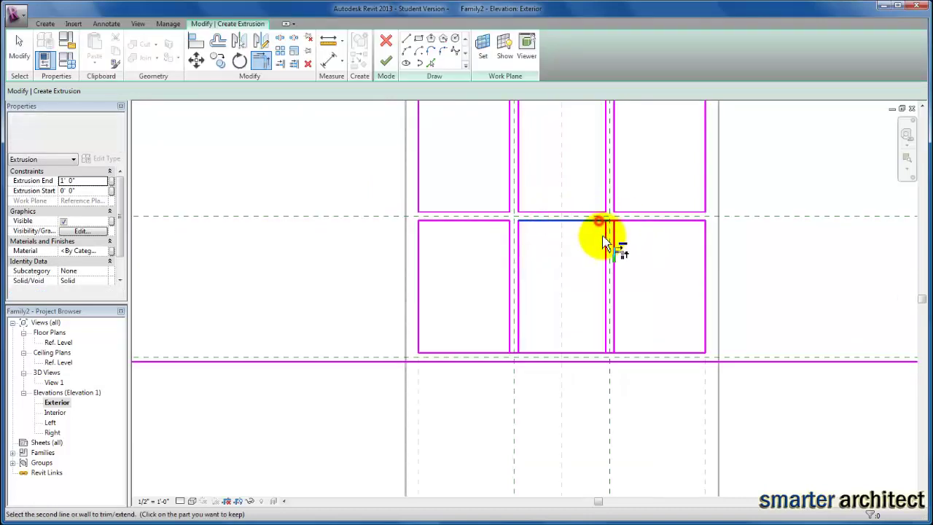
{"action": "left_click", "coordinate": [630, 224]}
{"action": "left_click", "coordinate": [612, 243]}
- Trim the inner lower corners of the second row's panes to close them as separate rectangles
{"action": "left_click", "coordinate": [637, 356]}
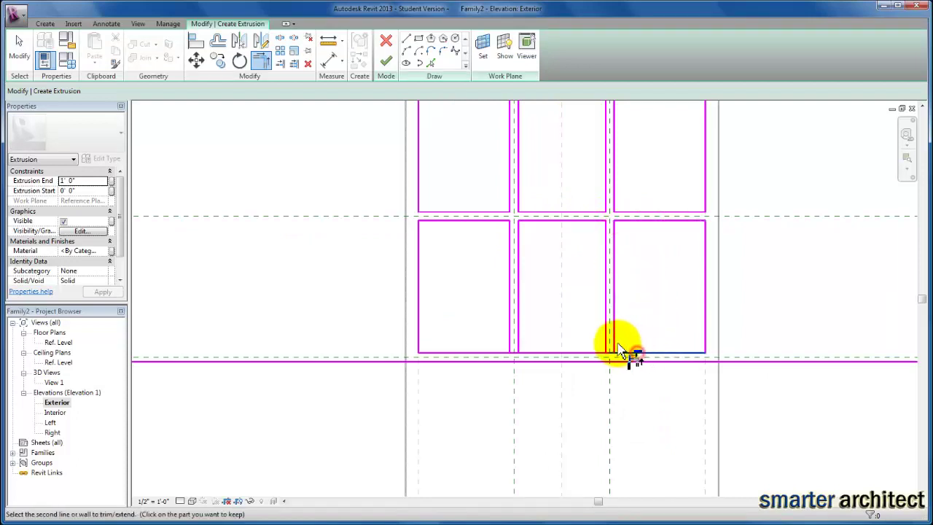
{"action": "left_click", "coordinate": [615, 343]}
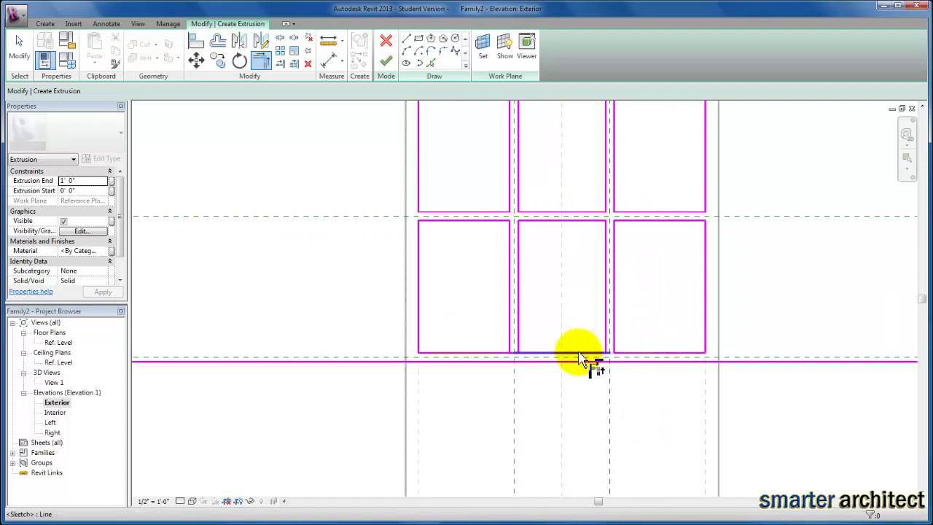
{"action": "left_click", "coordinate": [580, 353]}
{"action": "left_click", "coordinate": [604, 332]}
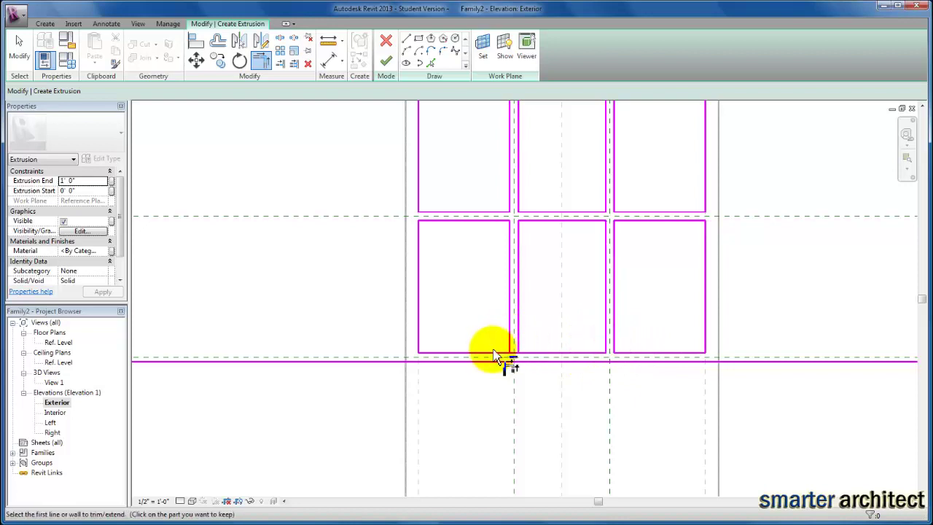
{"action": "left_click", "coordinate": [492, 352]}
{"action": "left_click", "coordinate": [512, 341]}
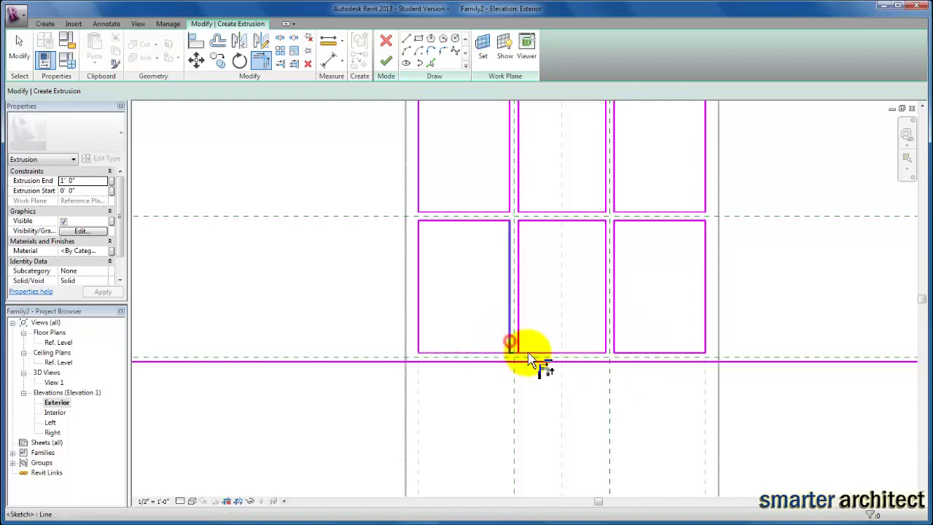
{"action": "left_click", "coordinate": [518, 341]}
{"action": "scroll", "coordinate": [625, 341], "scroll_direction": "down", "scroll_amount": 2}
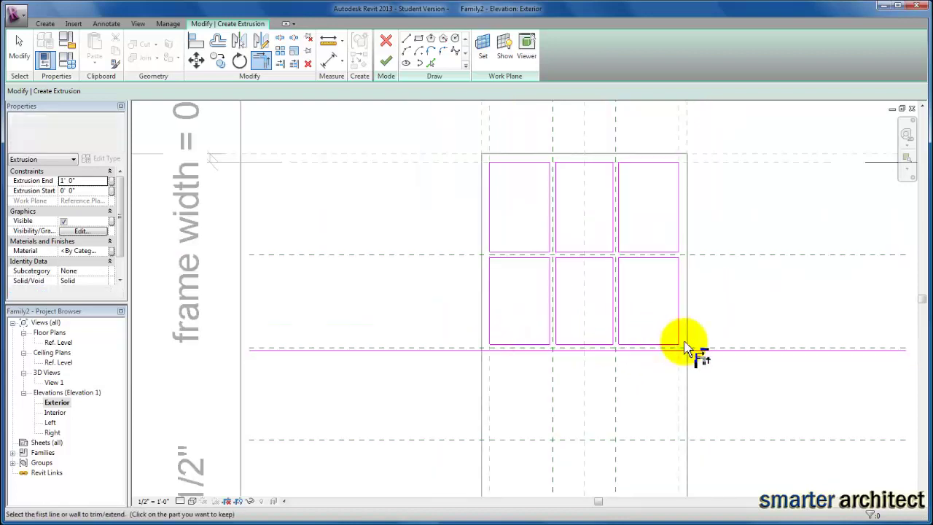
{"action": "key", "text": "Escape"}
- Delete the leftover full-width horizontal sketch line just below the second row of panes
{"action": "left_click", "coordinate": [731, 350]}
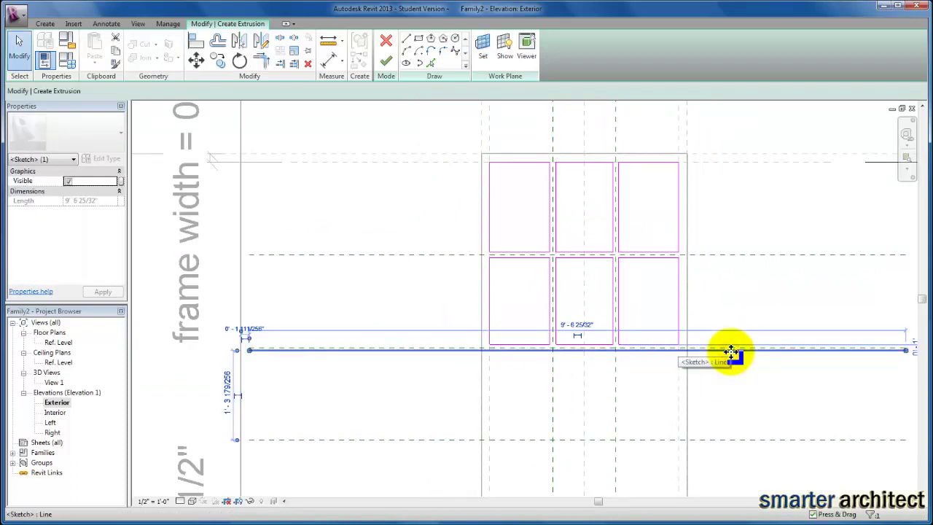
{"action": "scroll", "coordinate": [707, 347], "scroll_direction": "down", "scroll_amount": 2}
{"action": "scroll", "coordinate": [732, 383], "scroll_direction": "up", "scroll_amount": 2}
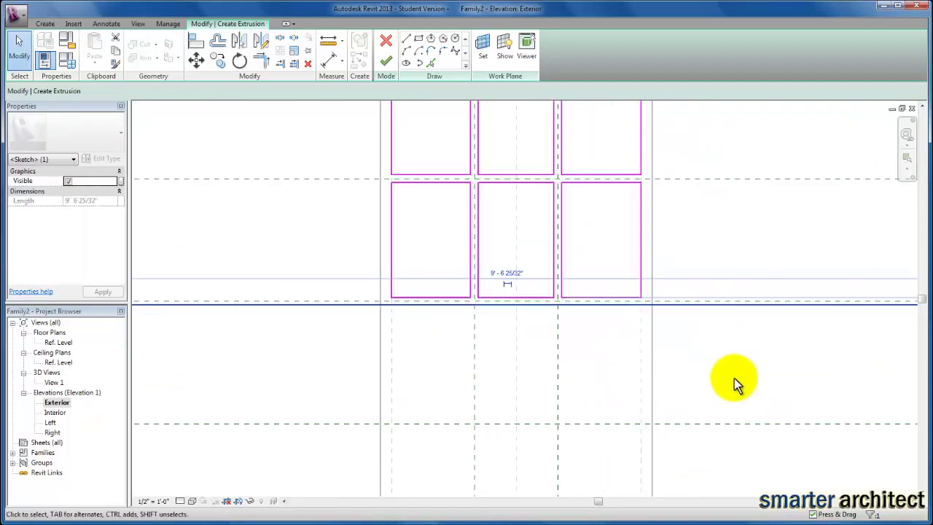
{"action": "left_click", "coordinate": [720, 354]}
{"action": "scroll", "coordinate": [696, 306], "scroll_direction": "down", "scroll_amount": 3}
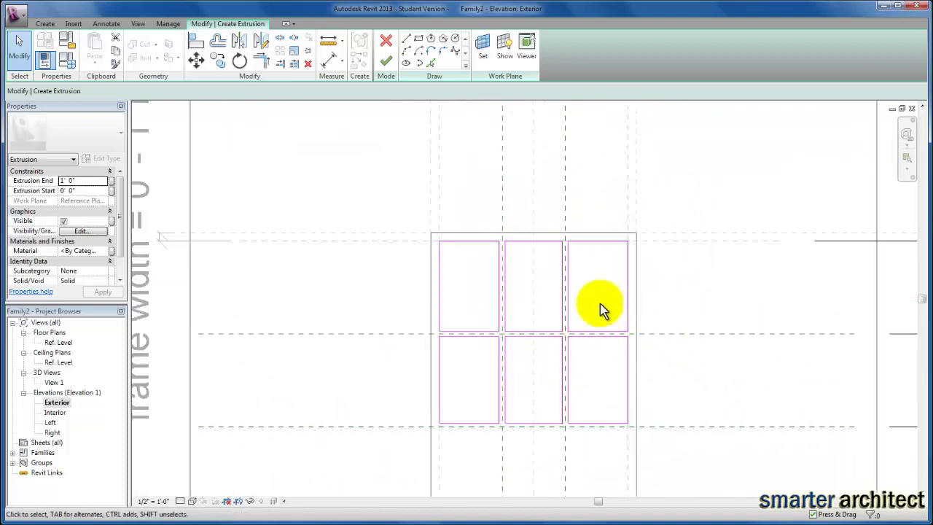
{"action": "scroll", "coordinate": [554, 273], "scroll_direction": "up", "scroll_amount": 1}
{"action": "scroll", "coordinate": [535, 266], "scroll_direction": "down", "scroll_amount": 1}
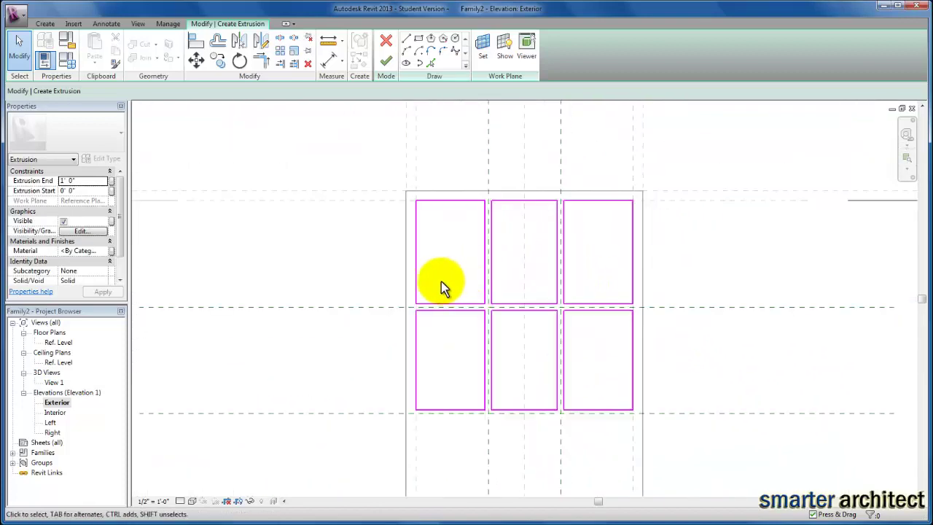
{"action": "scroll", "coordinate": [376, 312], "scroll_direction": "up", "scroll_amount": 1}
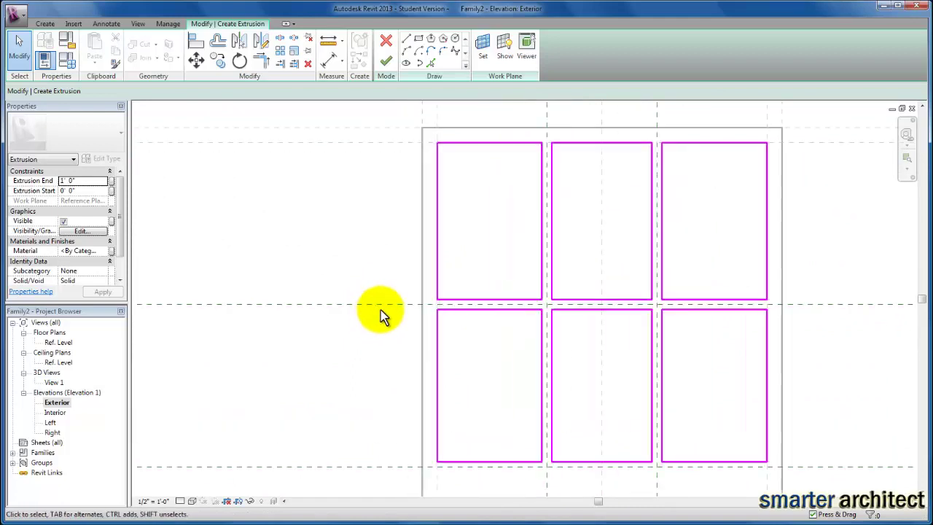
{"action": "scroll", "coordinate": [397, 304], "scroll_direction": "up", "scroll_amount": 1}
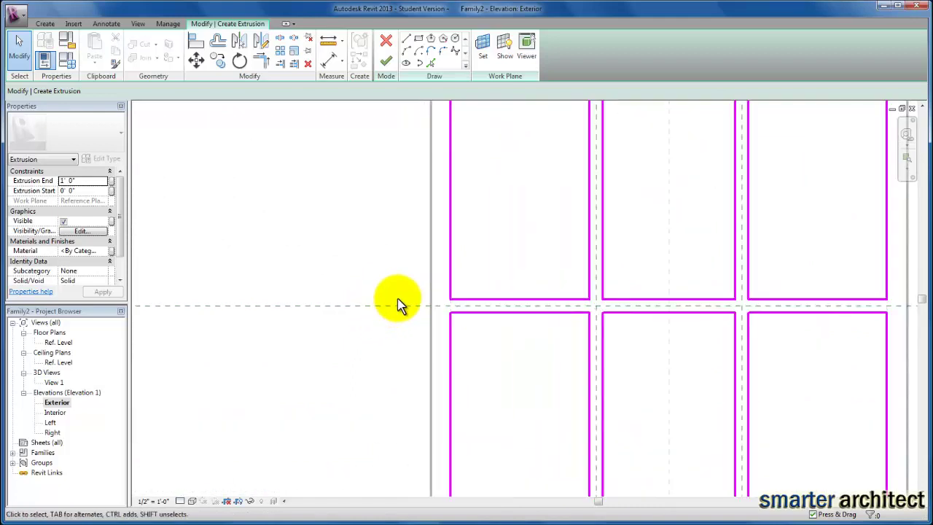
{"action": "left_click_drag", "start_coordinate": [400, 310], "coordinate": [669, 418]}
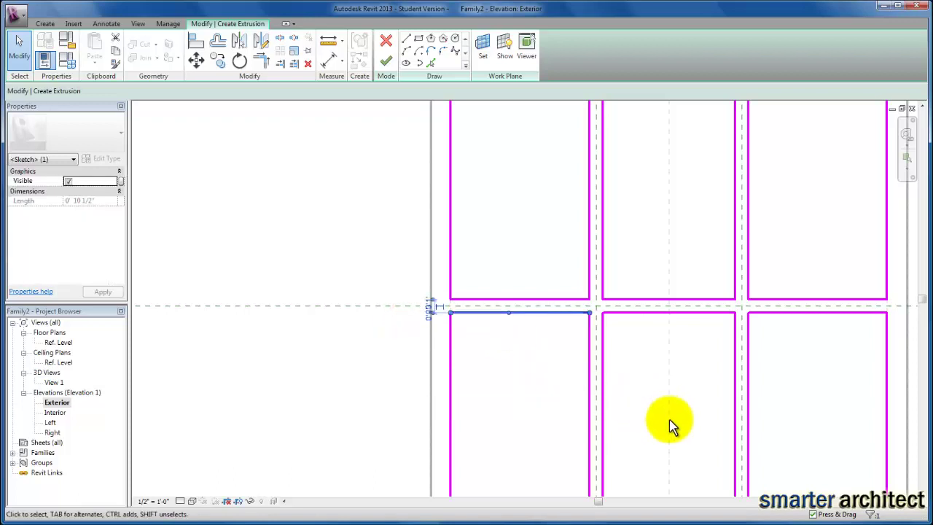
{"action": "scroll", "coordinate": [669, 418], "scroll_direction": "down", "scroll_amount": 2}
{"action": "middle_click_drag", "start_coordinate": [662, 423], "coordinate": [631, 384]}
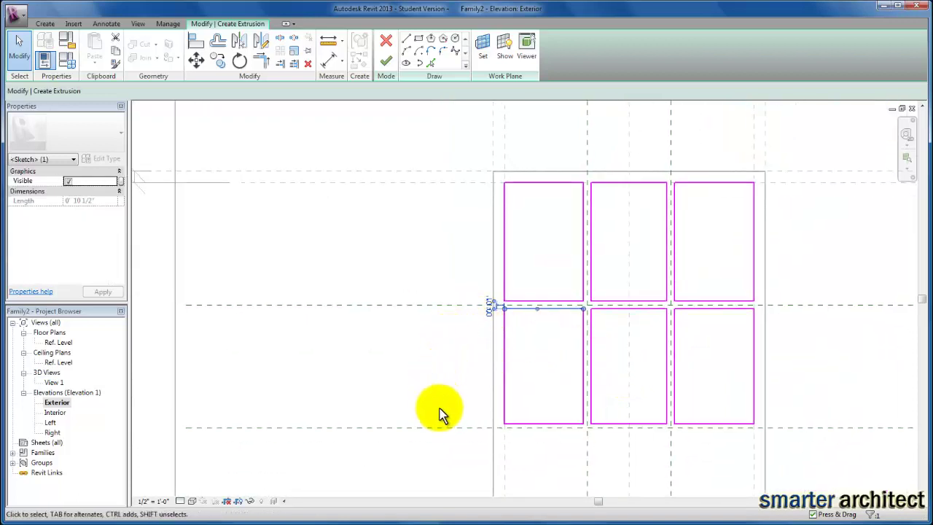
- Select all twelve sketch lines of the second row's three panes, adding the right pane's missing edges to the selection
{"action": "scroll", "coordinate": [441, 309], "scroll_direction": "up", "scroll_amount": 3}
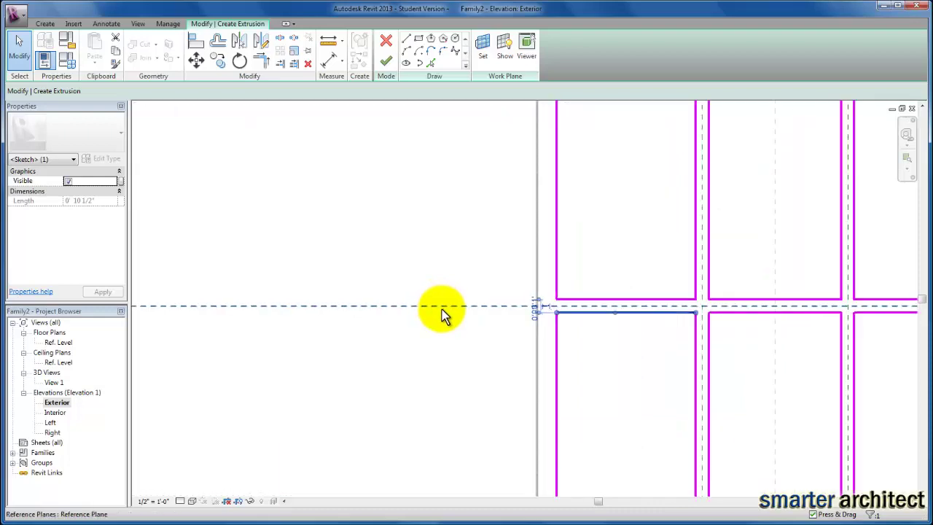
{"action": "mouse_move", "coordinate": [444, 311]}
{"action": "left_mouse_down"}
{"action": "mouse_move", "coordinate": [691, 459]}
{"action": "mouse_move", "coordinate": [915, 518]}
{"action": "left_mouse_up"}
{"action": "scroll", "coordinate": [780, 427], "scroll_direction": "down", "scroll_amount": 3}
{"action": "mouse_move", "coordinate": [781, 427]}
{"action": "middle_mouse_down"}
{"action": "mouse_move", "coordinate": [658, 374]}
{"action": "mouse_move", "coordinate": [681, 361]}
{"action": "middle_mouse_up"}
{"action": "scroll", "coordinate": [680, 361], "scroll_direction": "up", "scroll_amount": 2}
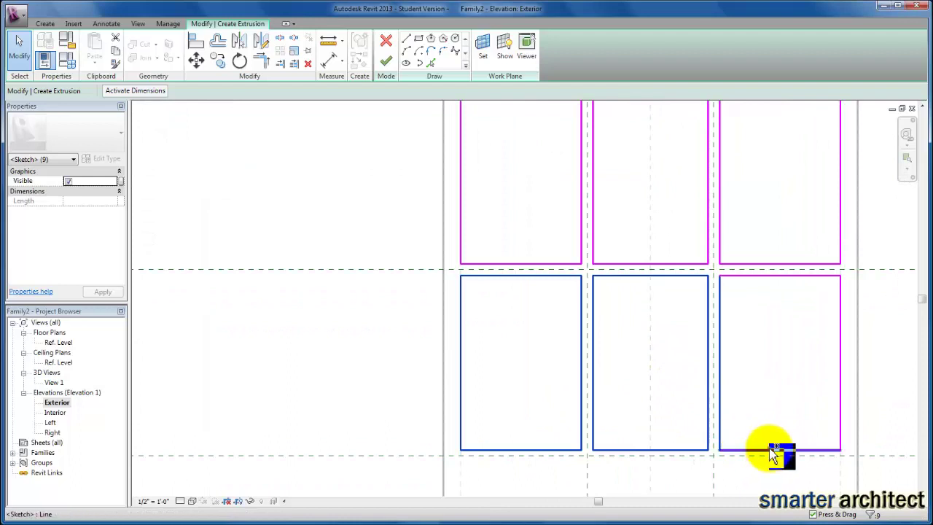
{"action": "left_click", "coordinate": [771, 449], "text": "ctrl"}
{"action": "left_click", "coordinate": [840, 405], "text": "ctrl"}
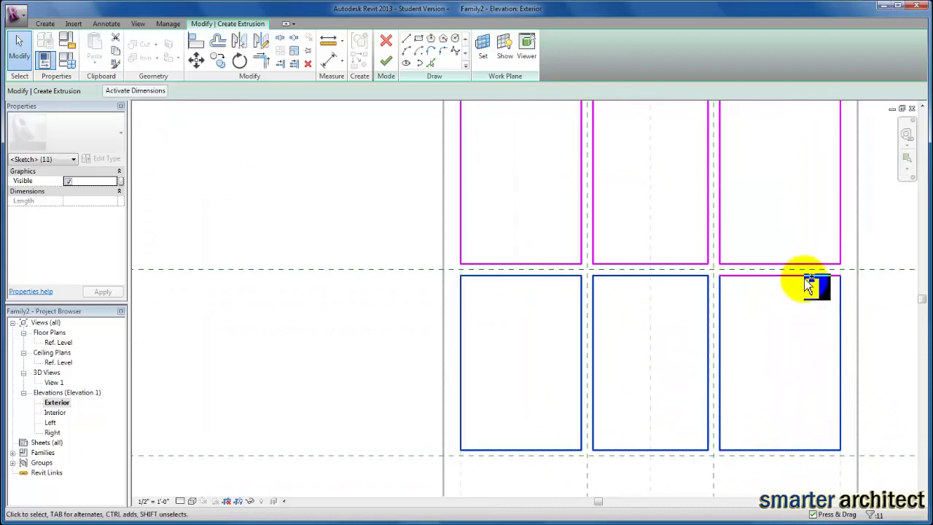
{"action": "left_click", "coordinate": [804, 277], "text": "ctrl"}
- Copy the second row's panes down one reference plane to form the third row, with Constrain and Multiple enabled
{"action": "scroll", "coordinate": [749, 354], "scroll_direction": "down", "scroll_amount": 3}
{"action": "middle_click_drag", "start_coordinate": [749, 354], "coordinate": [596, 258]}
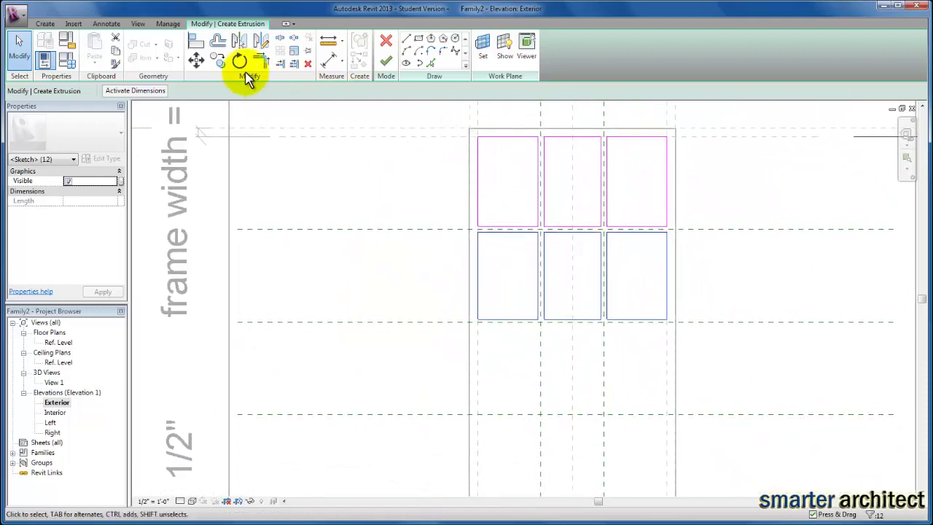
{"action": "left_click", "coordinate": [216, 59]}
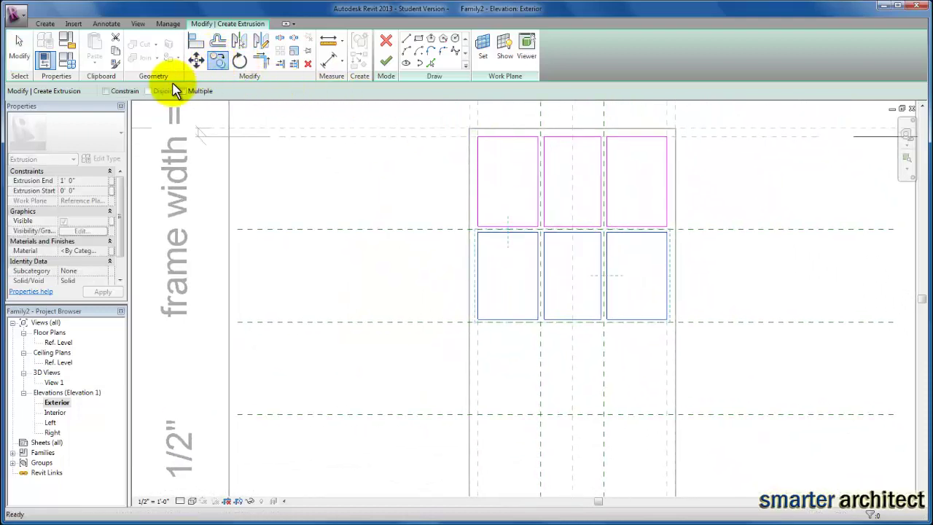
{"action": "left_click", "coordinate": [106, 91]}
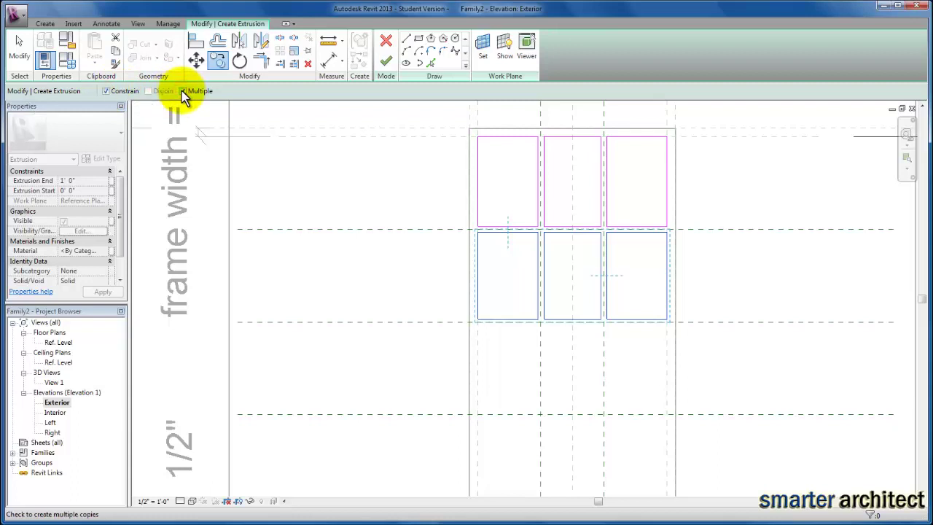
{"action": "scroll", "coordinate": [486, 251], "scroll_direction": "up", "scroll_amount": 2}
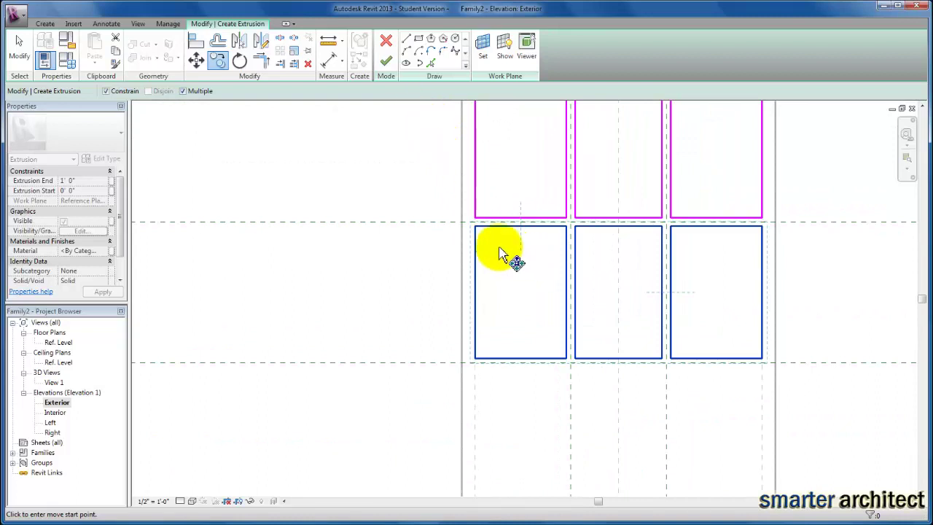
{"action": "scroll", "coordinate": [502, 248], "scroll_direction": "up", "scroll_amount": 1}
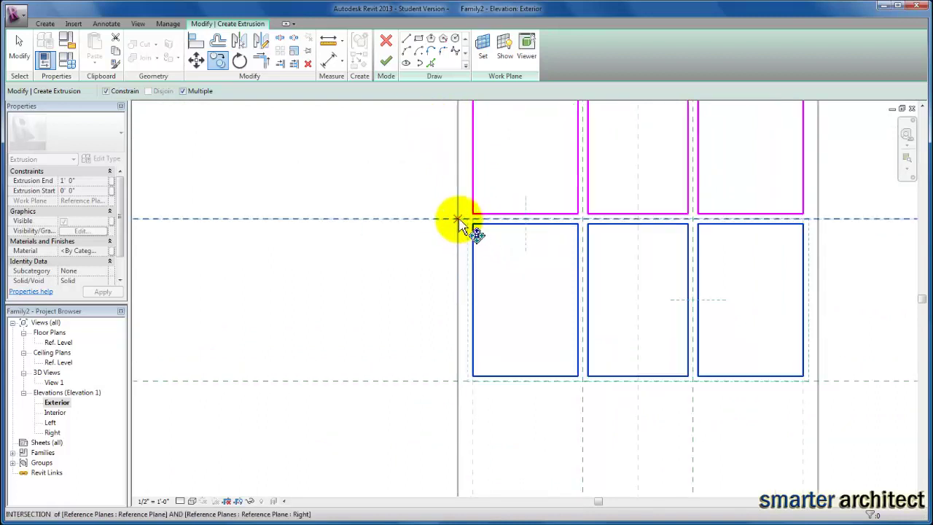
{"action": "left_click", "coordinate": [458, 219]}
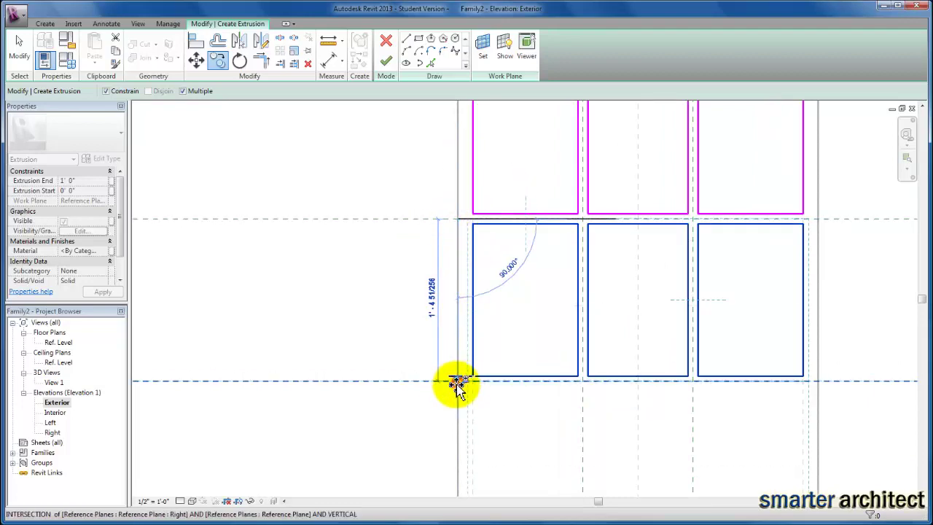
{"action": "mouse_move", "coordinate": [458, 422]}
{"action": "middle_mouse_down"}
{"action": "mouse_move", "coordinate": [500, 223]}
{"action": "mouse_move", "coordinate": [470, 321]}
{"action": "middle_mouse_up"}
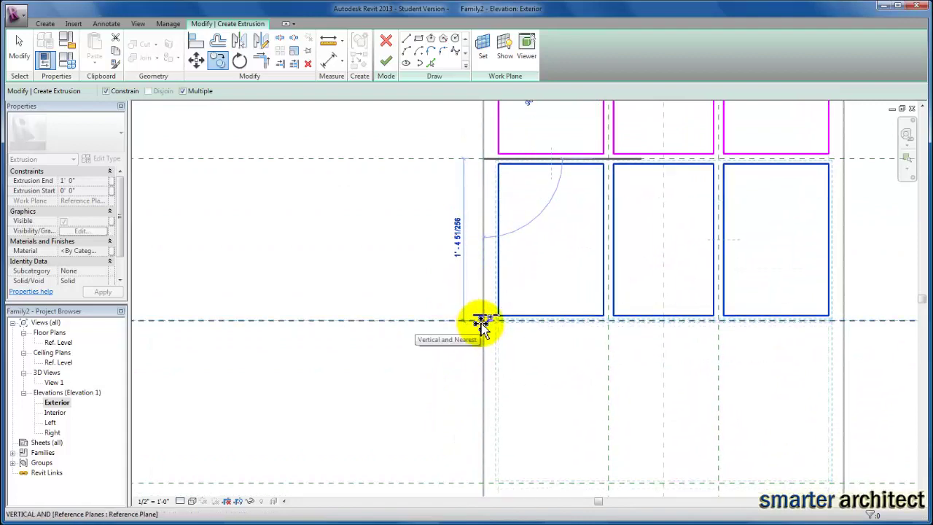
{"action": "left_click", "coordinate": [481, 324]}
- Place further copies of the pane row at the following reference planes to form the fourth and fifth rows
{"action": "scroll", "coordinate": [483, 360], "scroll_direction": "down", "scroll_amount": 2}
{"action": "middle_click_drag", "start_coordinate": [510, 322], "coordinate": [516, 224]}
{"action": "scroll", "coordinate": [489, 293], "scroll_direction": "up", "scroll_amount": 3}
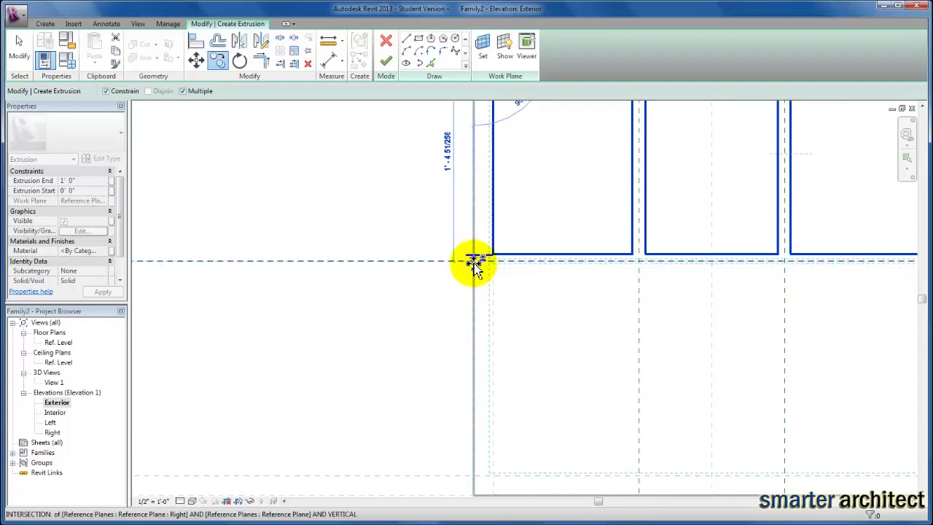
{"action": "left_click", "coordinate": [474, 262]}
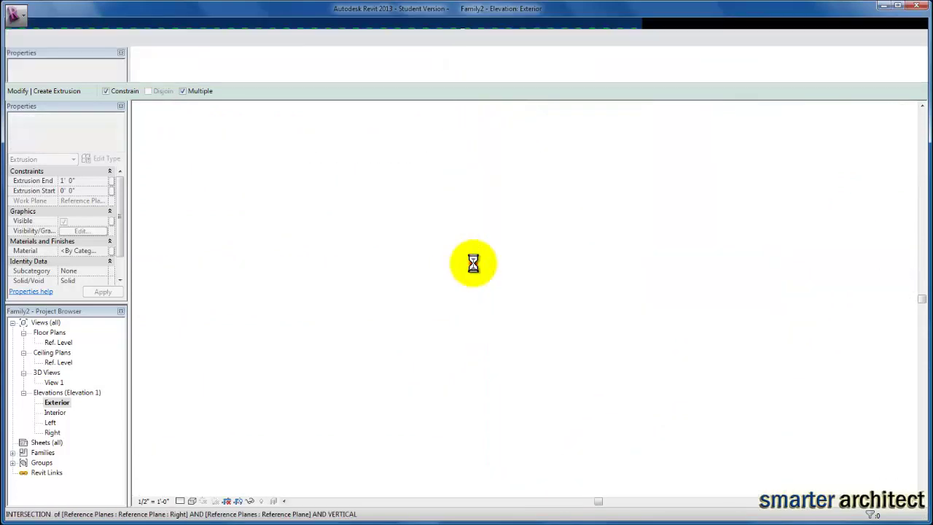
{"action": "scroll", "coordinate": [471, 265], "scroll_direction": "down", "scroll_amount": 2}
{"action": "scroll", "coordinate": [431, 268], "scroll_direction": "down", "scroll_amount": 4}
{"action": "left_click", "coordinate": [430, 261]}
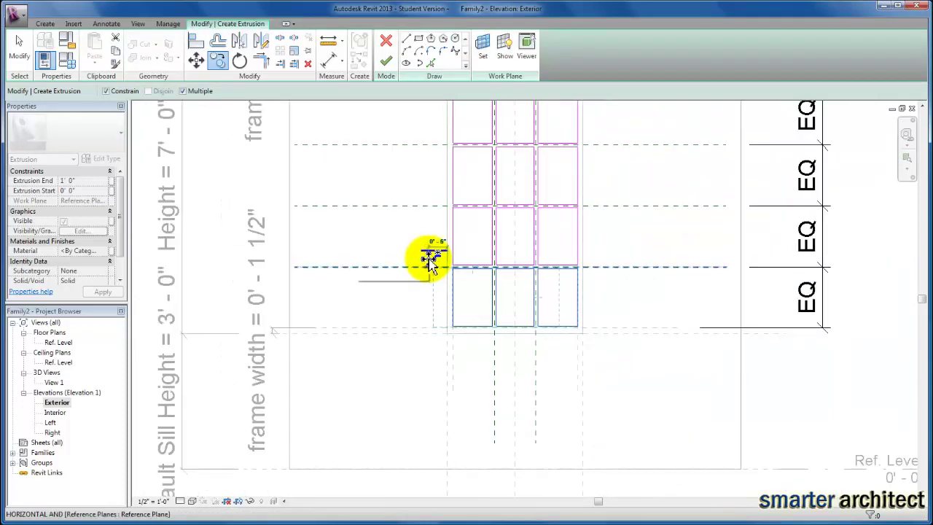
{"action": "key", "text": "Escape"}
{"action": "middle_click_drag", "start_coordinate": [462, 231], "coordinate": [475, 312]}
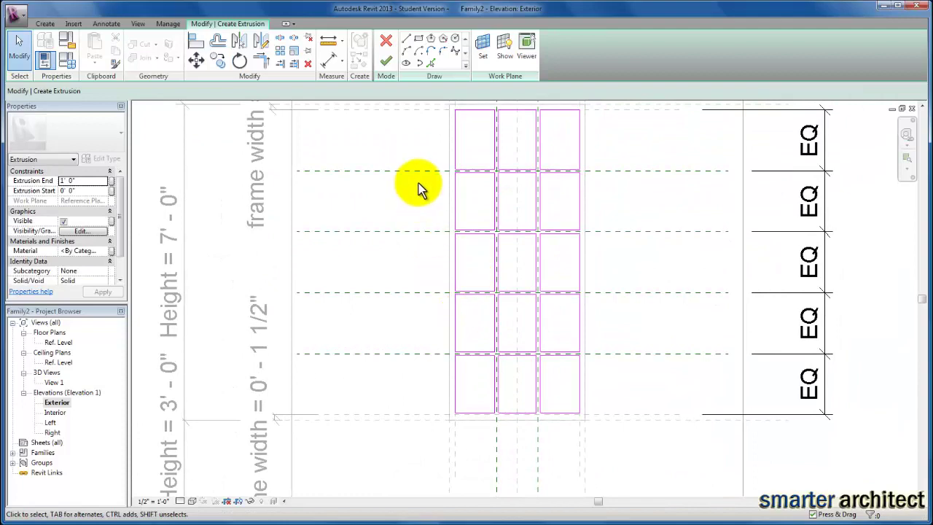
- Move the bottom edges of the three lowest panes down onto the frame-width reference plane above the sill
{"action": "scroll", "coordinate": [422, 188], "scroll_direction": "down", "scroll_amount": 3}
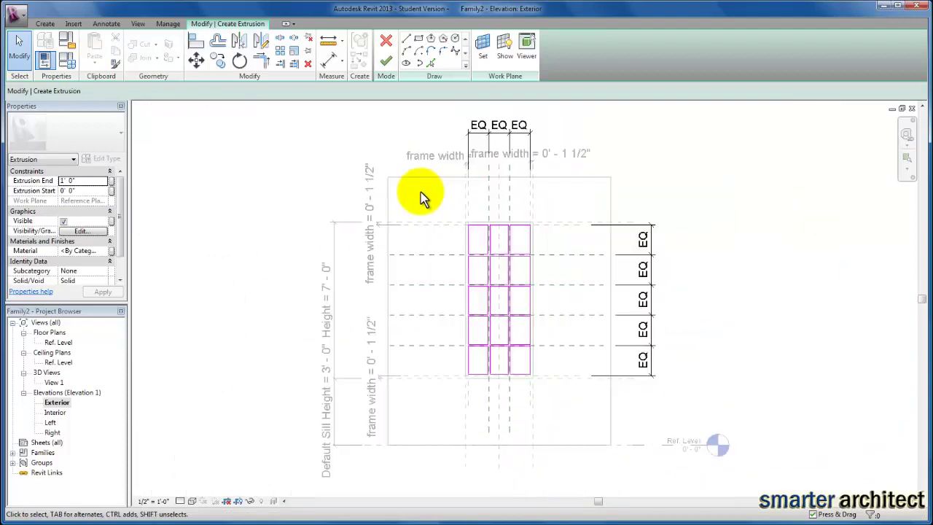
{"action": "scroll", "coordinate": [488, 368], "scroll_direction": "up", "scroll_amount": 2}
{"action": "scroll", "coordinate": [485, 411], "scroll_direction": "up", "scroll_amount": 3}
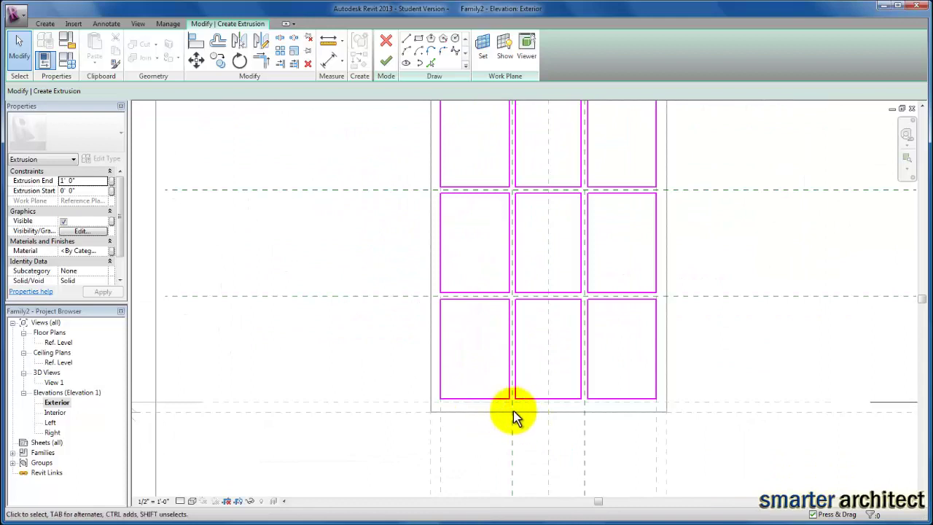
{"action": "scroll", "coordinate": [515, 411], "scroll_direction": "up", "scroll_amount": 2}
{"action": "left_click", "coordinate": [477, 390]}
{"action": "scroll", "coordinate": [477, 392], "scroll_direction": "up", "scroll_amount": 2}
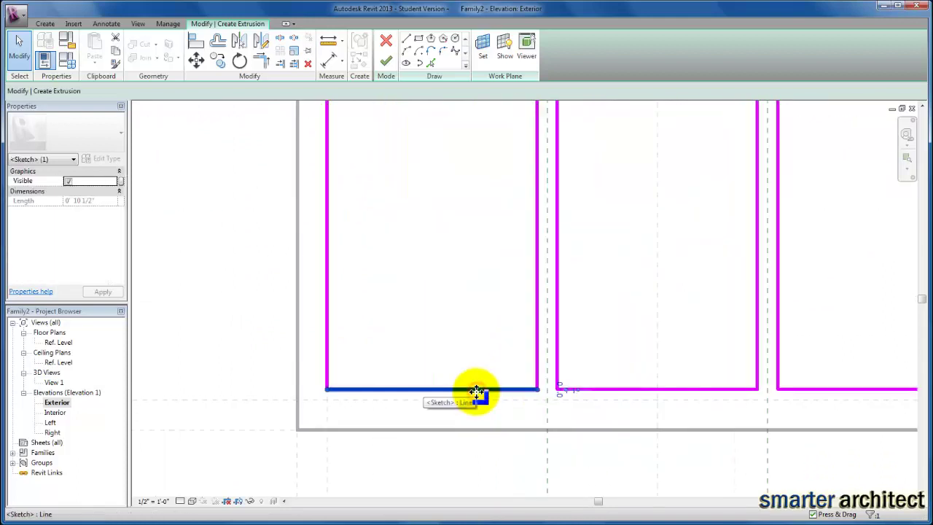
{"action": "mouse_move", "coordinate": [478, 392]}
{"action": "left_mouse_down"}
{"action": "mouse_move", "coordinate": [475, 401]}
{"action": "mouse_move", "coordinate": [630, 400]}
{"action": "left_mouse_up"}
{"action": "left_click", "coordinate": [630, 390]}
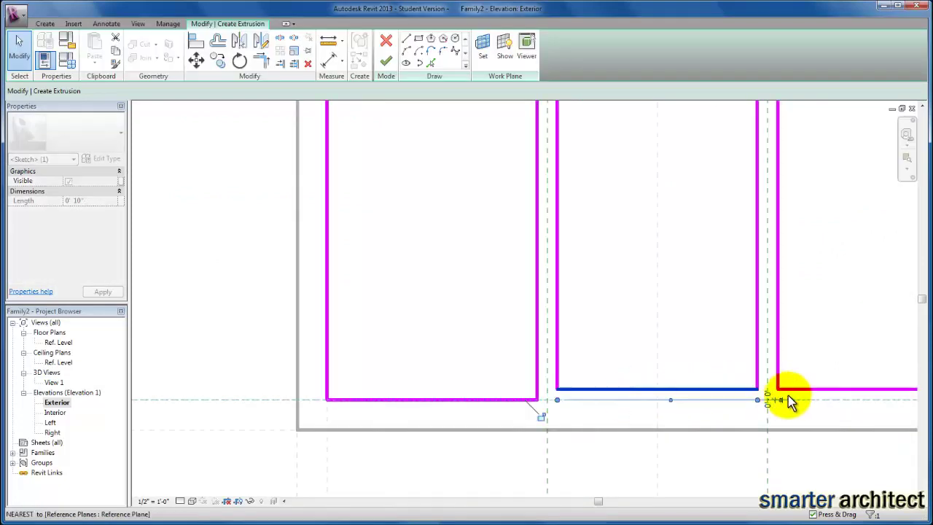
{"action": "left_click", "coordinate": [818, 391]}
{"action": "mouse_move", "coordinate": [819, 390]}
{"action": "left_mouse_down"}
{"action": "mouse_move", "coordinate": [822, 410]}
{"action": "mouse_move", "coordinate": [823, 402]}
{"action": "left_mouse_up"}
{"action": "left_click", "coordinate": [822, 360]}
- Examine how all rows of pane outlines line up with the frame and the equally spaced reference planes
{"action": "scroll", "coordinate": [772, 306], "scroll_direction": "down", "scroll_amount": 3}
{"action": "middle_click_drag", "start_coordinate": [750, 298], "coordinate": [564, 325]}
{"action": "scroll", "coordinate": [554, 323], "scroll_direction": "down", "scroll_amount": 1}
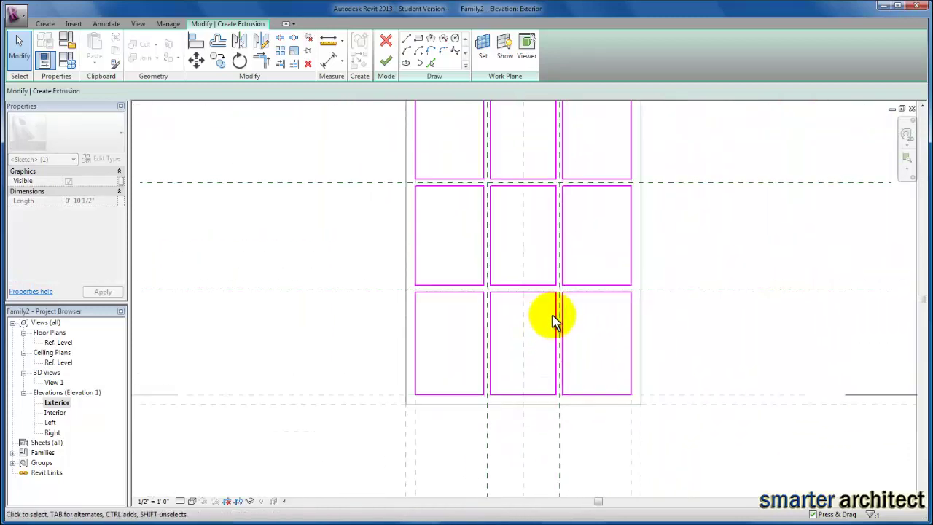
{"action": "scroll", "coordinate": [652, 321], "scroll_direction": "down", "scroll_amount": 1}
{"action": "middle_click_drag", "start_coordinate": [639, 360], "coordinate": [631, 384]}
{"action": "scroll", "coordinate": [630, 384], "scroll_direction": "down", "scroll_amount": 1}
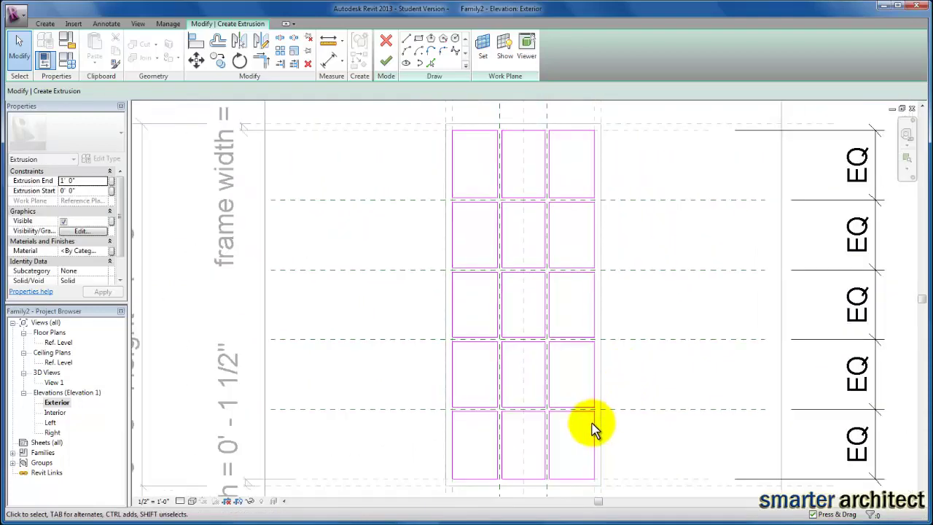
{"action": "middle_click_drag", "start_coordinate": [666, 404], "coordinate": [659, 377]}
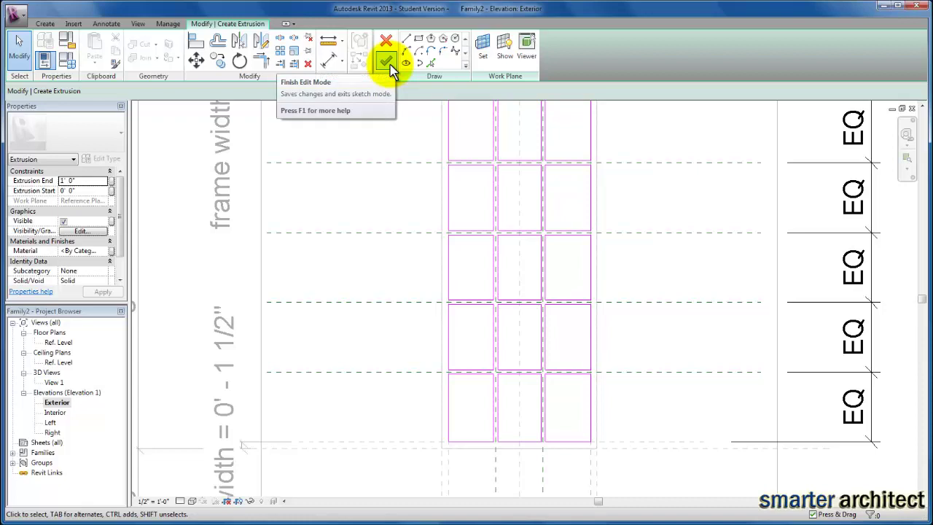
{"action": "scroll", "coordinate": [430, 156], "scroll_direction": "down", "scroll_amount": 2}
{"action": "middle_click_drag", "start_coordinate": [430, 156], "coordinate": [454, 220]}
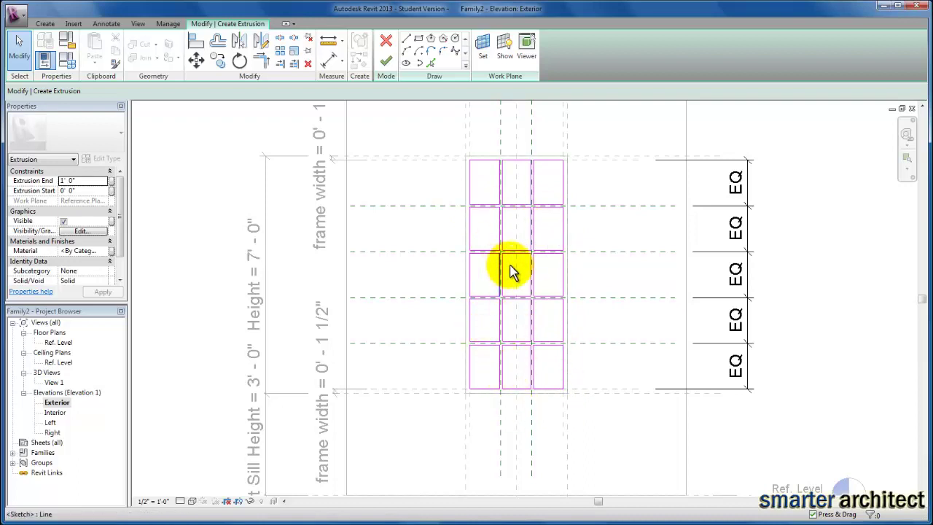
- Draw a rectangle around all the panes, from the window opening's upper-left corner to its lower-right corner
{"action": "left_click", "coordinate": [419, 41]}
{"action": "scroll", "coordinate": [459, 153], "scroll_direction": "up", "scroll_amount": 2}
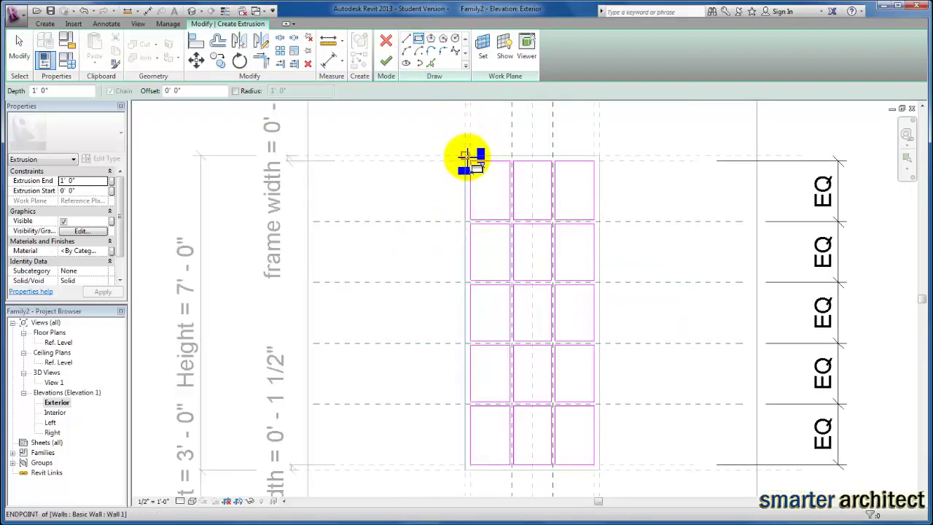
{"action": "left_click", "coordinate": [463, 155]}
{"action": "middle_click_drag", "start_coordinate": [510, 271], "coordinate": [527, 202]}
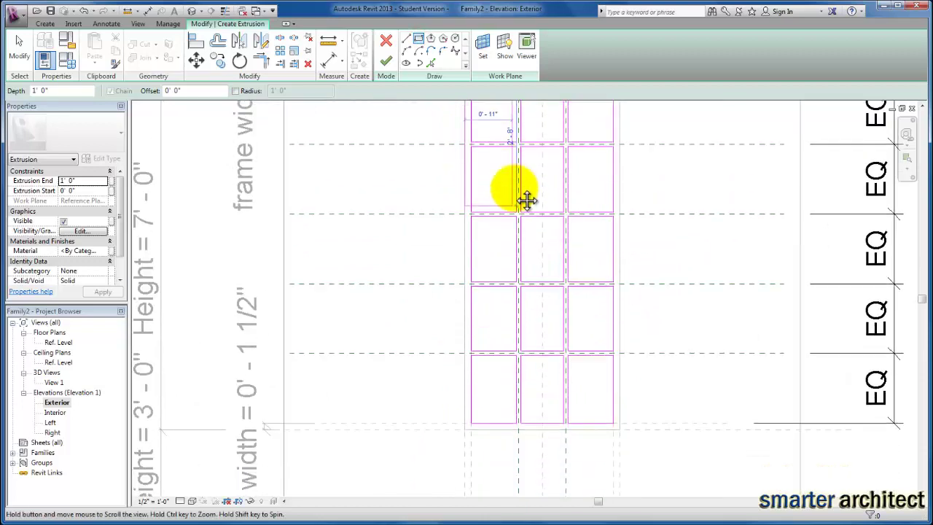
{"action": "left_click", "coordinate": [623, 412]}
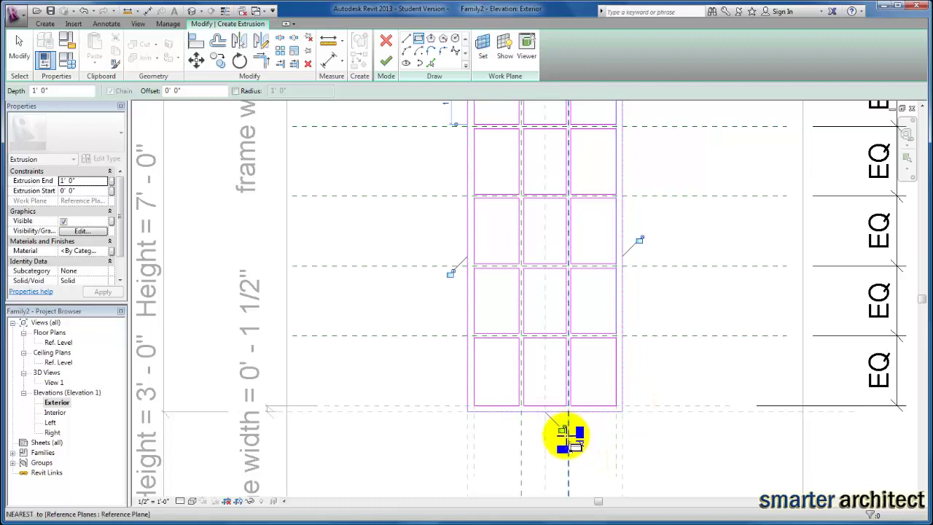
- Lock the outer rectangle's four sides to the opening's reference planes and finish the extrusion sketch
{"action": "left_click", "coordinate": [560, 427]}
{"action": "left_click", "coordinate": [639, 238]}
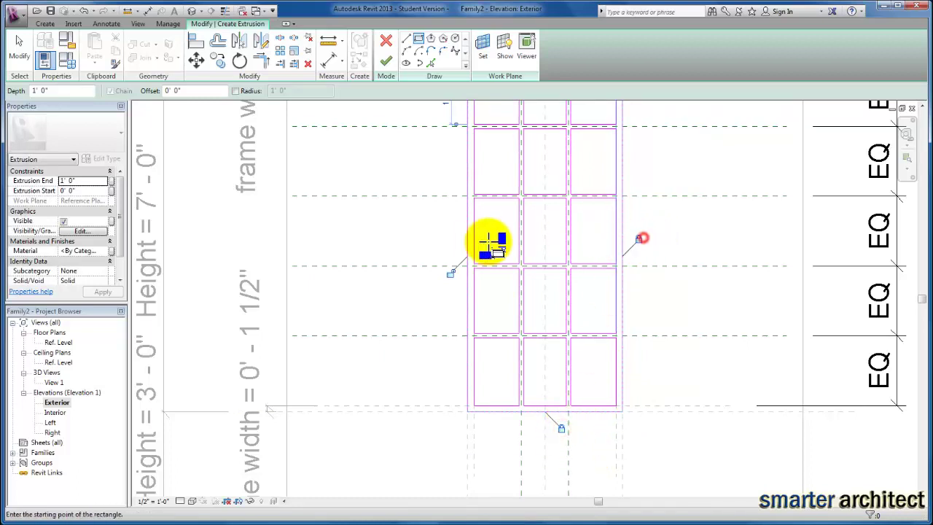
{"action": "left_click", "coordinate": [451, 273]}
{"action": "middle_click_drag", "start_coordinate": [490, 224], "coordinate": [492, 368]}
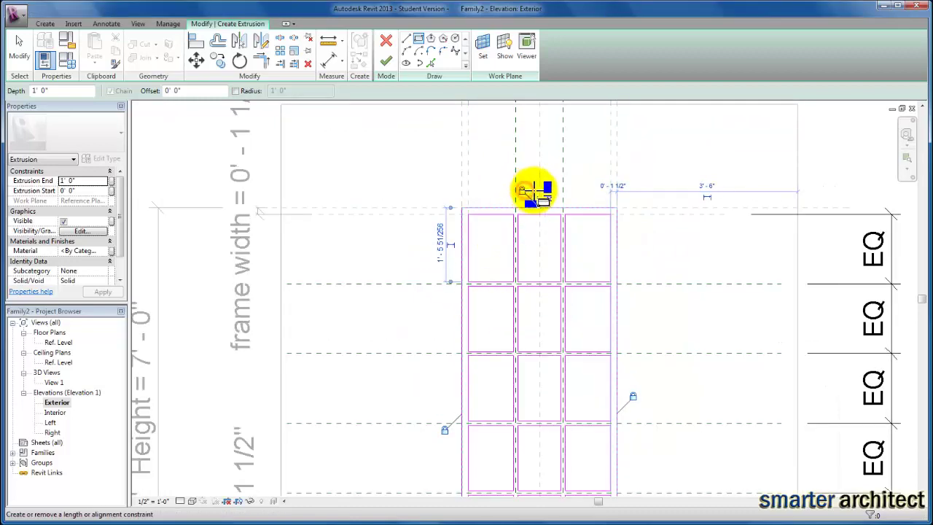
{"action": "scroll", "coordinate": [558, 174], "scroll_direction": "down", "scroll_amount": 2}
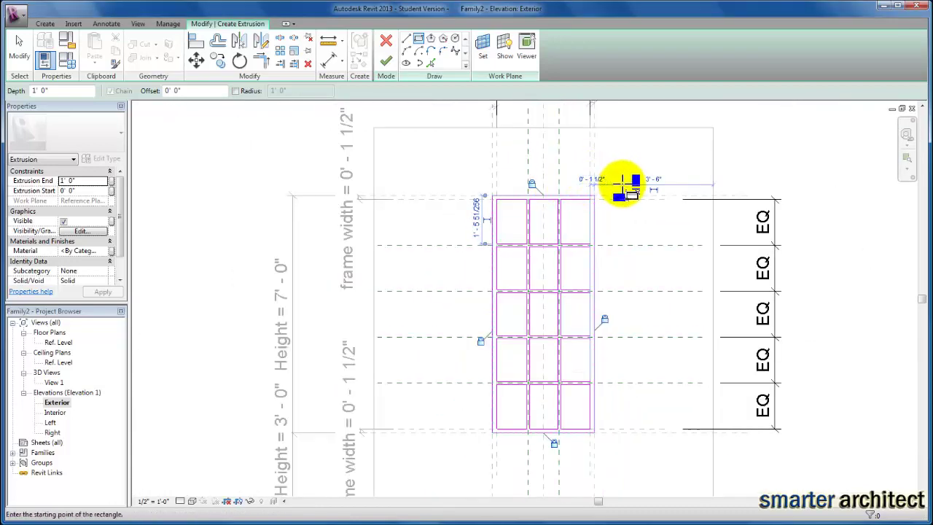
{"action": "left_click", "coordinate": [387, 62]}
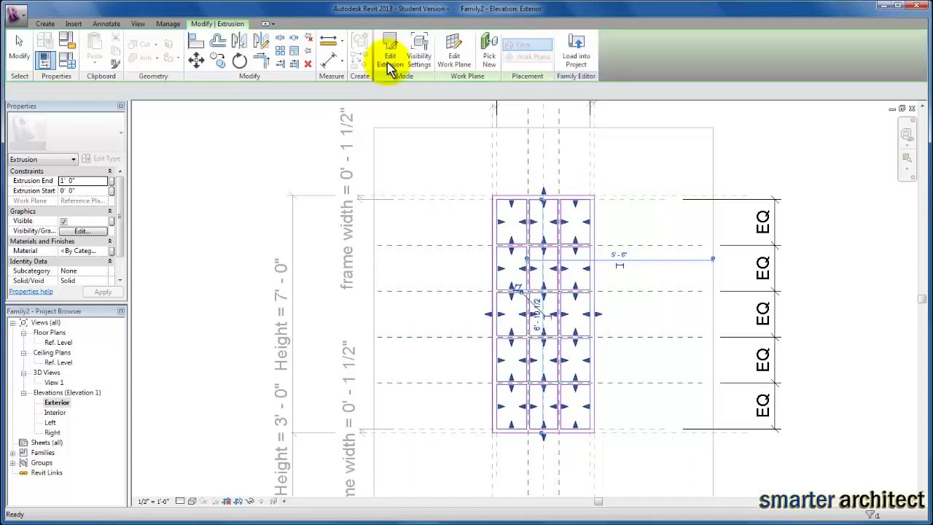
{"action": "left_click", "coordinate": [667, 230]}
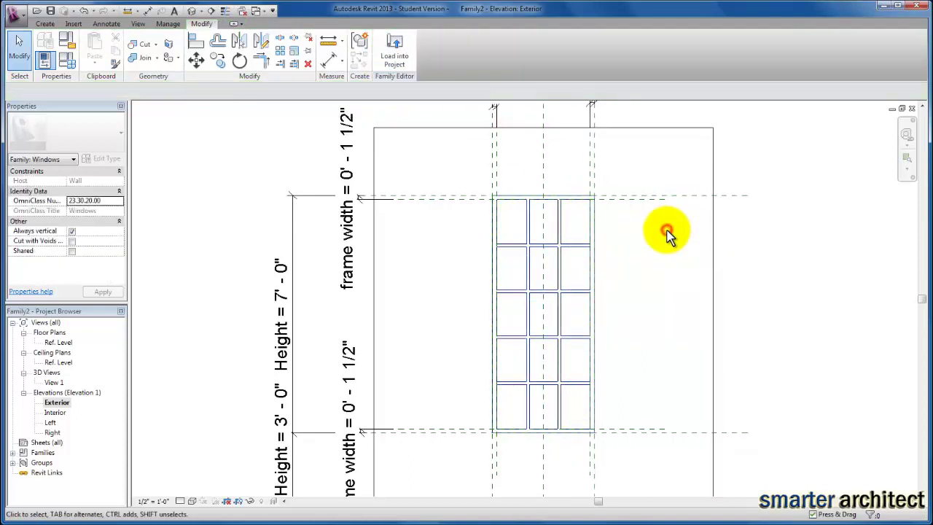
- Open the 3D view View 1 and set the window grid extrusion's depth to 2.5"
{"action": "double_click", "coordinate": [55, 383]}
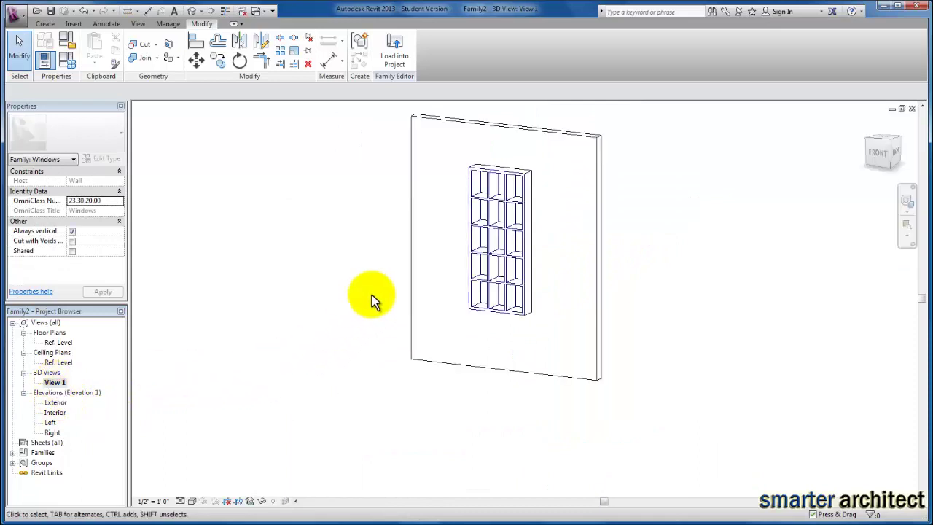
{"action": "scroll", "coordinate": [531, 316], "scroll_direction": "up", "scroll_amount": 2}
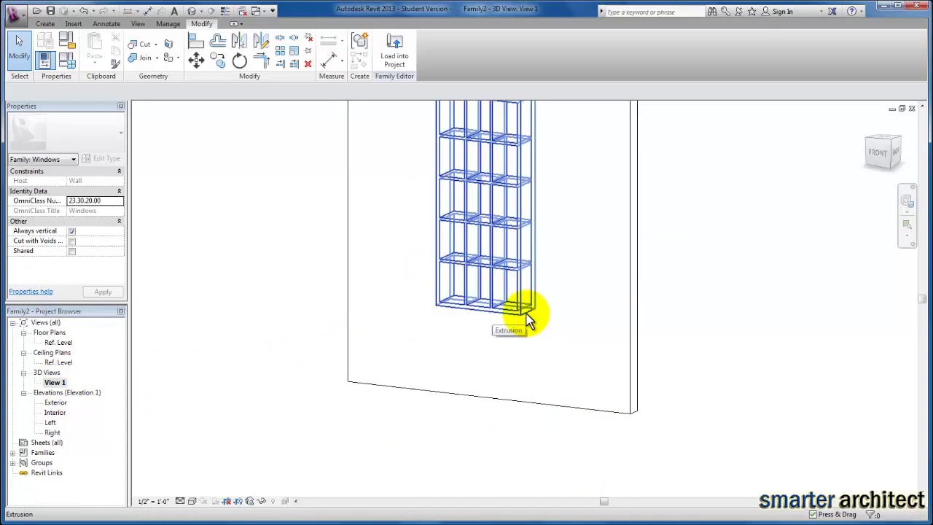
{"action": "left_click", "coordinate": [527, 313]}
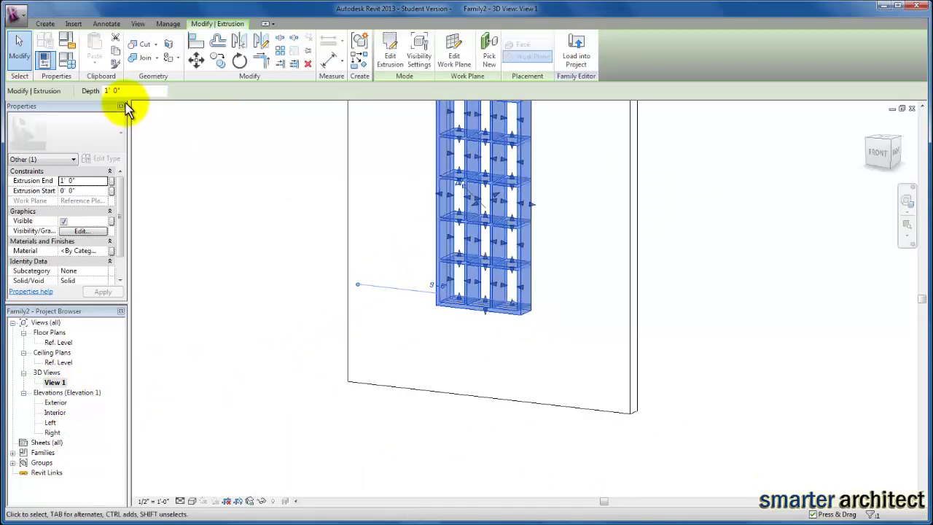
{"action": "left_click_drag", "start_coordinate": [133, 90], "coordinate": [97, 90]}
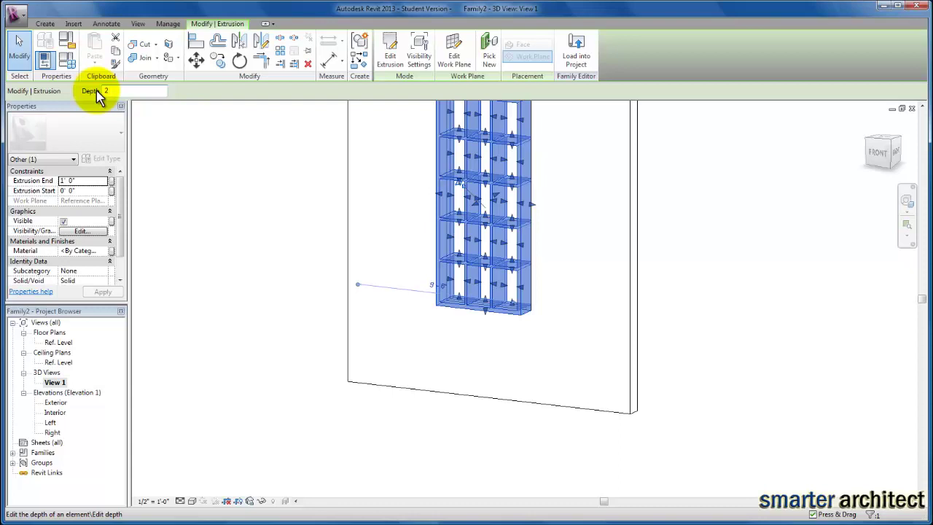
{"action": "key", "text": "Return"}
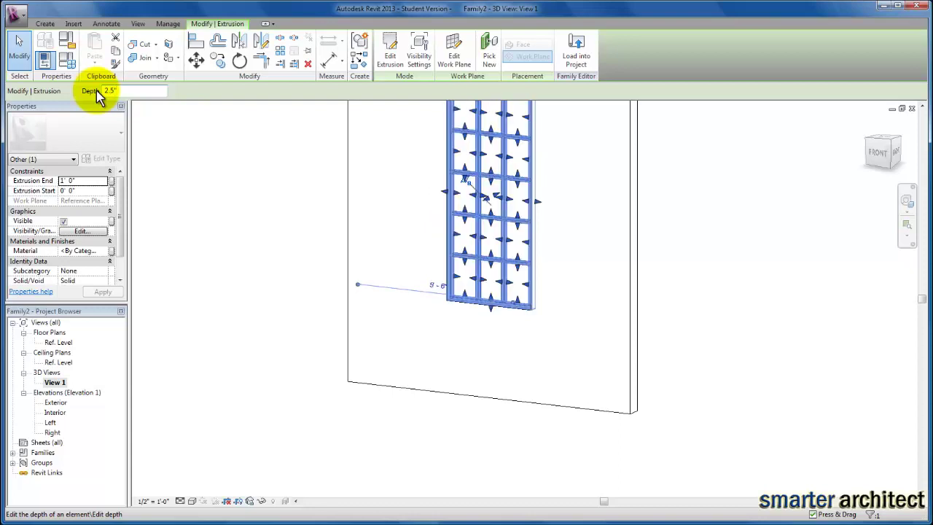
{"action": "left_click", "coordinate": [292, 246]}
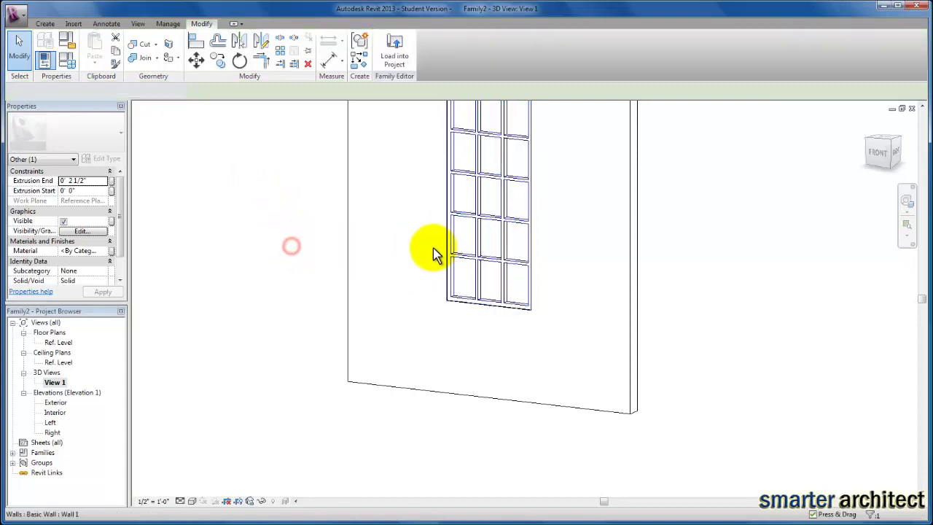
{"action": "scroll", "coordinate": [500, 302], "scroll_direction": "up", "scroll_amount": 3}
{"action": "scroll", "coordinate": [520, 312], "scroll_direction": "down", "scroll_amount": 3}
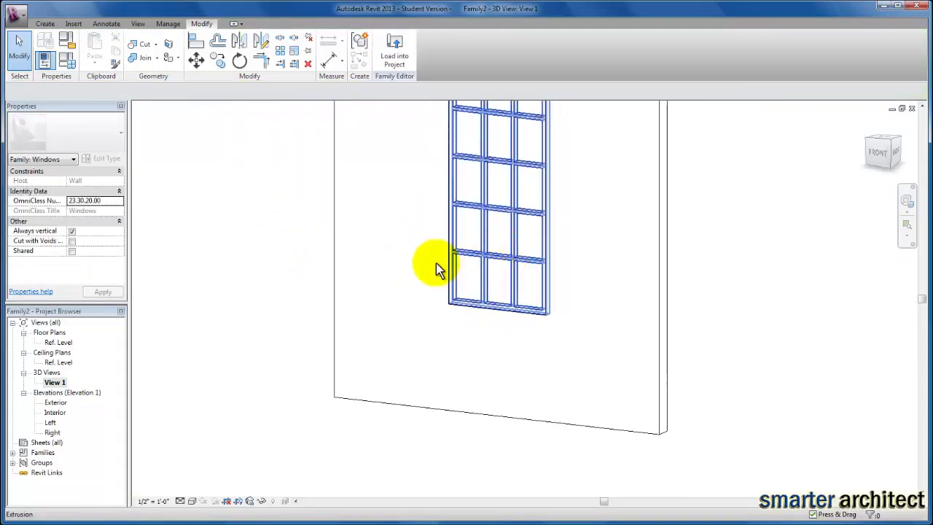
{"action": "middle_click_drag", "start_coordinate": [483, 244], "coordinate": [494, 278]}
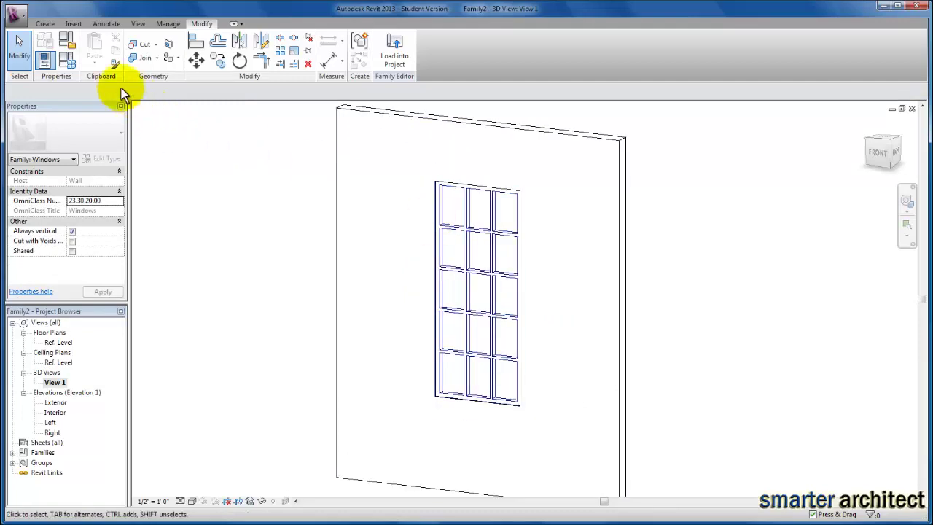
- Test the window family's flexing by applying a Height of 4' 0" and a Width of 6' 0"
{"action": "left_click", "coordinate": [67, 60]}
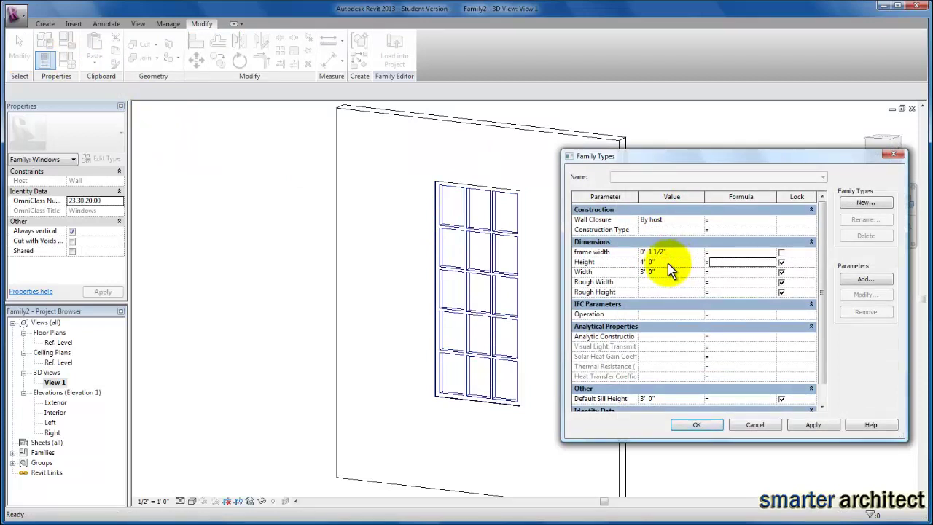
{"action": "left_click_drag", "start_coordinate": [724, 164], "coordinate": [761, 160]}
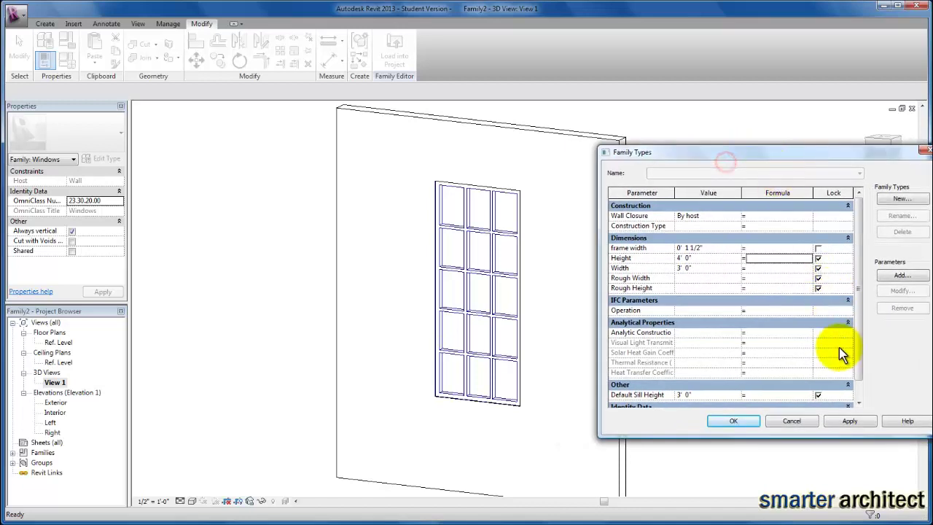
{"action": "left_click", "coordinate": [849, 423]}
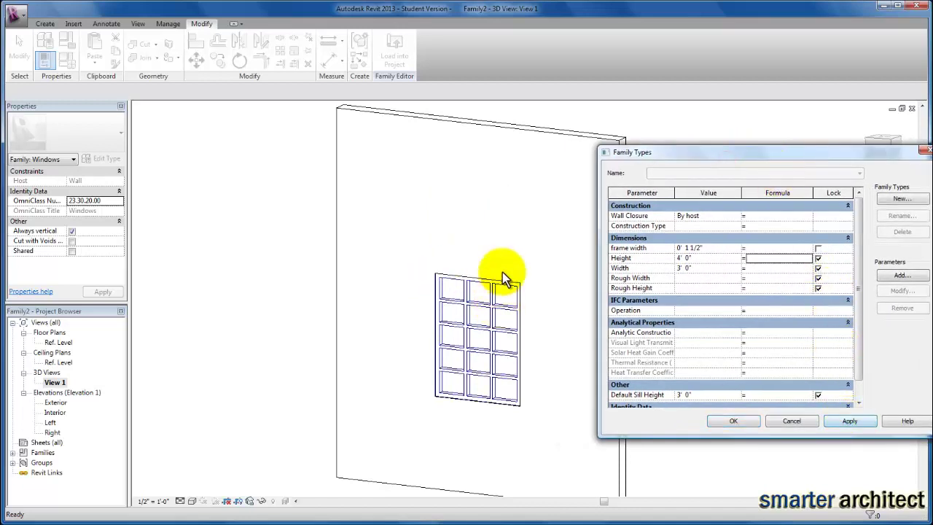
{"action": "left_click", "coordinate": [707, 268]}
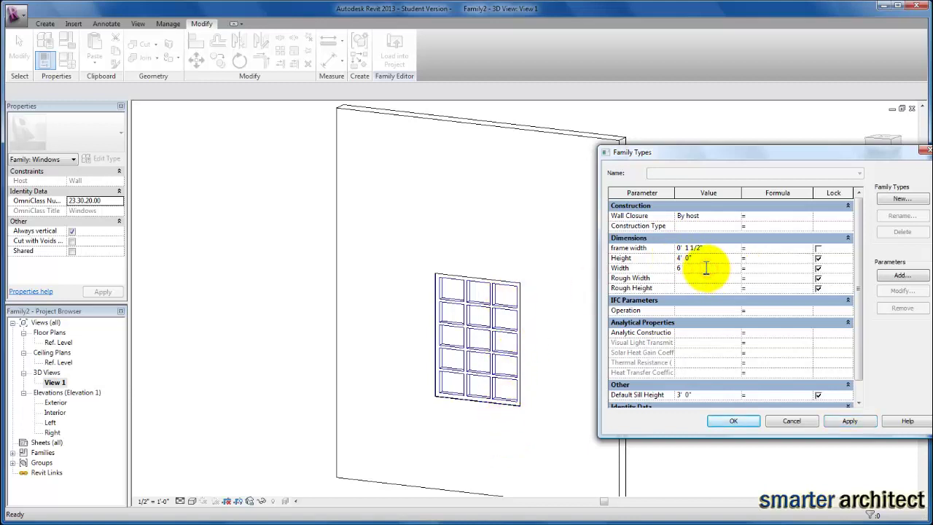
{"action": "left_click", "coordinate": [851, 423]}
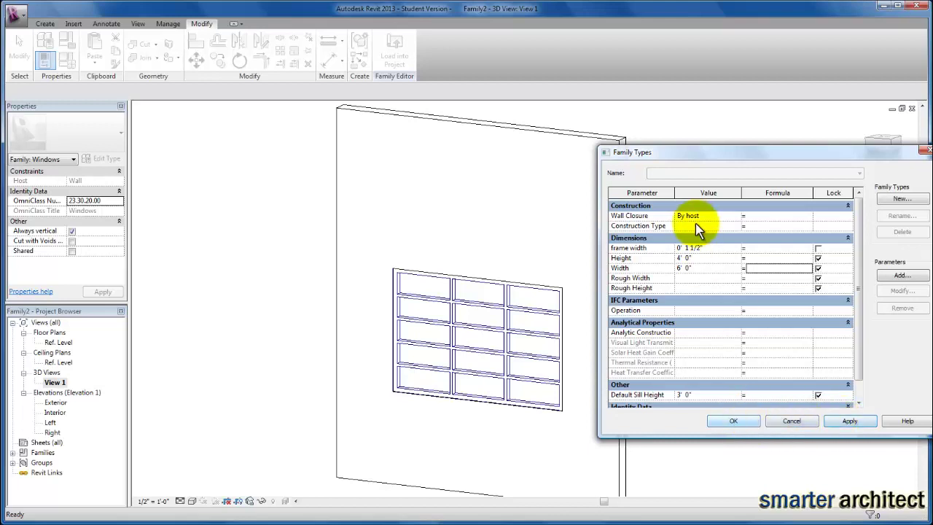
- Set the window family's Height to 6' 0" and Width to 3' 0", and accept the family types
{"action": "left_click", "coordinate": [698, 257]}
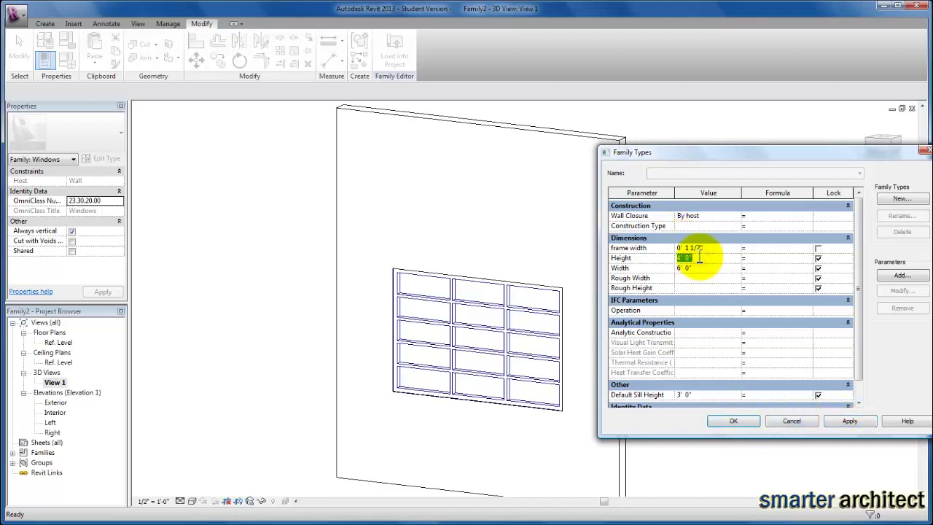
{"action": "left_click", "coordinate": [699, 266]}
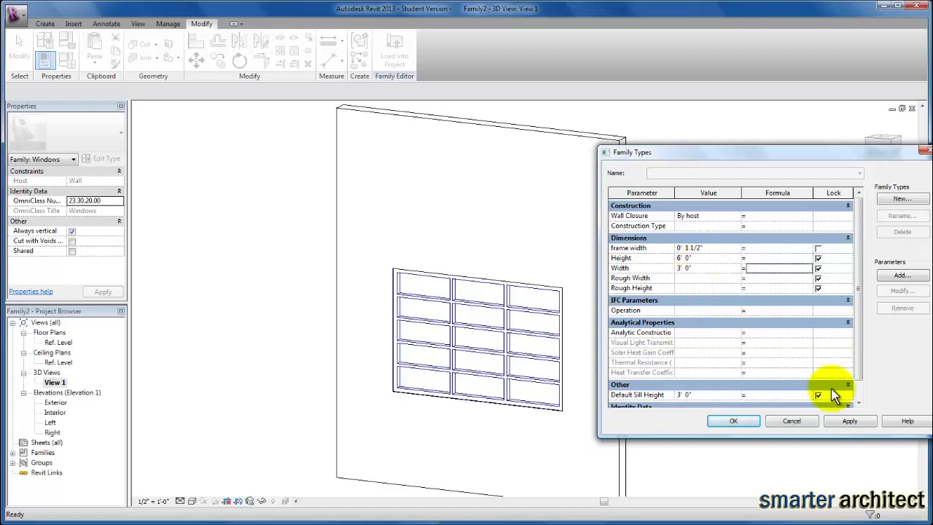
{"action": "left_click", "coordinate": [849, 422]}
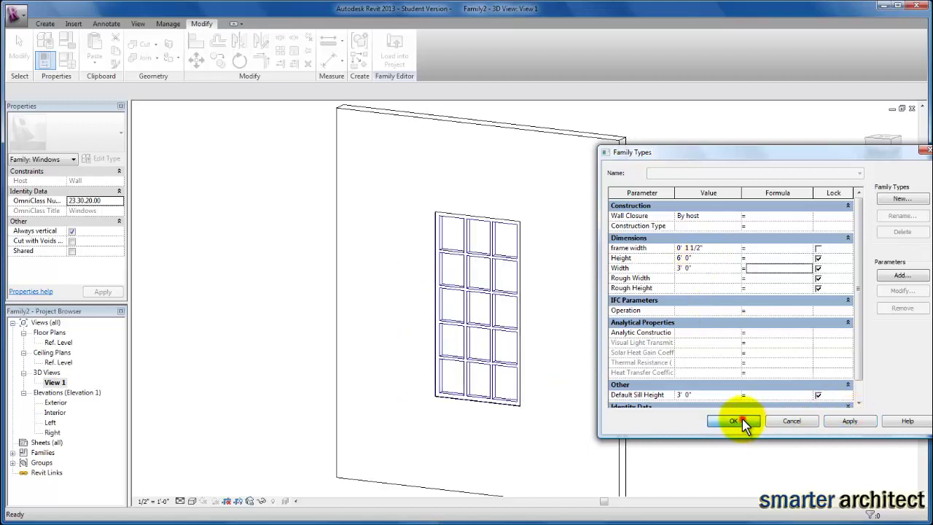
{"action": "left_click", "coordinate": [734, 420]}
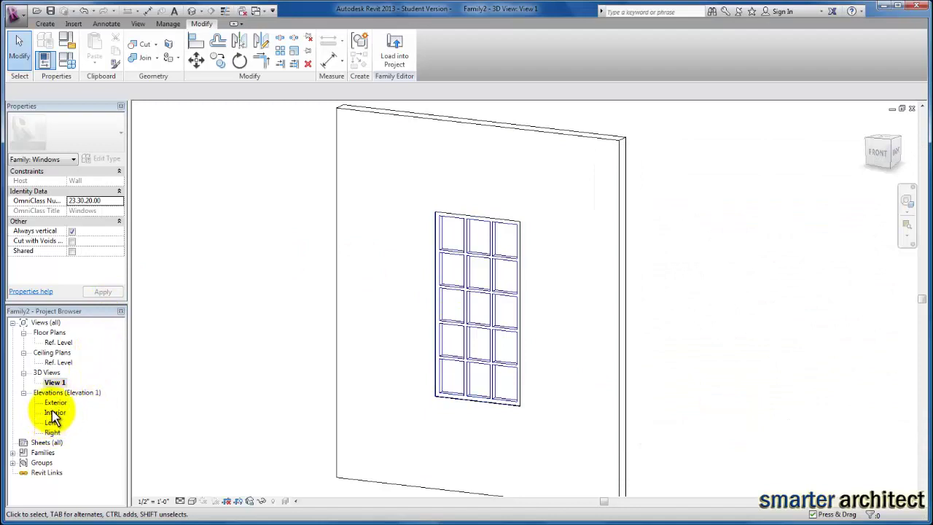
- Start a new extrusion in the Exterior elevation with a depth of 0.5" and a zero offset
{"action": "double_click", "coordinate": [55, 402]}
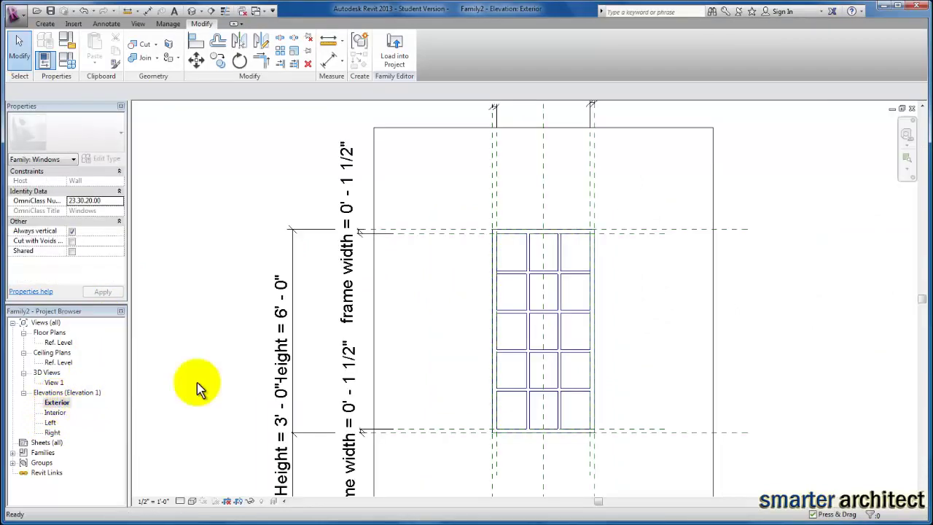
{"action": "left_click", "coordinate": [433, 295]}
{"action": "scroll", "coordinate": [558, 367], "scroll_direction": "down", "scroll_amount": 1}
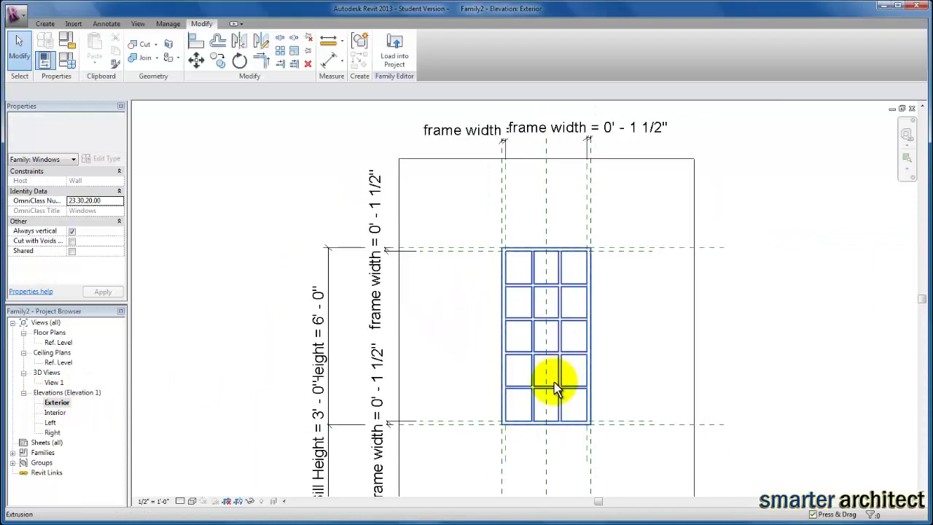
{"action": "scroll", "coordinate": [576, 425], "scroll_direction": "up", "scroll_amount": 1}
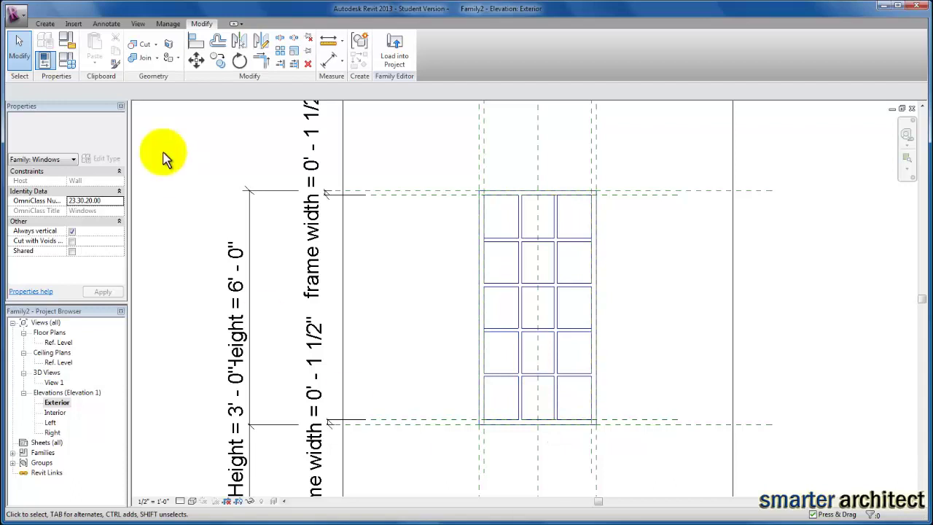
{"action": "left_click", "coordinate": [45, 24]}
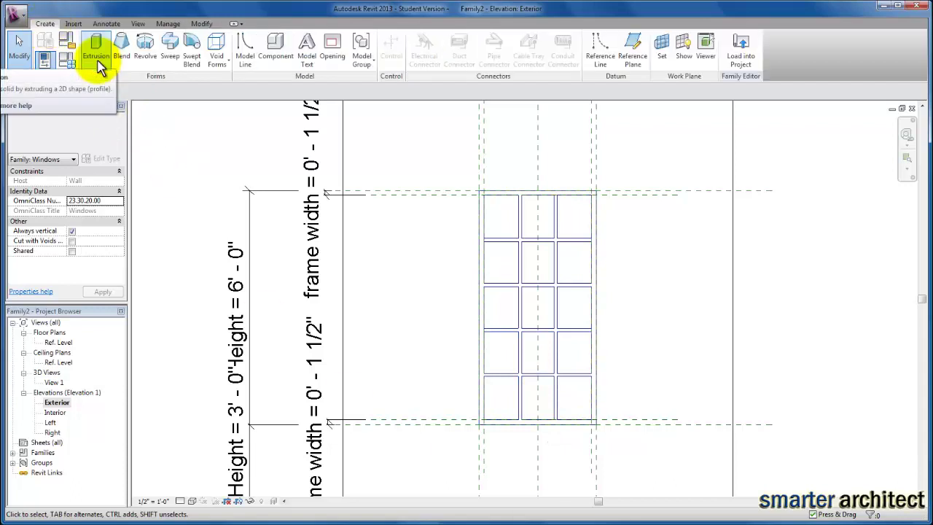
{"action": "left_click", "coordinate": [100, 67]}
{"action": "left_click", "coordinate": [62, 90]}
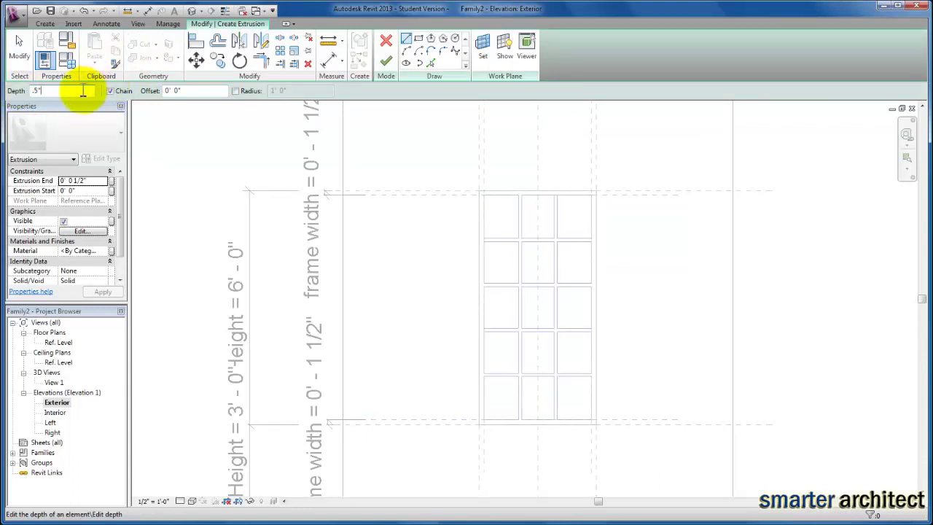
{"action": "left_click", "coordinate": [191, 90]}
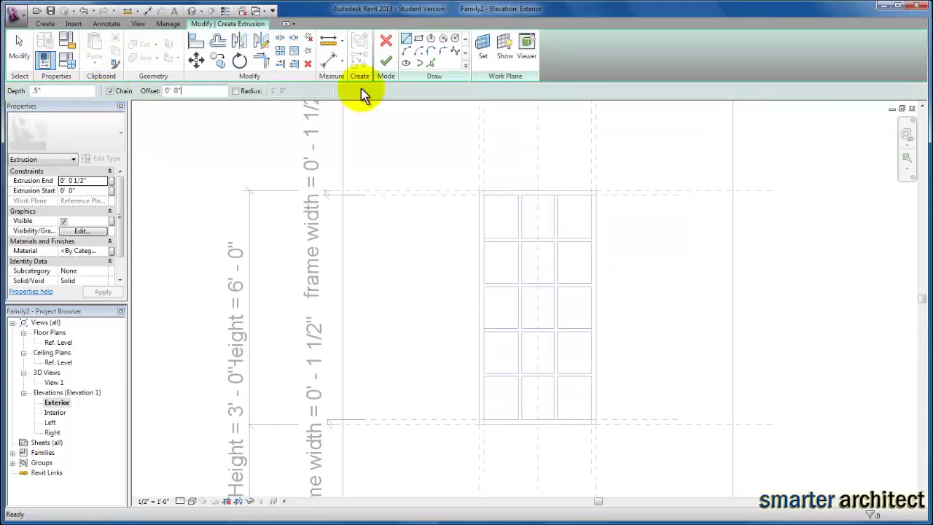
- Draw a rectangle over the top row's left pane opening and lock its four sides to the window grid
{"action": "left_click", "coordinate": [419, 40]}
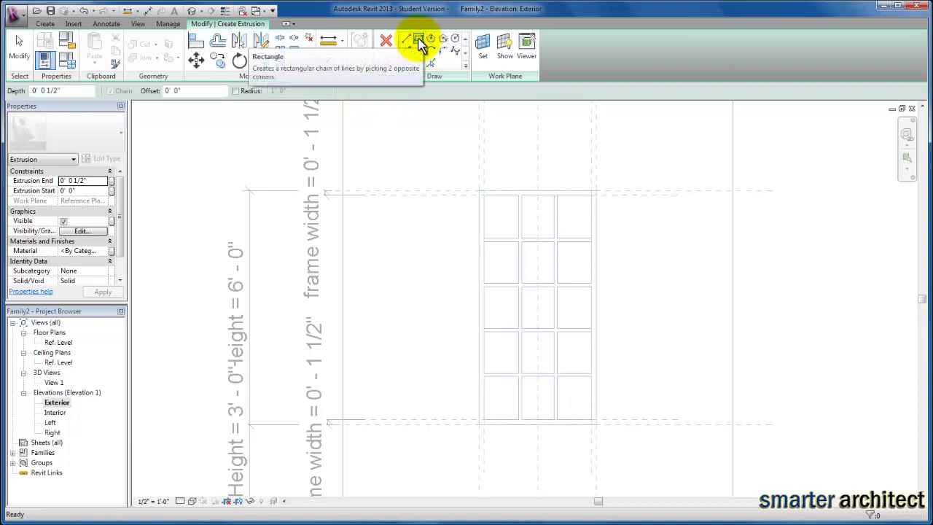
{"action": "scroll", "coordinate": [529, 218], "scroll_direction": "up", "scroll_amount": 2}
{"action": "left_click", "coordinate": [462, 185]}
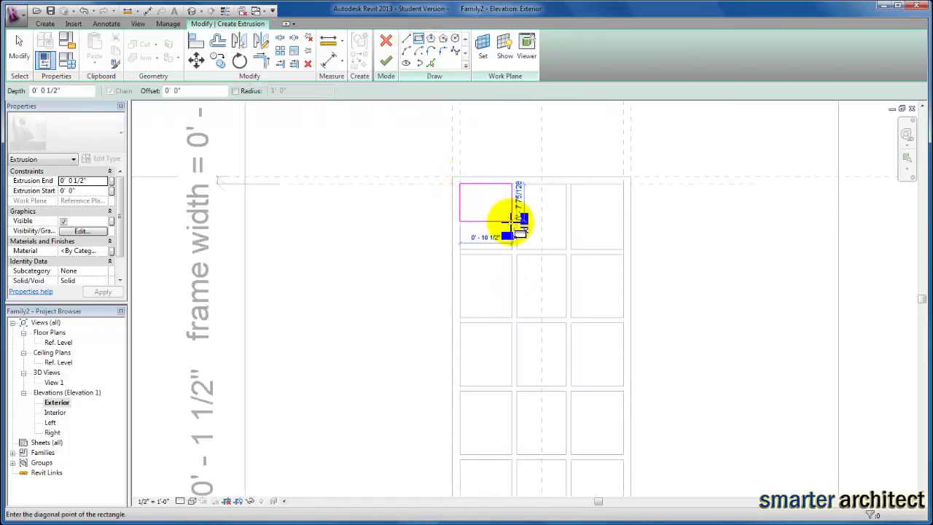
{"action": "left_click", "coordinate": [513, 249]}
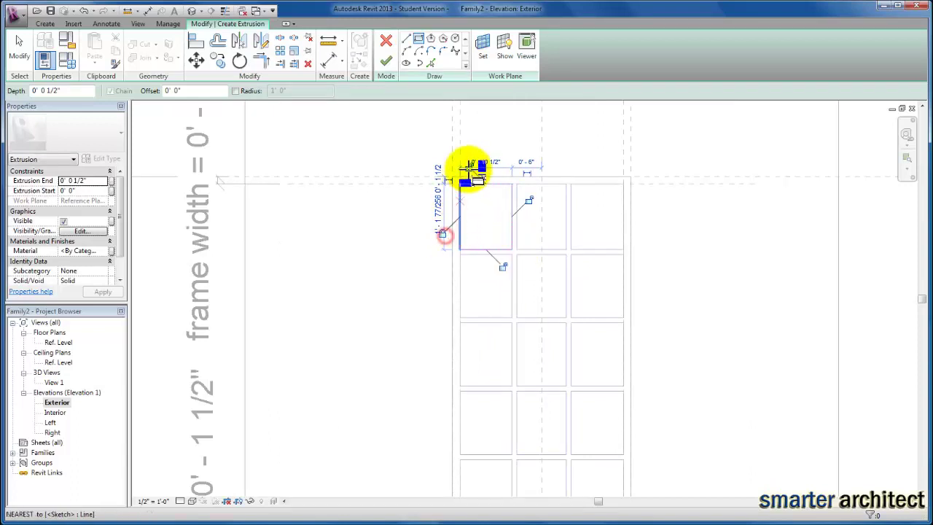
- Draw a rectangle over the top row's middle pane opening and lock its four sides to the surrounding grid
{"action": "left_click", "coordinate": [517, 185]}
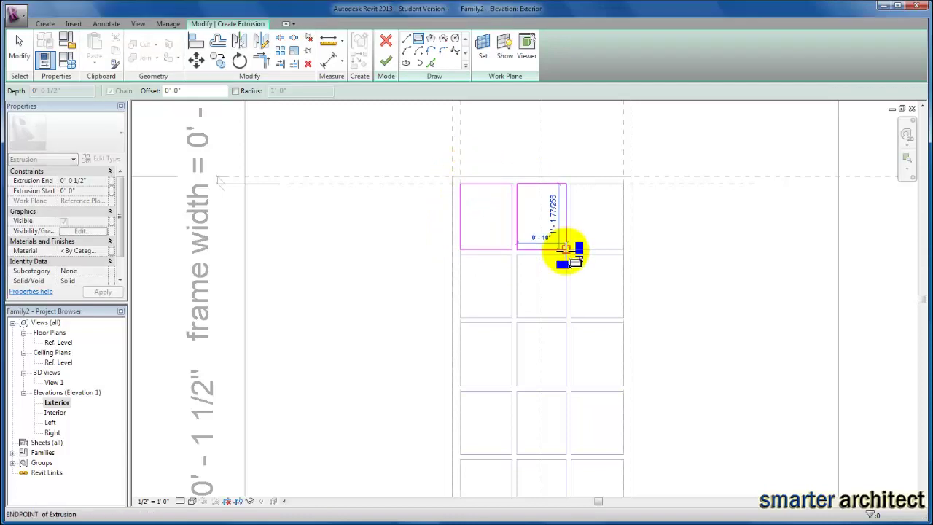
{"action": "scroll", "coordinate": [566, 249], "scroll_direction": "up", "scroll_amount": 2}
{"action": "left_click", "coordinate": [566, 249]}
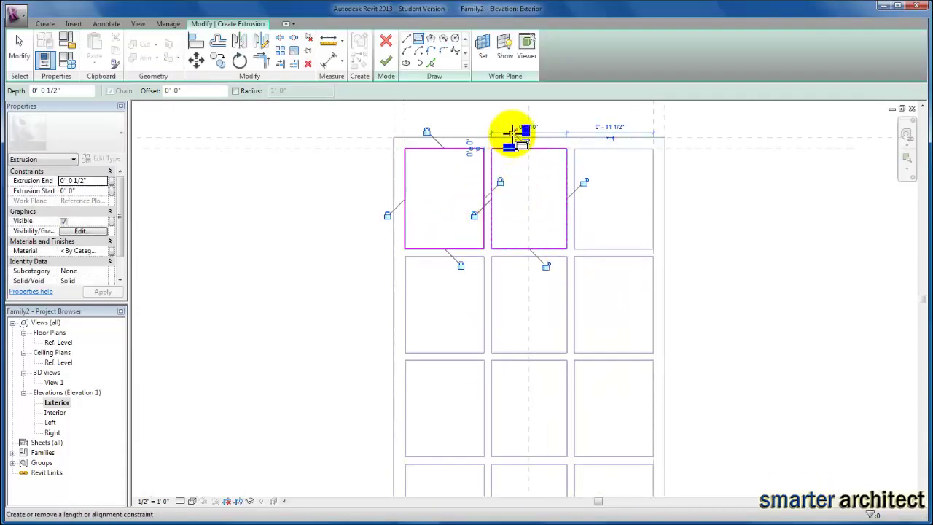
{"action": "left_click", "coordinate": [584, 182]}
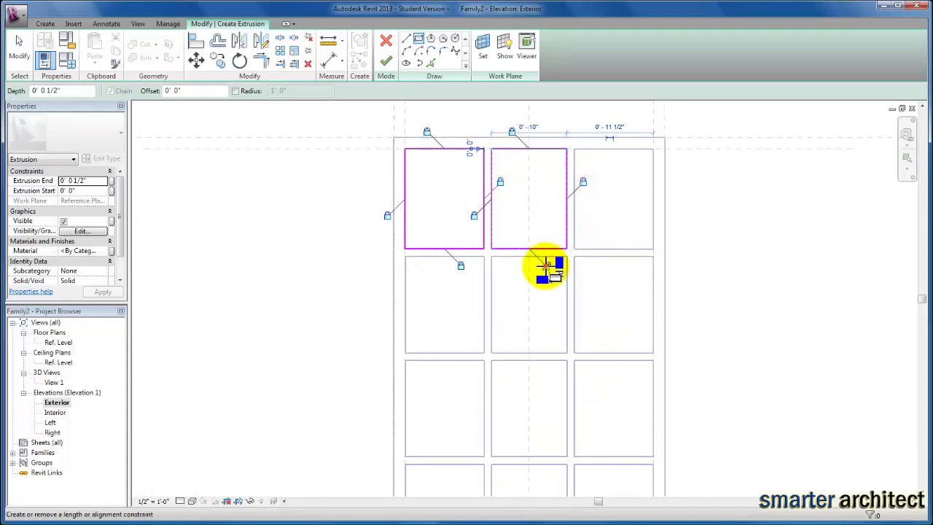
{"action": "left_click", "coordinate": [546, 265]}
- Draw a rectangle over the top row's right pane opening and lock all four of its sides
{"action": "left_click", "coordinate": [574, 149]}
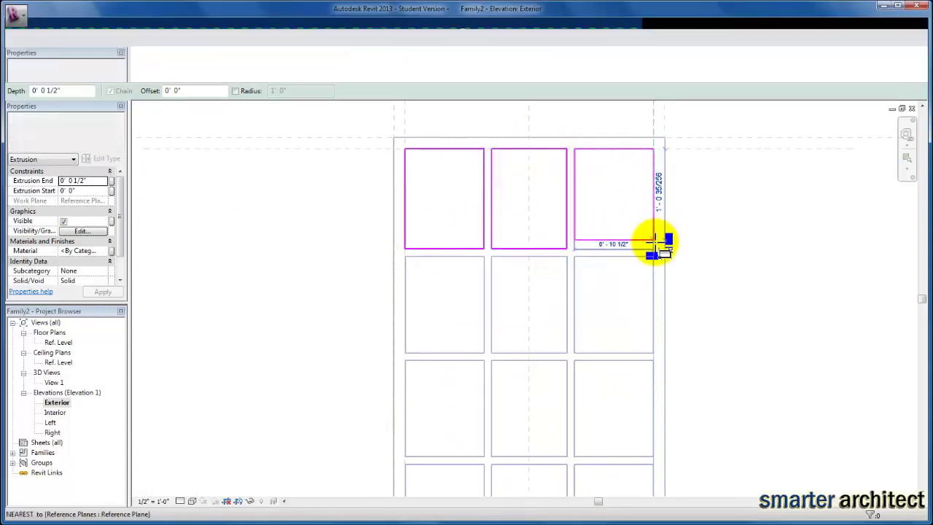
{"action": "left_click", "coordinate": [652, 248]}
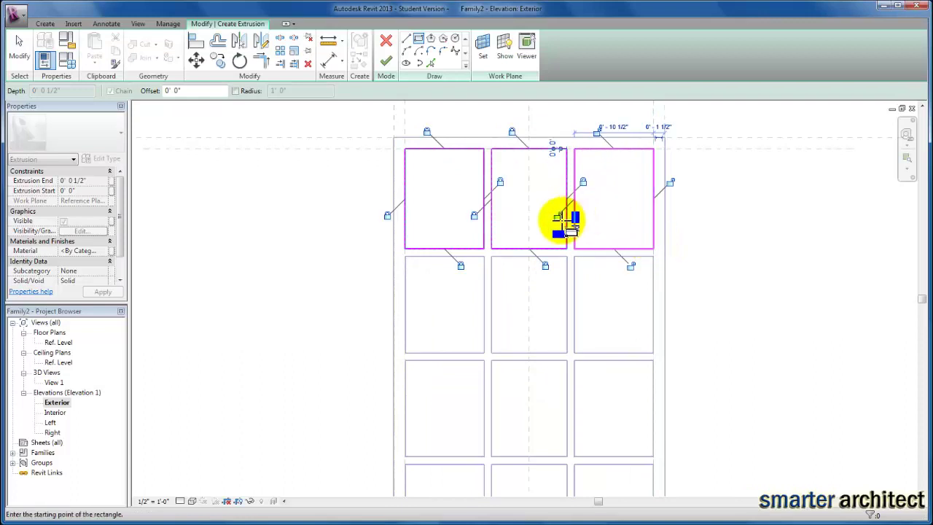
{"action": "left_click", "coordinate": [559, 215]}
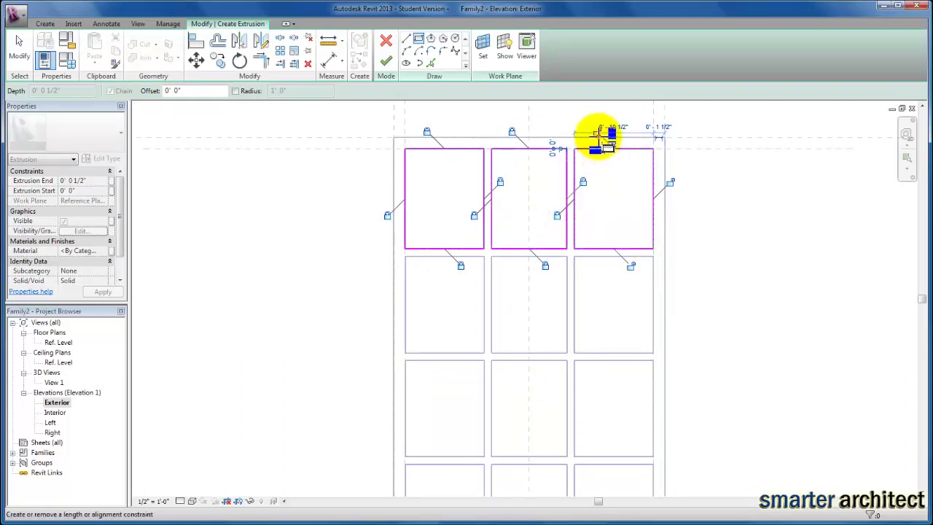
{"action": "left_click", "coordinate": [599, 134]}
{"action": "left_click", "coordinate": [671, 182]}
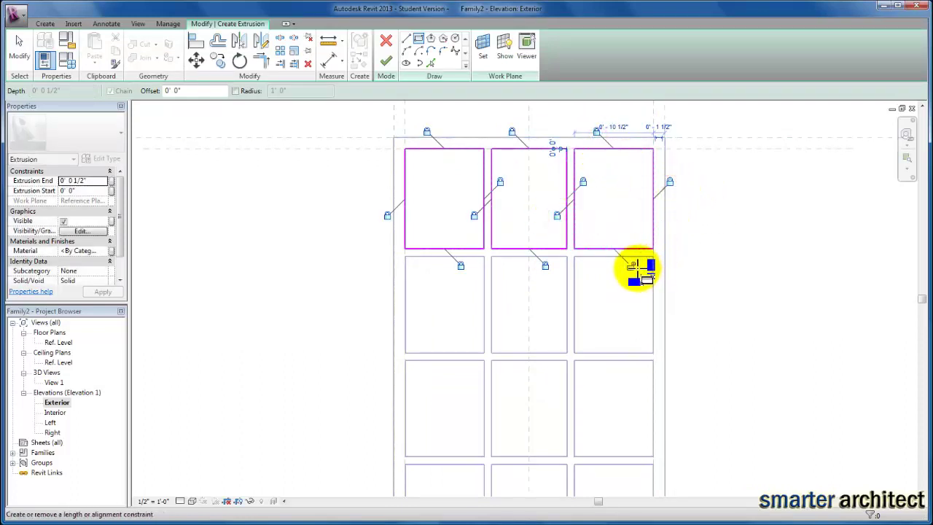
{"action": "left_click", "coordinate": [630, 267]}
- Draw rectangles over the left and middle pane openings of the second row and lock their sides
{"action": "left_click", "coordinate": [405, 256]}
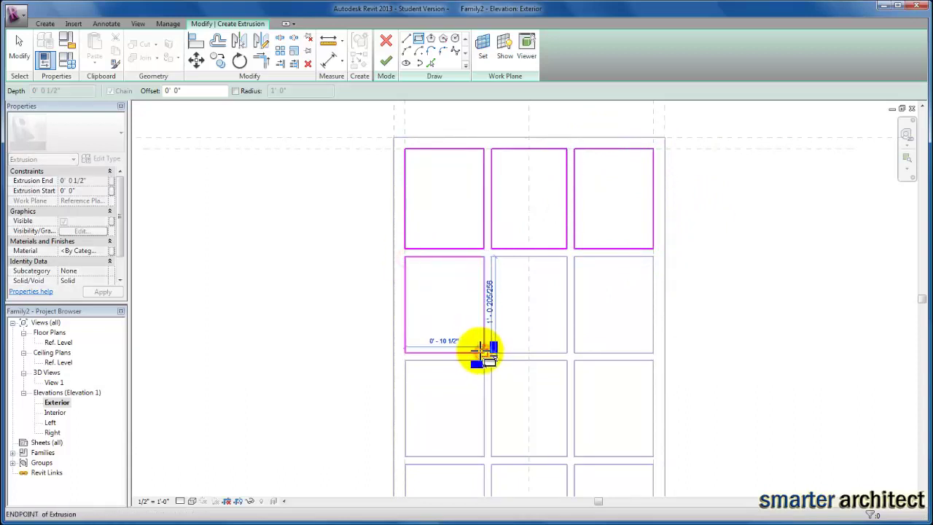
{"action": "left_click", "coordinate": [483, 353]}
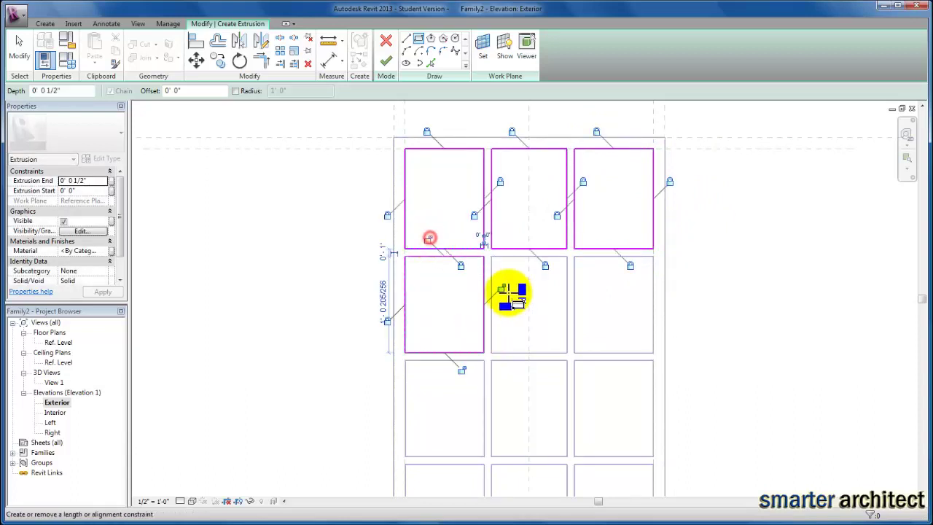
{"action": "left_click", "coordinate": [491, 256]}
{"action": "left_click", "coordinate": [566, 353]}
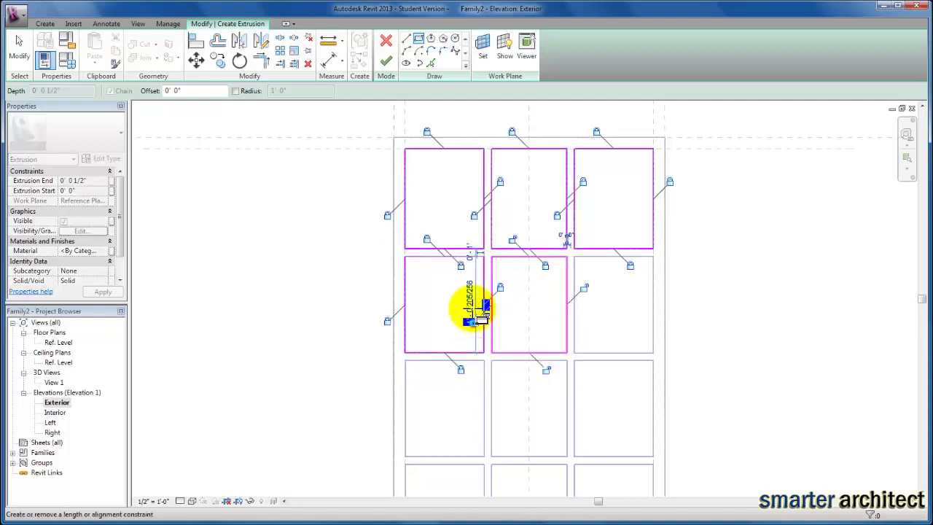
{"action": "left_click", "coordinate": [584, 289]}
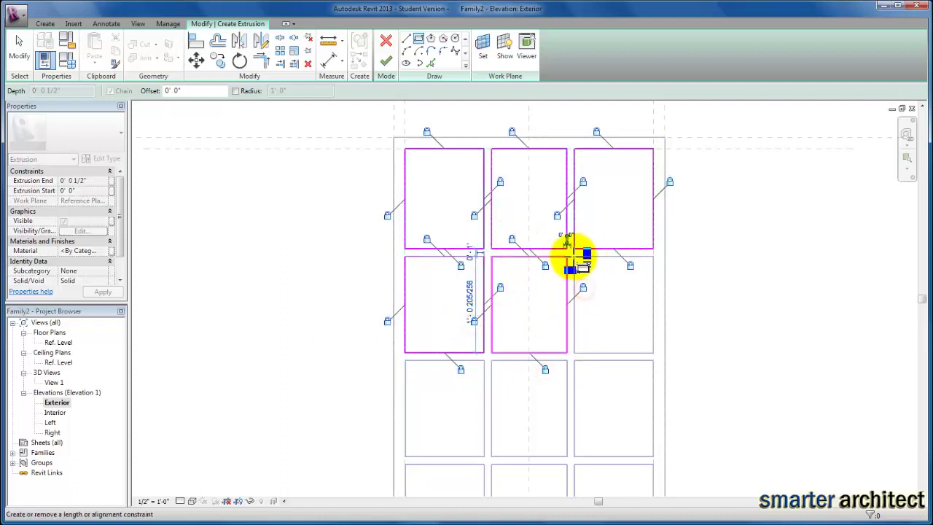
- Draw a rectangle over the second row's right pane opening and lock its four sides to the grid
{"action": "left_click", "coordinate": [575, 256]}
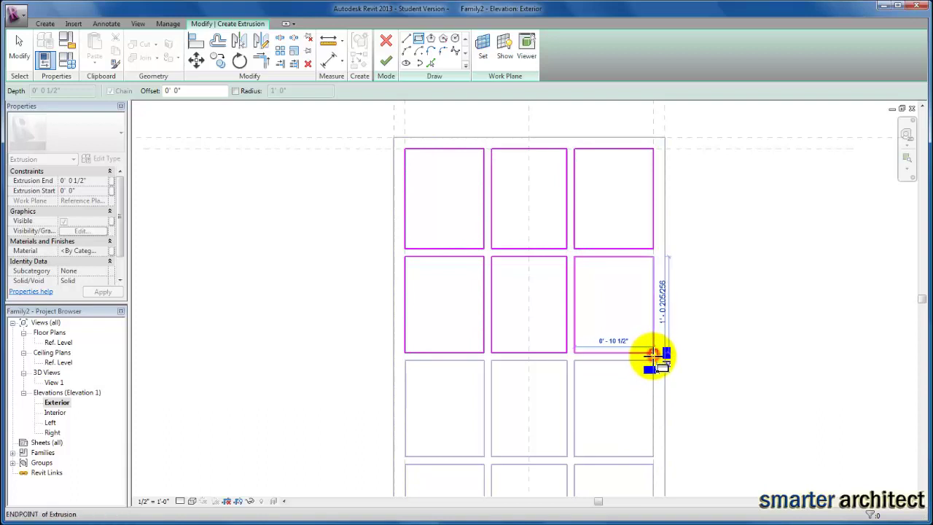
{"action": "left_click", "coordinate": [652, 355]}
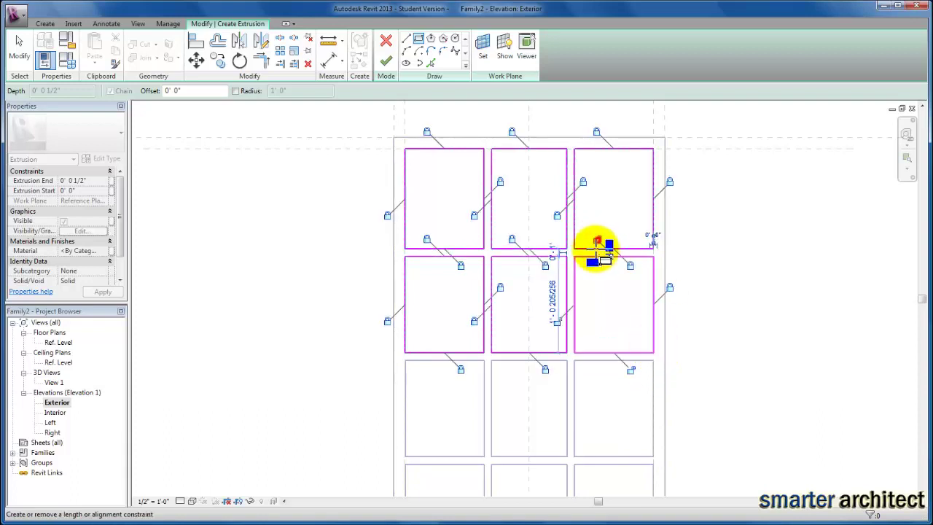
{"action": "left_click", "coordinate": [556, 320]}
{"action": "middle_click_drag", "start_coordinate": [604, 408], "coordinate": [604, 305]}
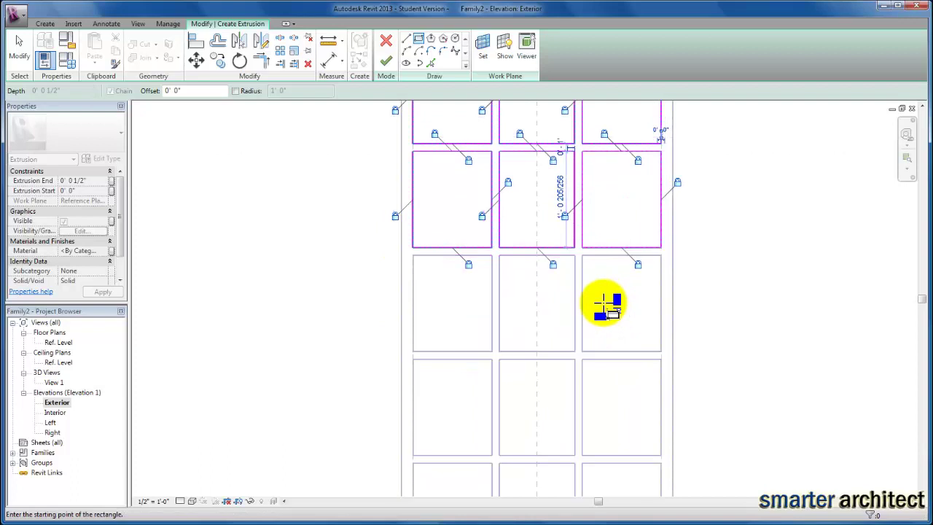
{"action": "left_click", "coordinate": [583, 256]}
{"action": "key", "text": "Escape"}
{"action": "key", "text": "Escape"}
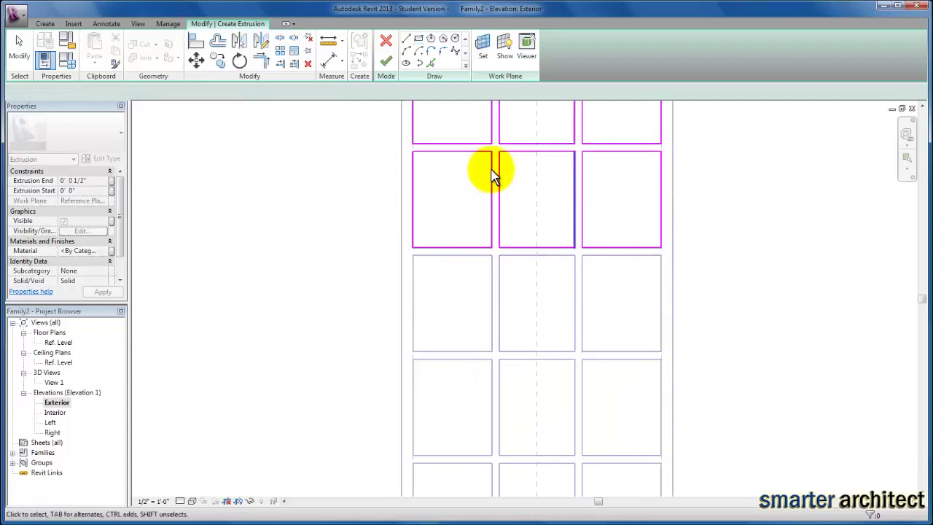
- Draw a rectangle over the third row's left pane opening and lock its sides to the surrounding grid
{"action": "left_click", "coordinate": [418, 38]}
{"action": "left_click", "coordinate": [413, 257]}
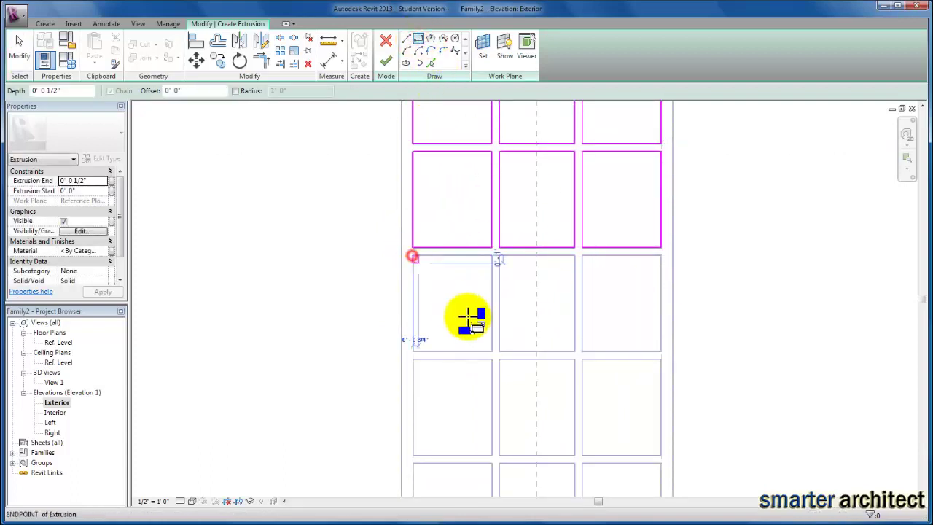
{"action": "left_click", "coordinate": [492, 351]}
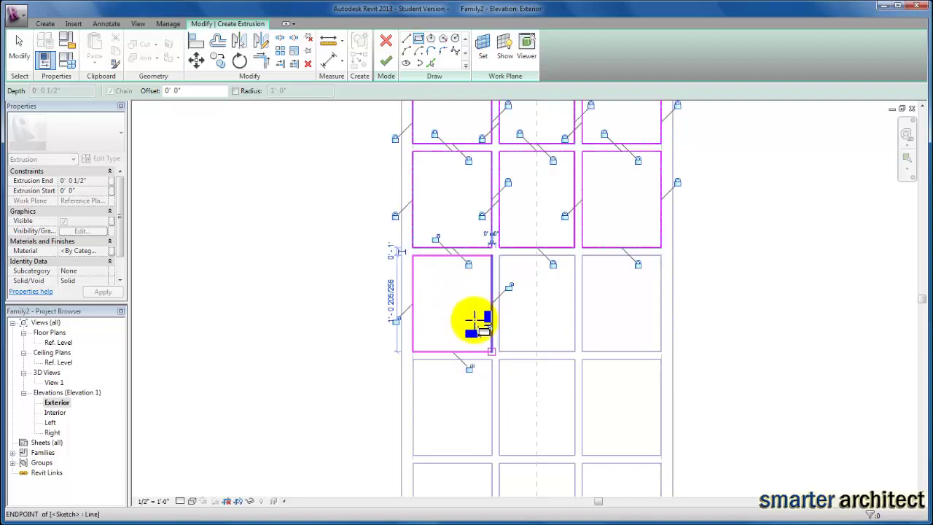
{"action": "left_click", "coordinate": [469, 368]}
{"action": "left_click", "coordinate": [396, 320]}
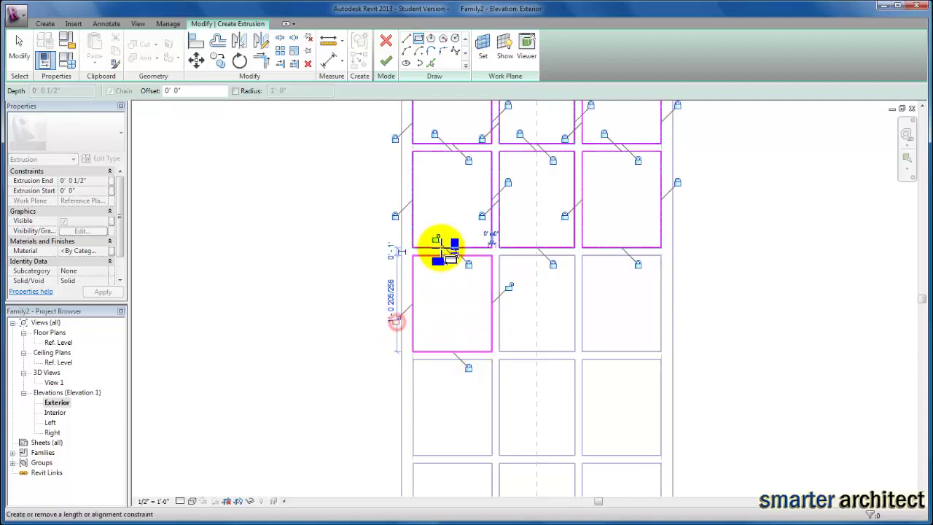
- Draw a rectangle over the third row's middle pane opening and lock all four sides
{"action": "left_click", "coordinate": [500, 255]}
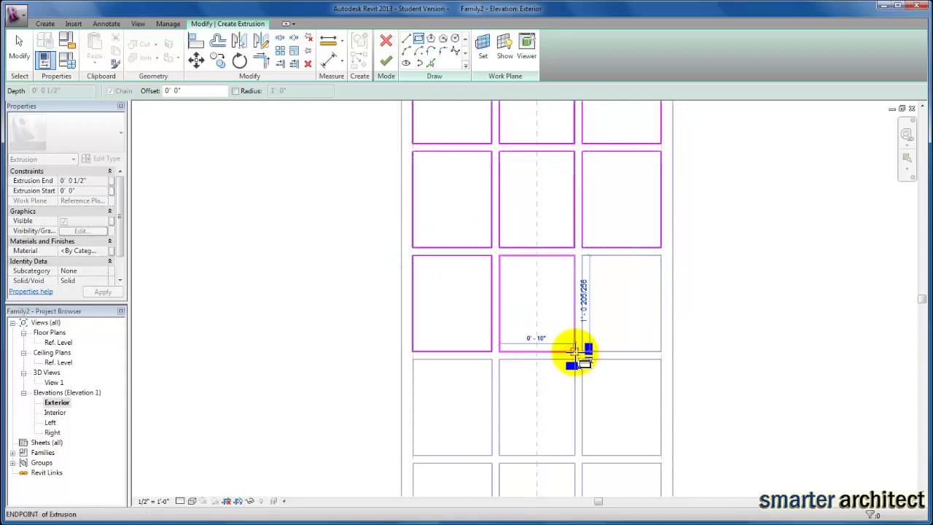
{"action": "left_click", "coordinate": [574, 352]}
{"action": "left_click", "coordinate": [482, 317]}
{"action": "left_click", "coordinate": [520, 236]}
{"action": "left_click", "coordinate": [592, 288]}
{"action": "left_click", "coordinate": [554, 368]}
- Draw a rectangle over the third row's right pane opening and lock its four sides to the grid
{"action": "left_click", "coordinate": [581, 255]}
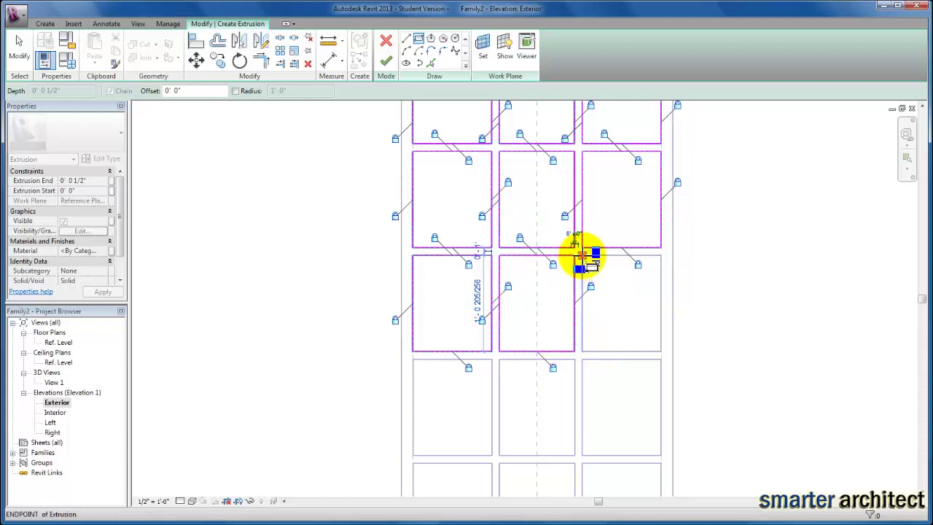
{"action": "left_click", "coordinate": [660, 351]}
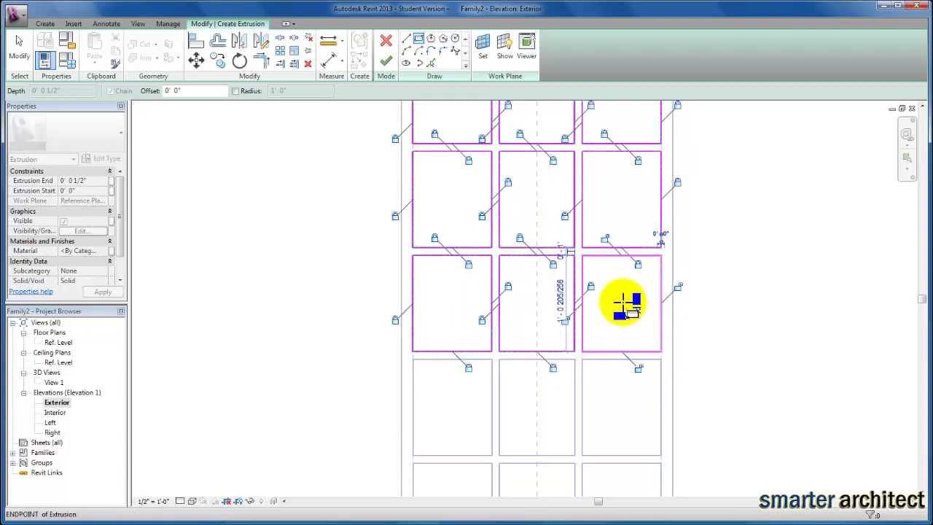
{"action": "left_click", "coordinate": [565, 320]}
{"action": "left_click", "coordinate": [605, 239]}
{"action": "left_click", "coordinate": [677, 286]}
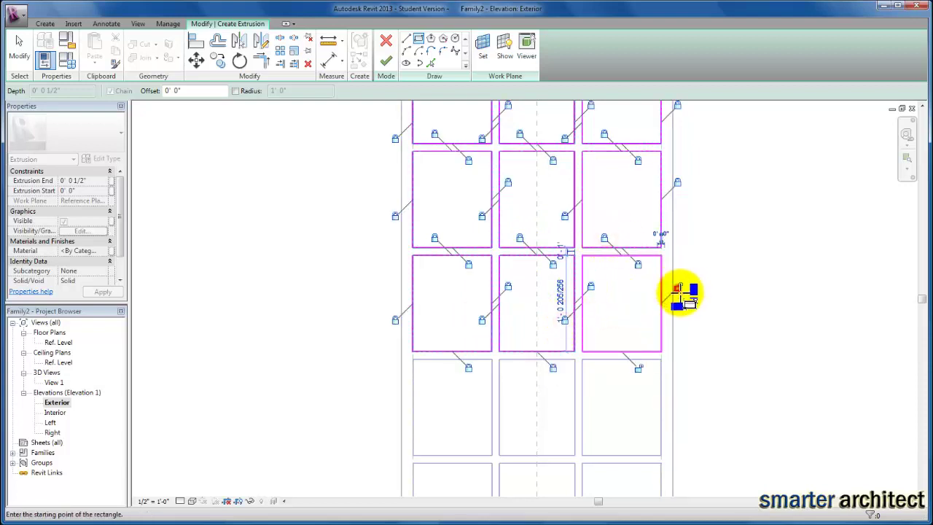
{"action": "left_click", "coordinate": [638, 369]}
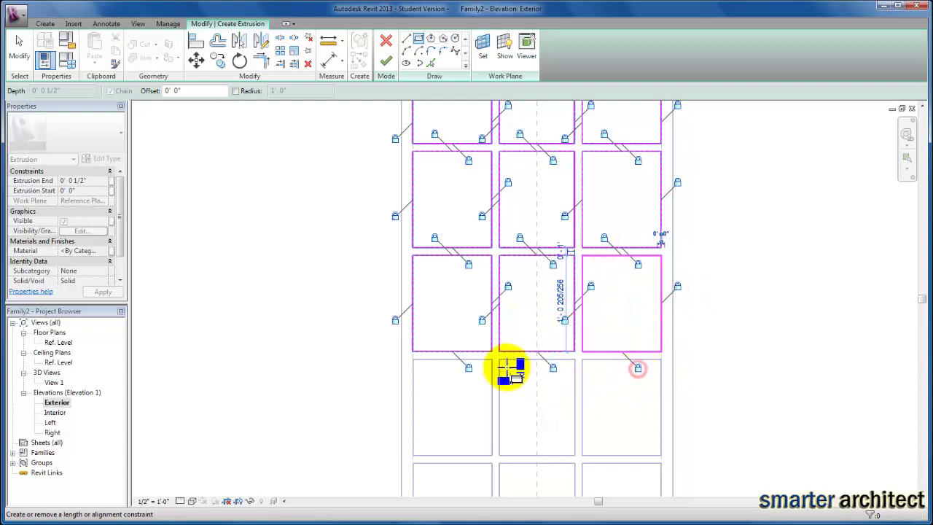
- Draw a rectangle over the fourth row's left pane opening and lock its four sides
{"action": "left_click", "coordinate": [413, 359]}
{"action": "left_click", "coordinate": [492, 454]}
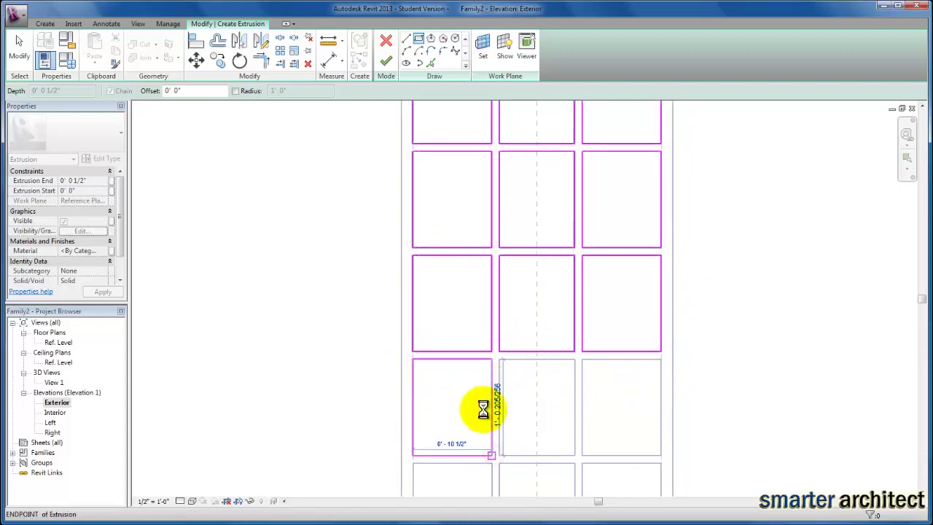
{"action": "left_click", "coordinate": [395, 425]}
{"action": "left_click", "coordinate": [436, 343]}
{"action": "left_click", "coordinate": [509, 391]}
{"action": "left_click", "coordinate": [469, 472]}
- Draw a rectangle over the fourth row's middle pane opening and lock its sides to the surrounding grid
{"action": "left_click", "coordinate": [499, 359]}
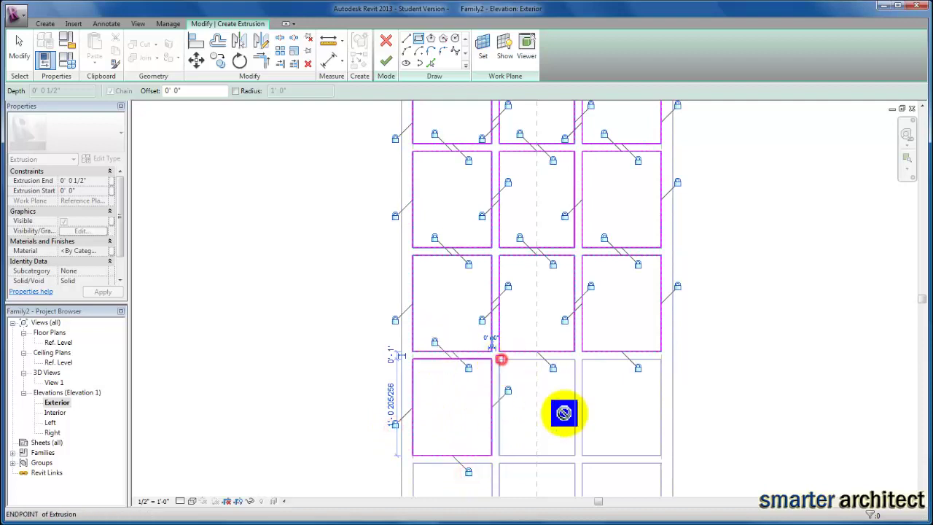
{"action": "left_click", "coordinate": [574, 453]}
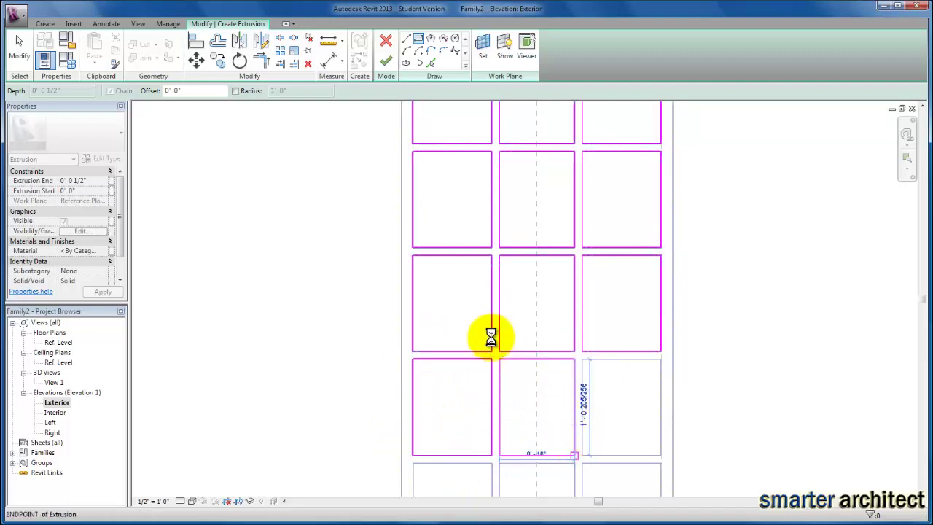
{"action": "left_click", "coordinate": [520, 342]}
{"action": "left_click", "coordinate": [592, 391]}
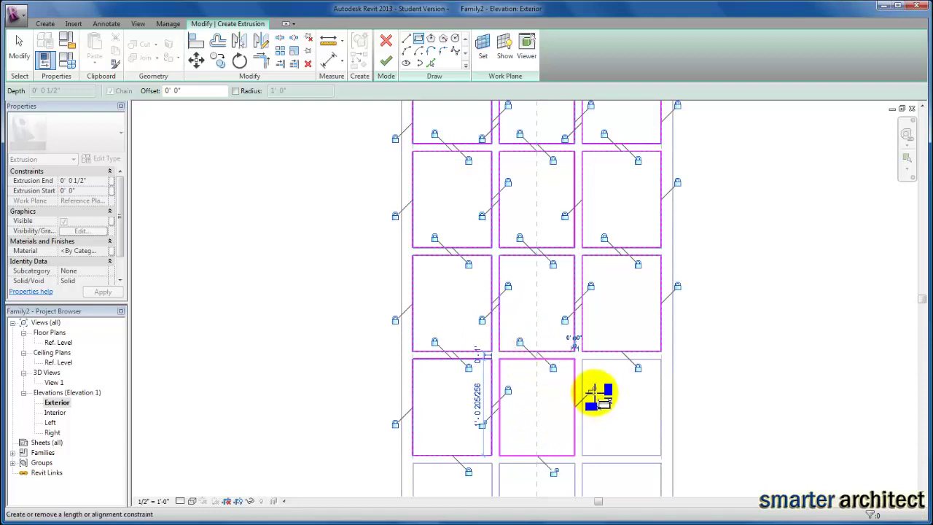
{"action": "left_click", "coordinate": [551, 475]}
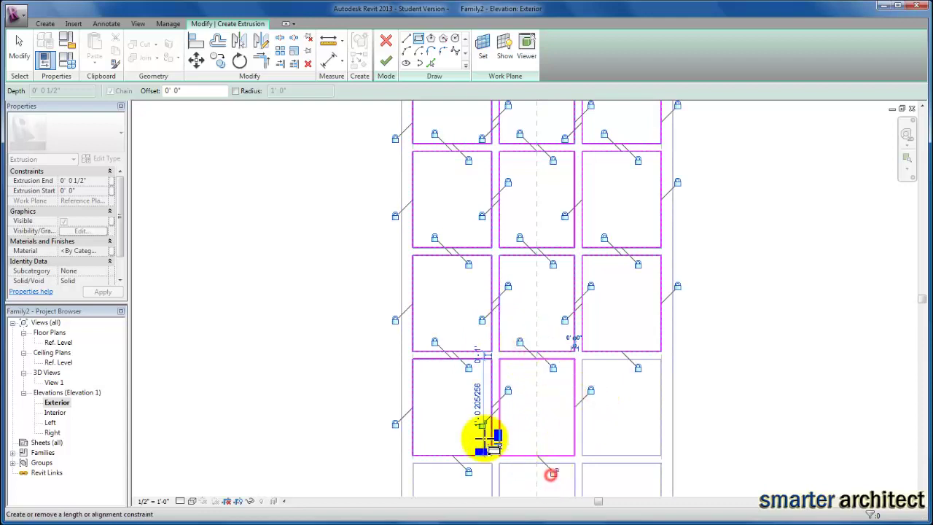
- Draw a rectangle over the fourth row's right pane opening and lock its sides
{"action": "left_click", "coordinate": [583, 359]}
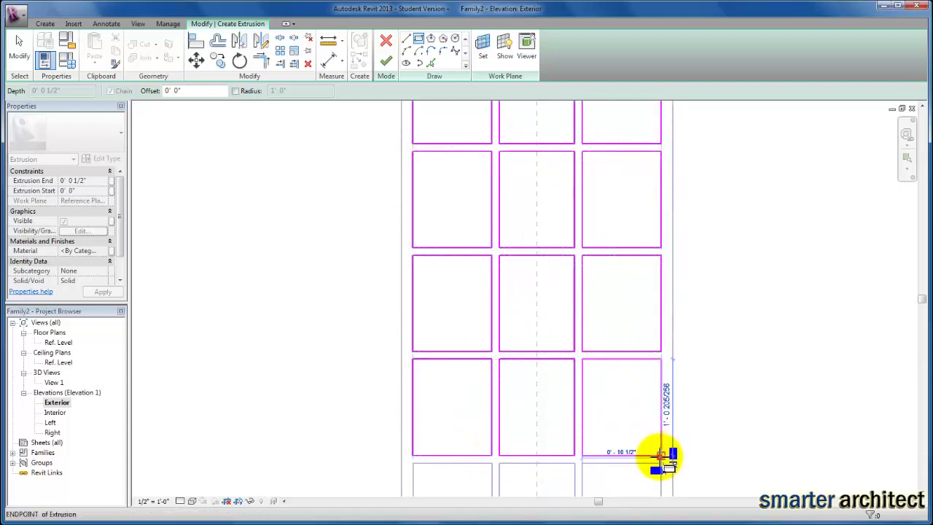
{"action": "left_click", "coordinate": [660, 455]}
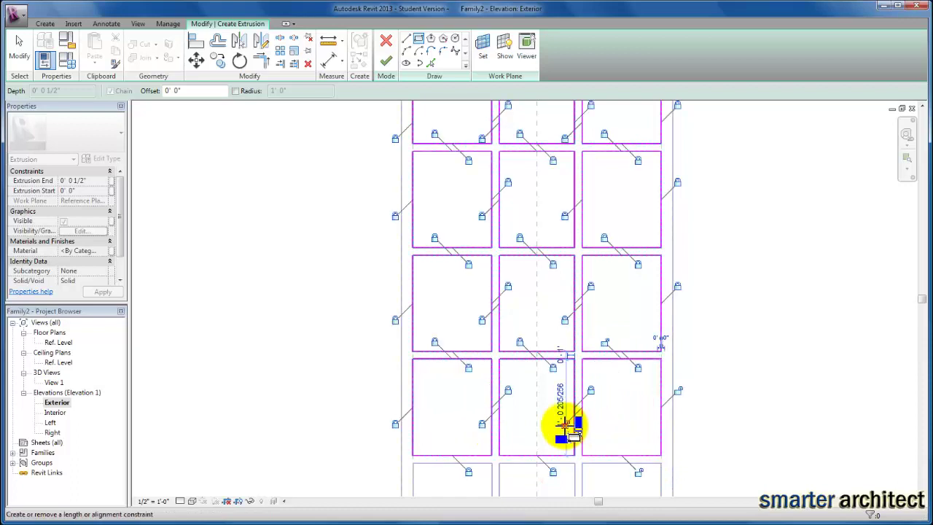
{"action": "left_click", "coordinate": [604, 342]}
- Draw a rectangle over the bottom row's left pane opening and lock its sides to the frame and grid
{"action": "middle_click_drag", "start_coordinate": [629, 440], "coordinate": [656, 247]}
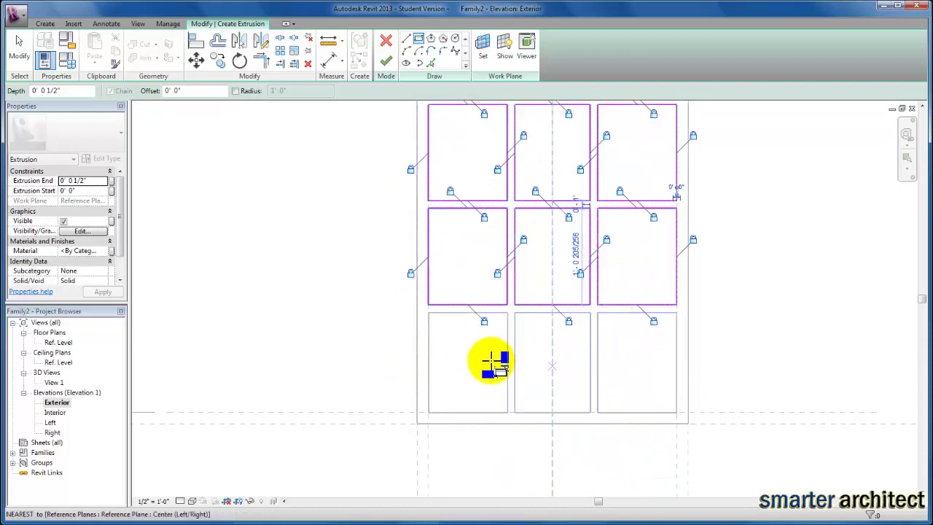
{"action": "left_click", "coordinate": [428, 312]}
{"action": "left_click", "coordinate": [508, 410]}
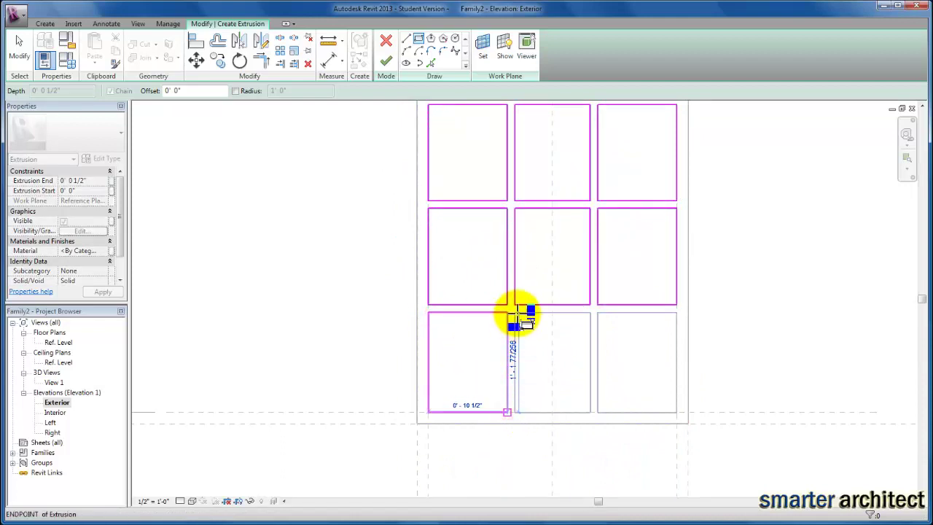
{"action": "left_click", "coordinate": [524, 344]}
{"action": "left_click", "coordinate": [486, 430]}
{"action": "left_click", "coordinate": [410, 380]}
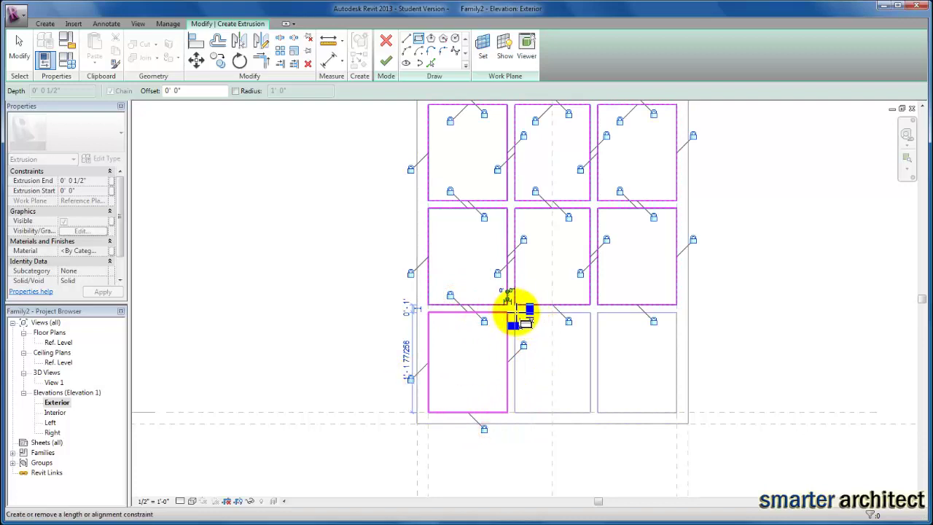
- Draw a rectangle over the bottom row's middle pane opening and lock its sides
{"action": "left_click", "coordinate": [515, 313]}
{"action": "left_click", "coordinate": [590, 412]}
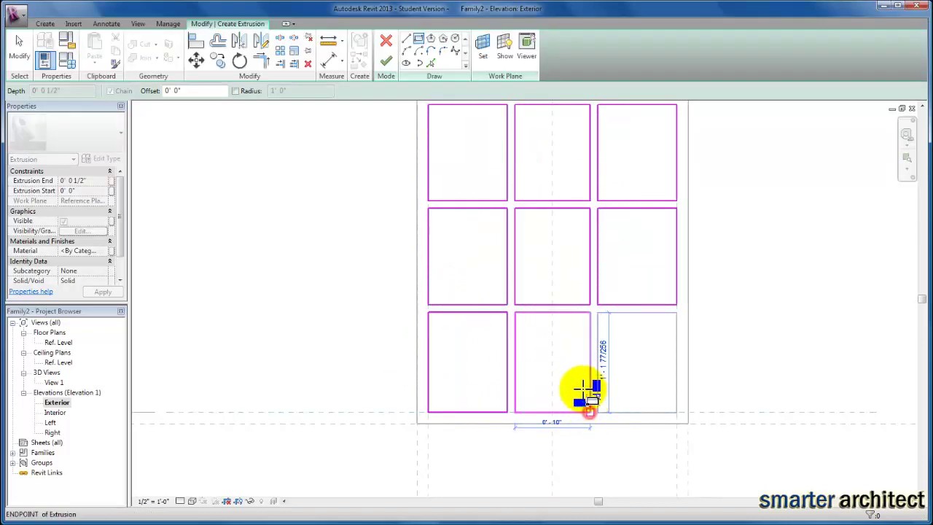
{"action": "left_click", "coordinate": [535, 295]}
{"action": "left_click", "coordinate": [497, 378]}
{"action": "left_click", "coordinate": [609, 347]}
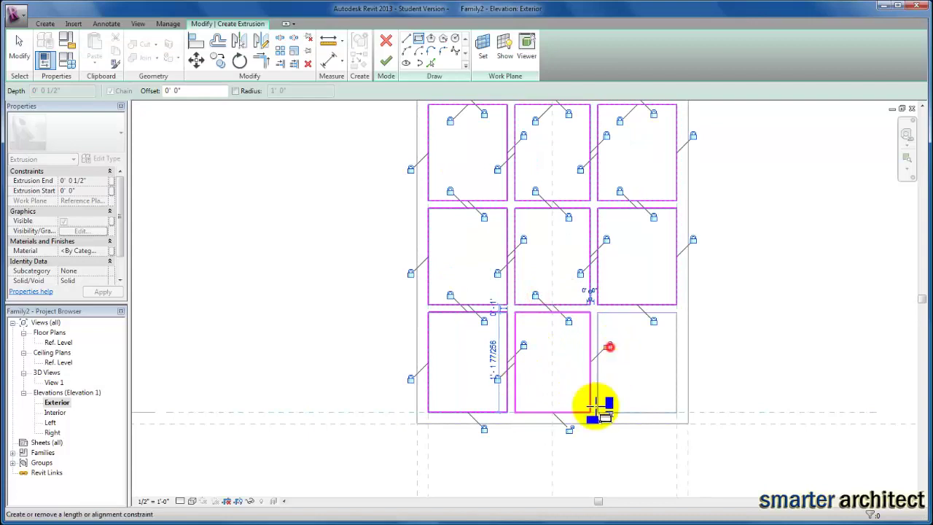
- Draw a rectangle over the bottom row's right pane opening and lock its sides to the frame and grid
{"action": "left_click", "coordinate": [598, 313]}
{"action": "left_click", "coordinate": [676, 411]}
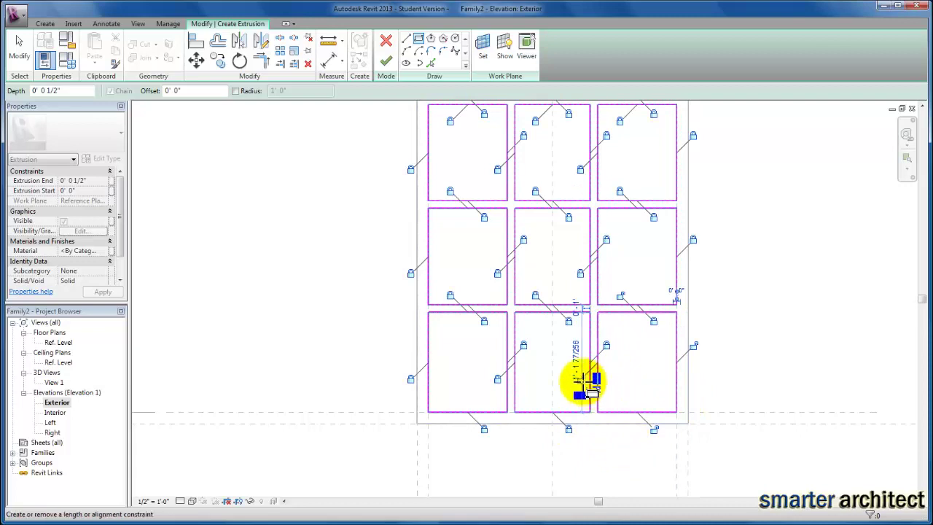
{"action": "left_click", "coordinate": [581, 378]}
{"action": "left_click", "coordinate": [693, 345]}
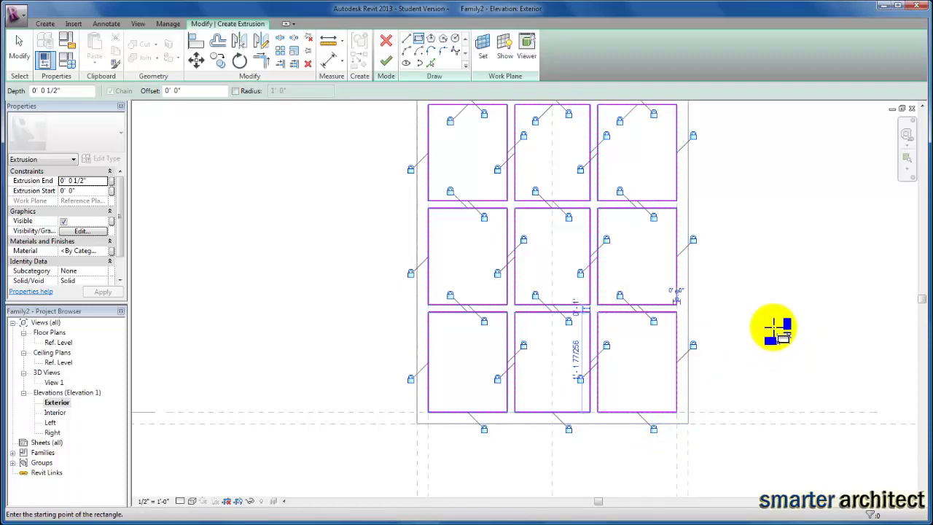
- Finish the sketch of all the pane rectangles to create the extrusion
{"action": "scroll", "coordinate": [774, 332], "scroll_direction": "down", "scroll_amount": 2}
{"action": "mouse_move", "coordinate": [774, 333]}
{"action": "middle_mouse_down"}
{"action": "mouse_move", "coordinate": [779, 386]}
{"action": "mouse_move", "coordinate": [769, 417]}
{"action": "mouse_move", "coordinate": [758, 403]}
{"action": "middle_mouse_up"}
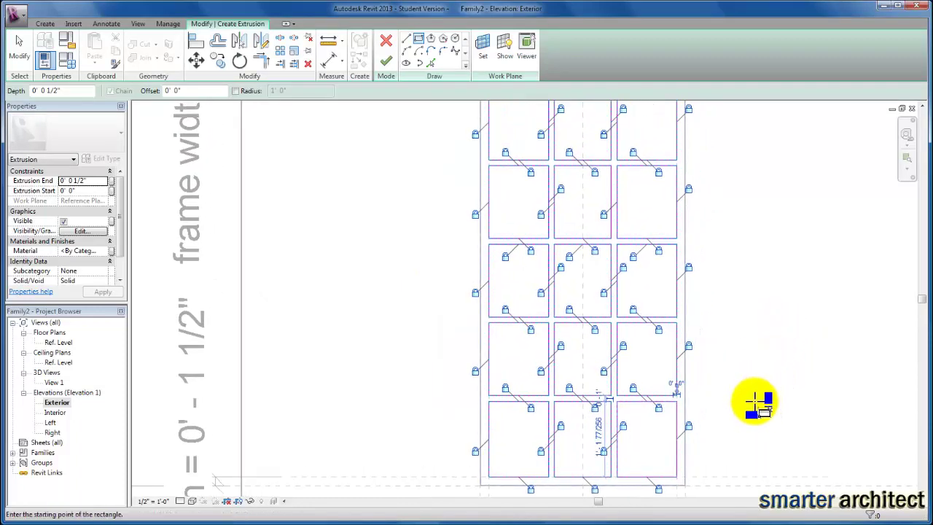
{"action": "left_click", "coordinate": [386, 64]}
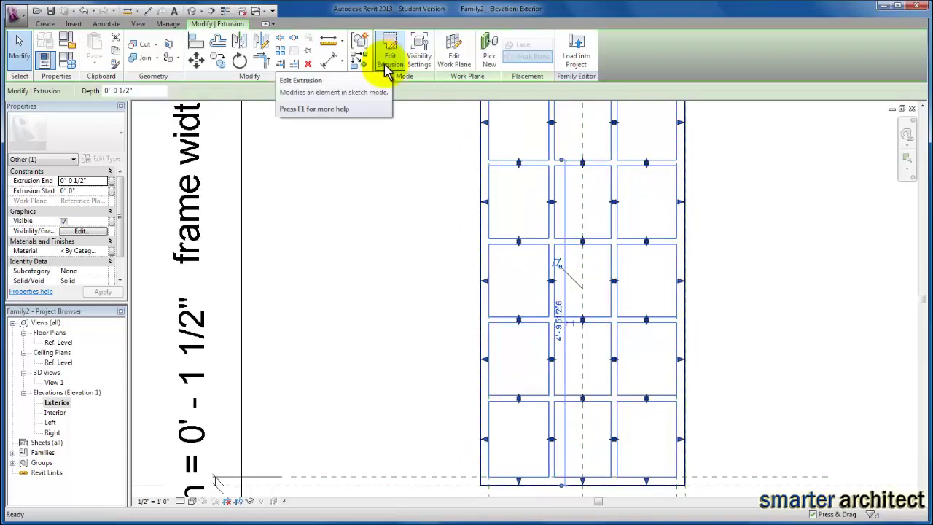
- Open the Ref. Level floor plan and select the pane extrusion to examine its position within the window frame
{"action": "double_click", "coordinate": [58, 343]}
{"action": "scroll", "coordinate": [469, 311], "scroll_direction": "up", "scroll_amount": 5}
{"action": "key", "text": "Escape"}
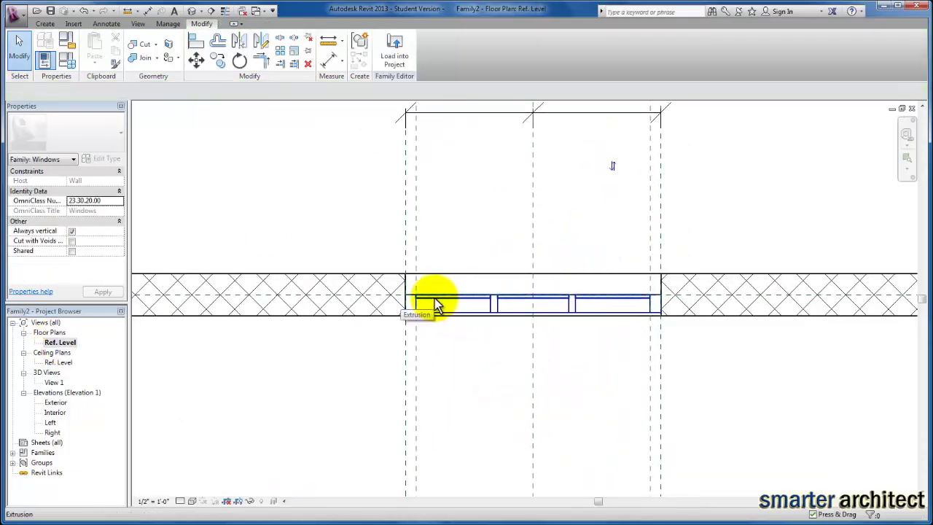
{"action": "left_click", "coordinate": [435, 301]}
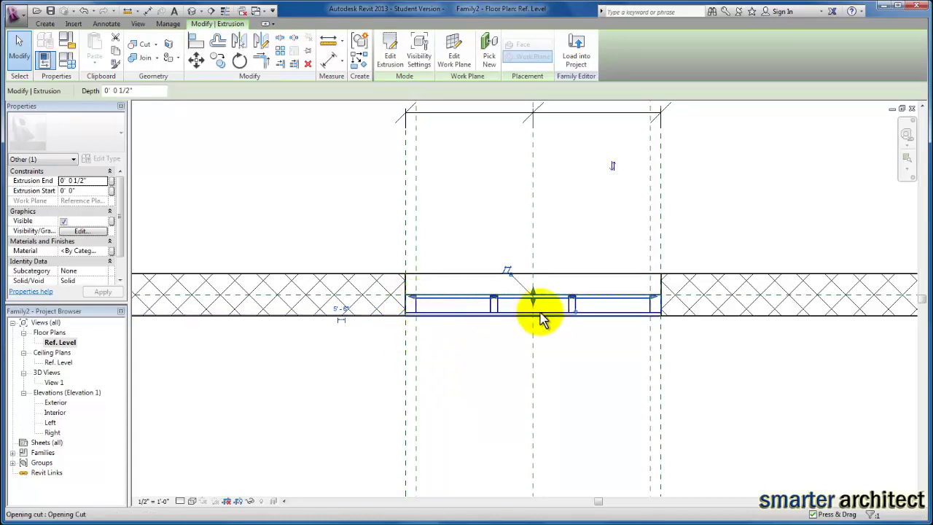
{"action": "scroll", "coordinate": [499, 307], "scroll_direction": "up", "scroll_amount": 3}
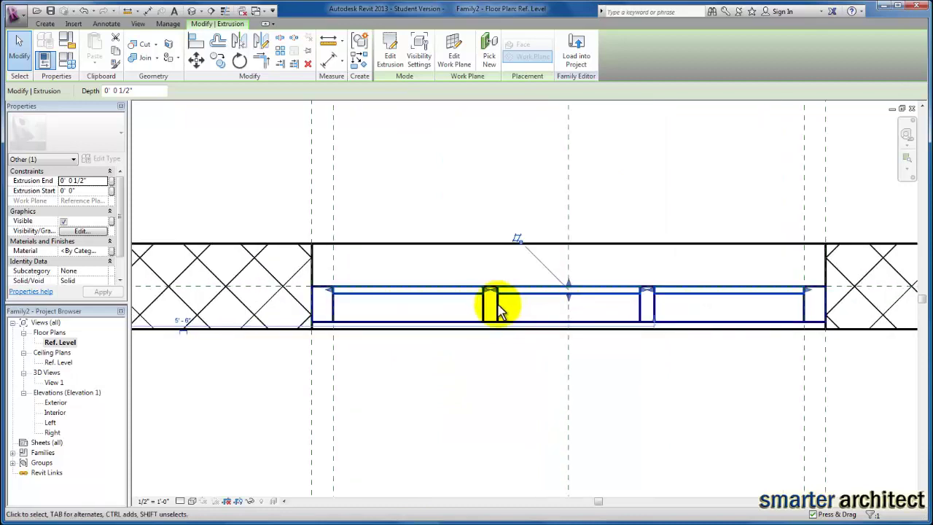
{"action": "scroll", "coordinate": [506, 316], "scroll_direction": "down", "scroll_amount": 2}
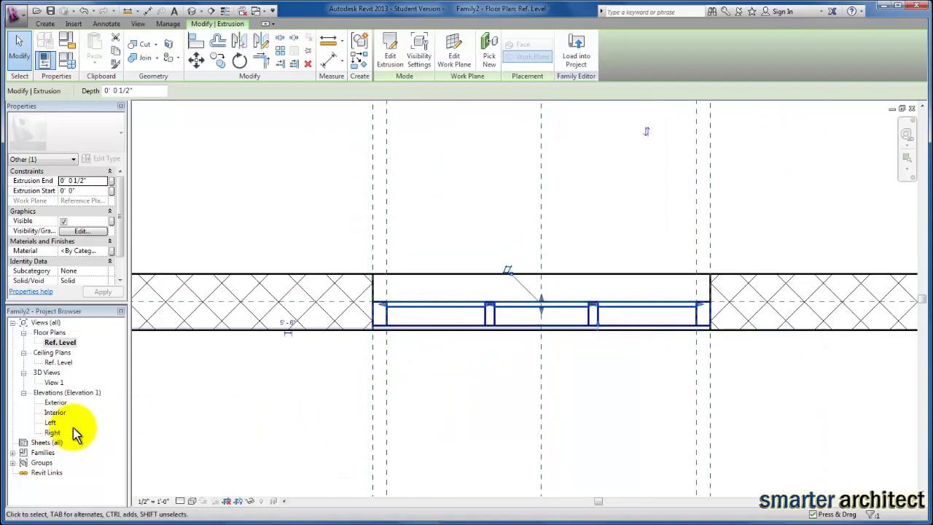
- Open the 3D view View 1, clear the selection and examine the panes inside the window frame grid
{"action": "double_click", "coordinate": [53, 383]}
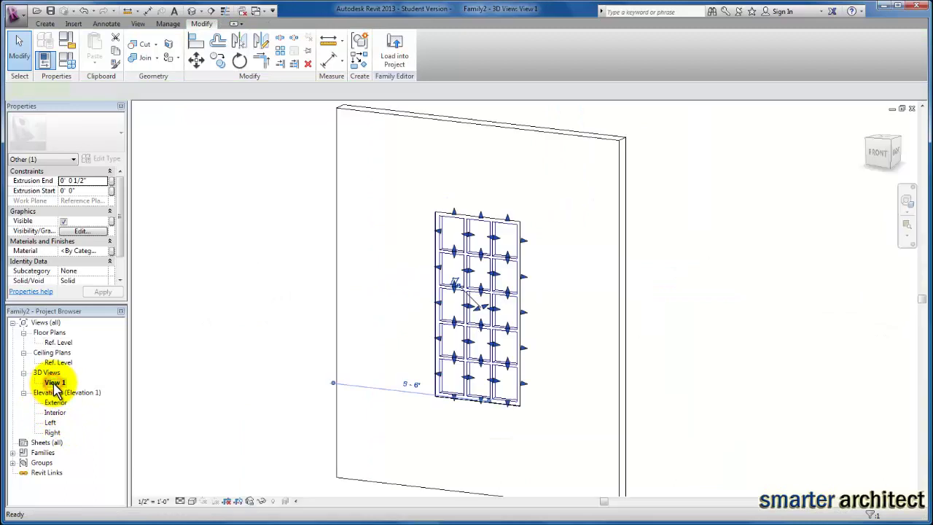
{"action": "left_click", "coordinate": [740, 377]}
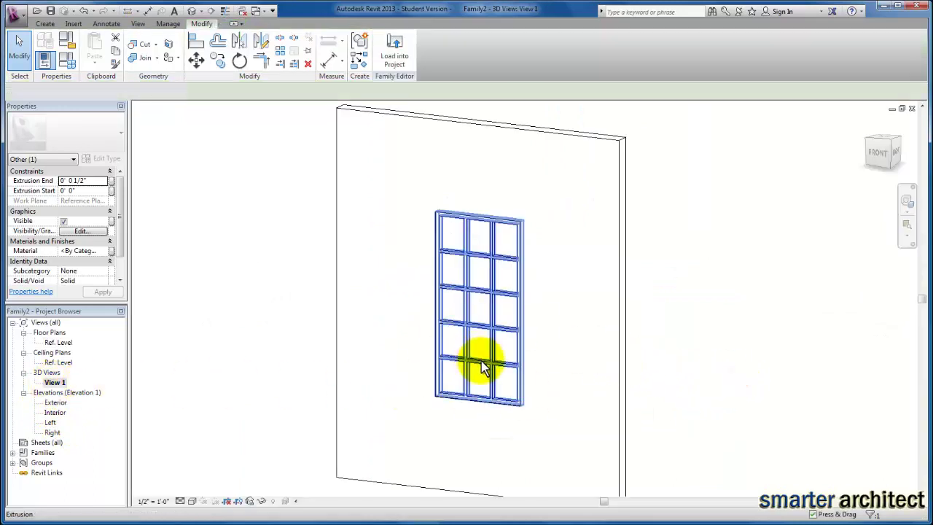
{"action": "scroll", "coordinate": [479, 364], "scroll_direction": "up", "scroll_amount": 2}
{"action": "scroll", "coordinate": [765, 416], "scroll_direction": "down", "scroll_amount": 3}
{"action": "left_click", "coordinate": [798, 387]}
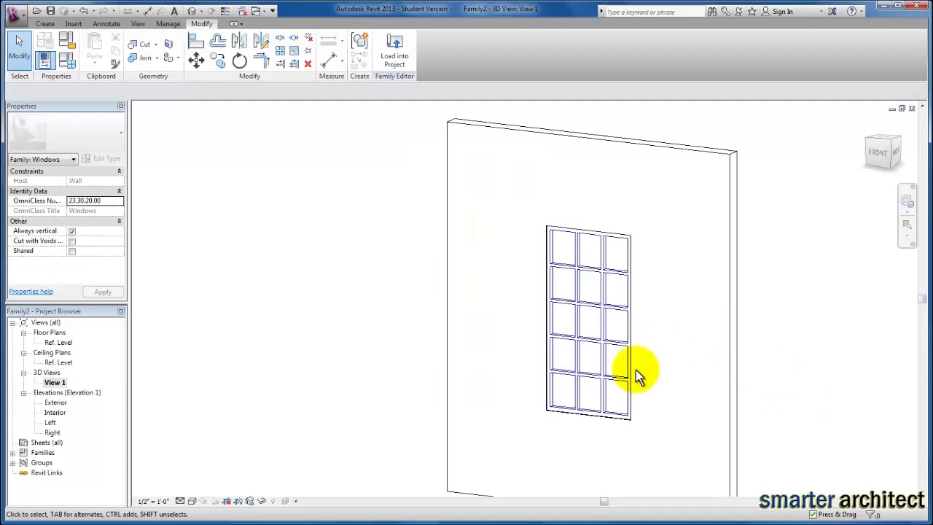
{"action": "scroll", "coordinate": [628, 420], "scroll_direction": "up", "scroll_amount": 2}
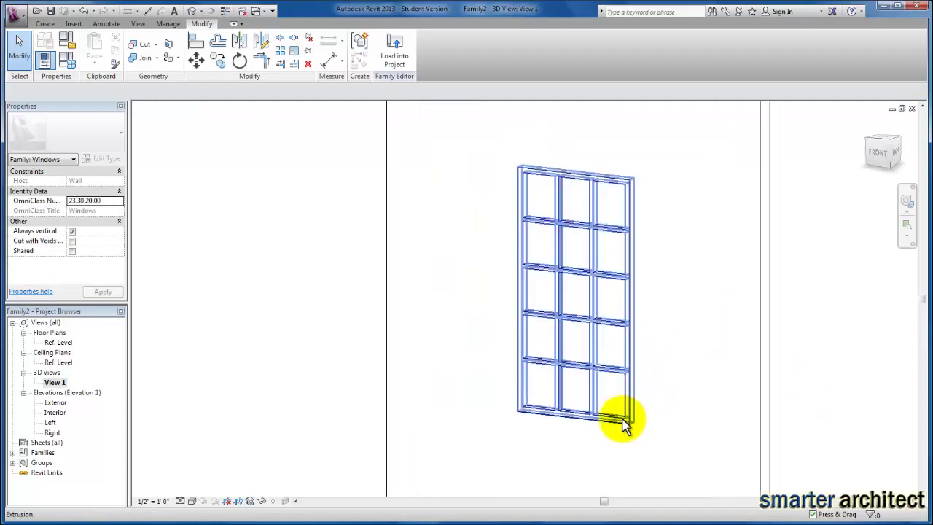
{"action": "scroll", "coordinate": [625, 421], "scroll_direction": "up", "scroll_amount": 1}
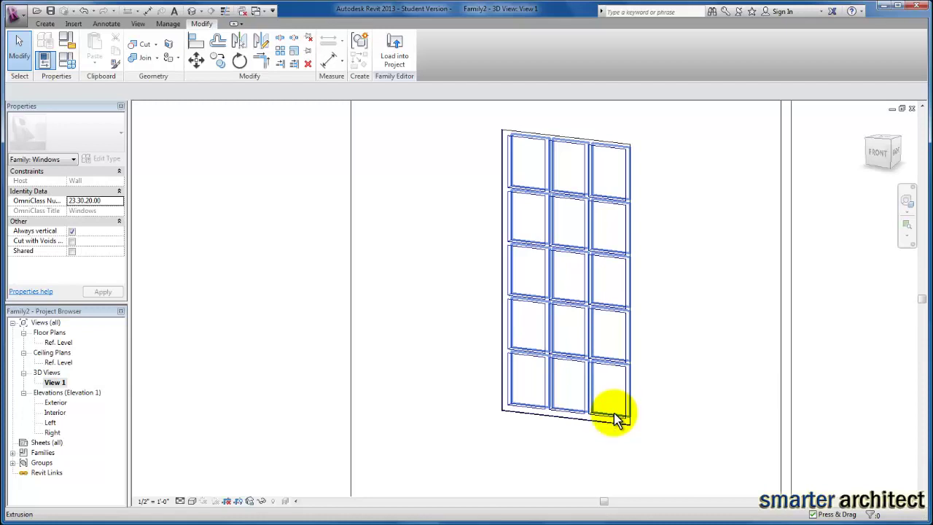
{"action": "key", "text": "Escape"}
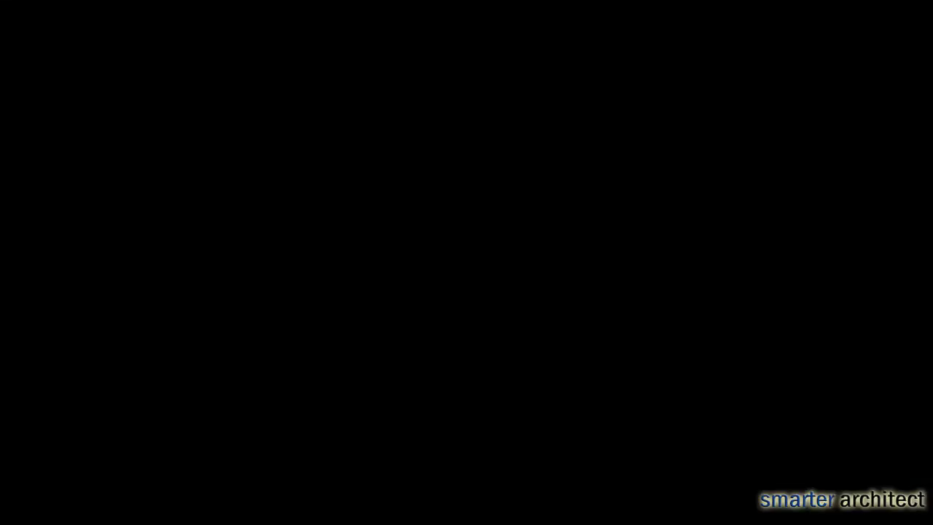